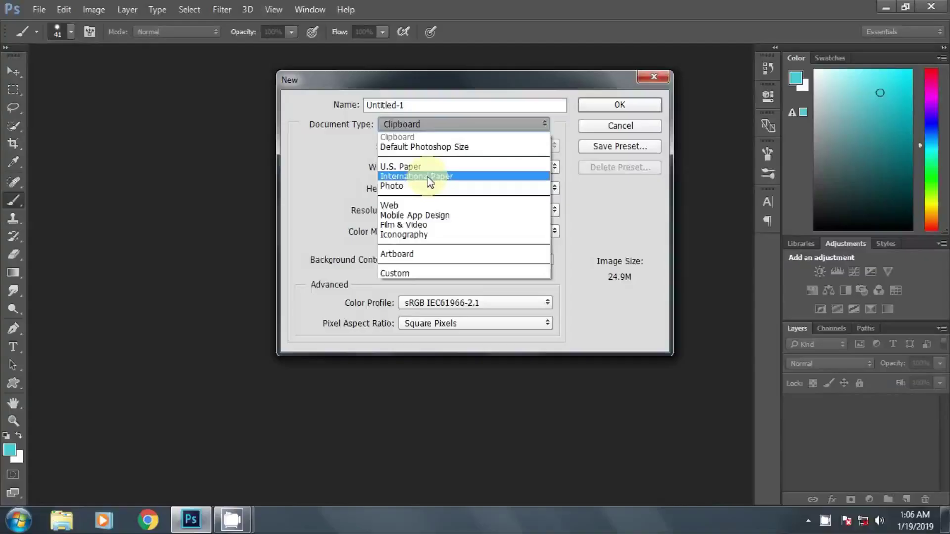
Create an A4 portrait, 300 ppi, RGB 8-bit document and unlock its background as Layer 0.
click(426, 177)
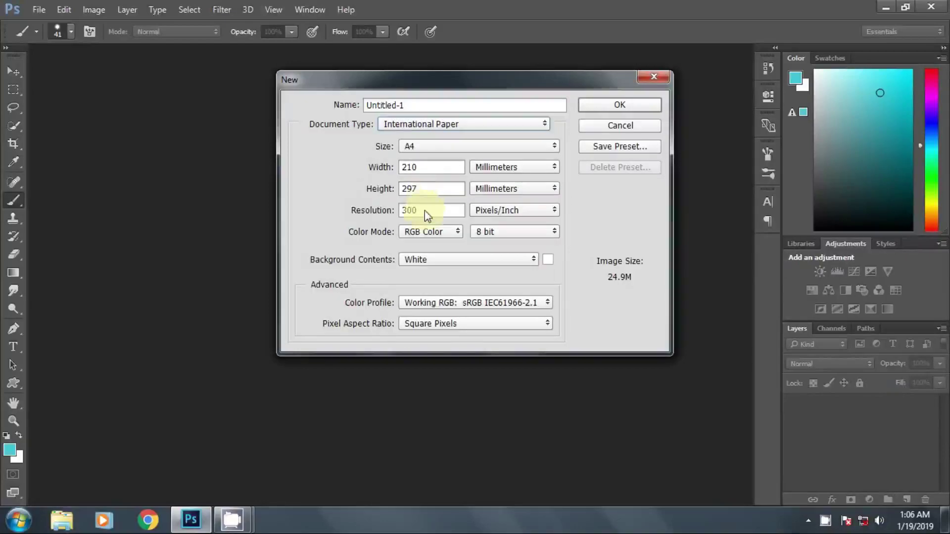
drag(406, 189, 418, 228)
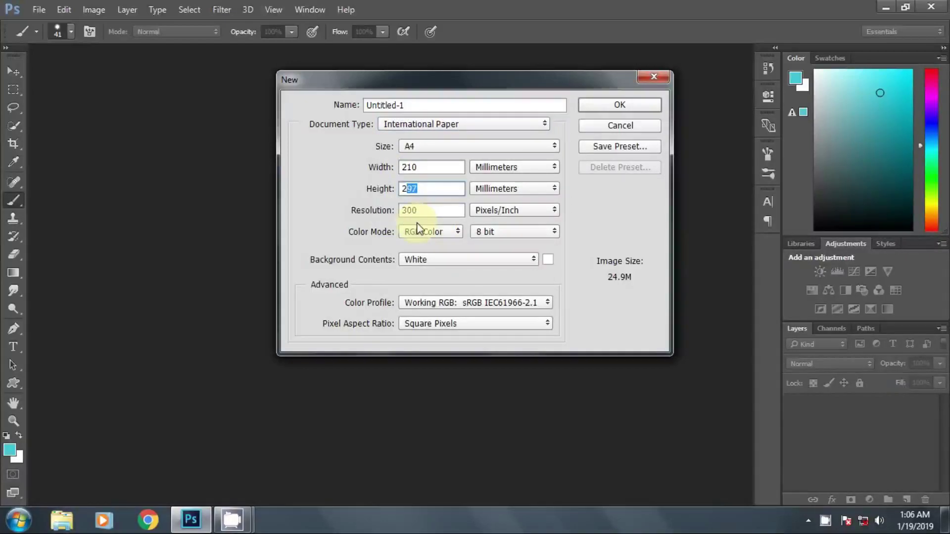
click(431, 231)
click(423, 270)
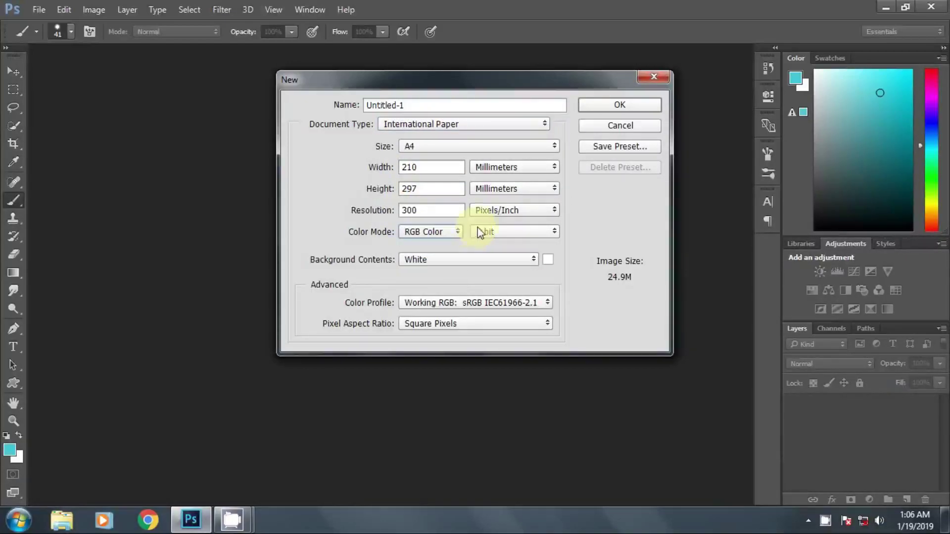
click(479, 229)
click(483, 262)
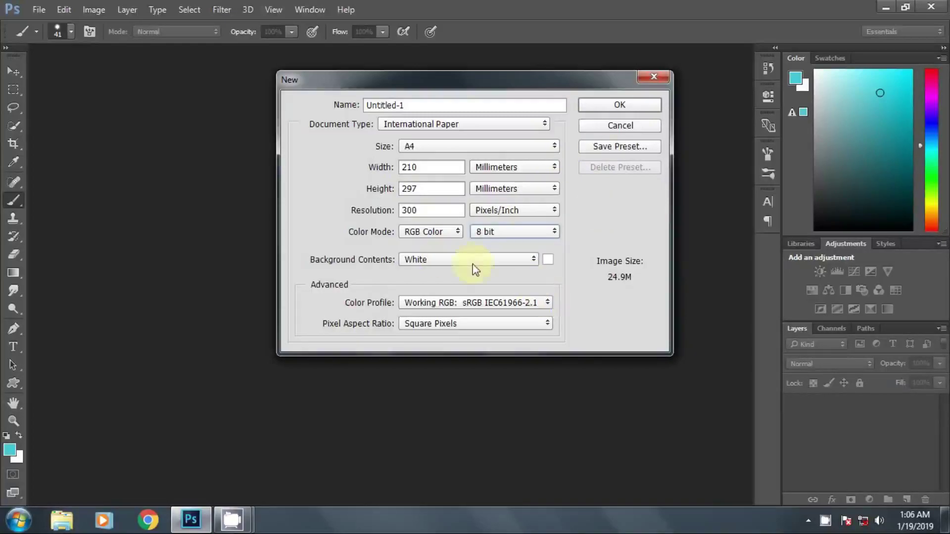
click(624, 108)
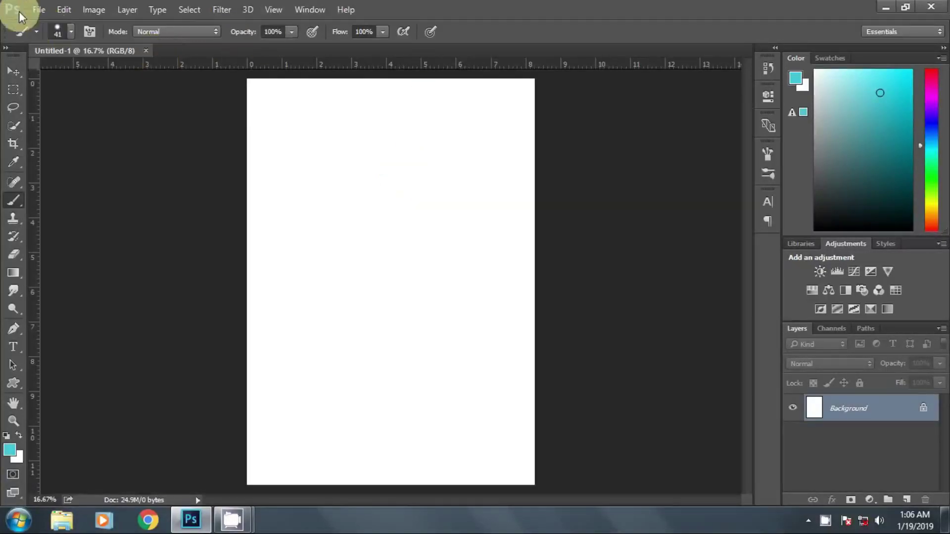
click(924, 407)
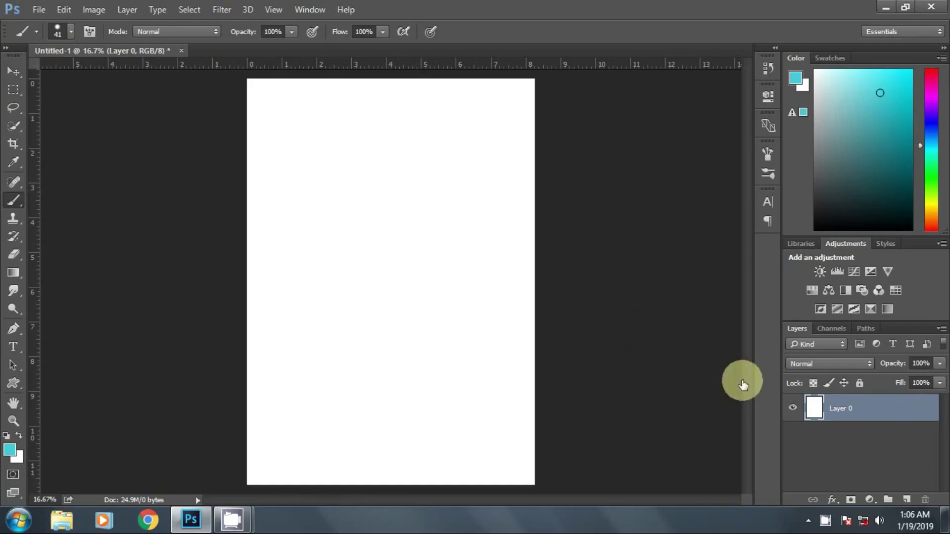
click(64, 9)
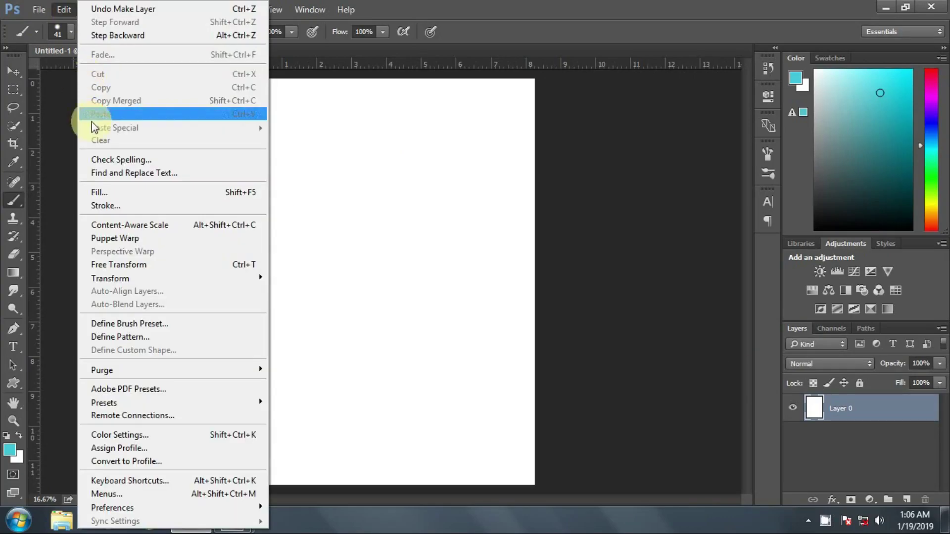
Fill Layer 0 with the light cyan colour #33cae5 using Edit > Fill.
click(99, 192)
click(460, 142)
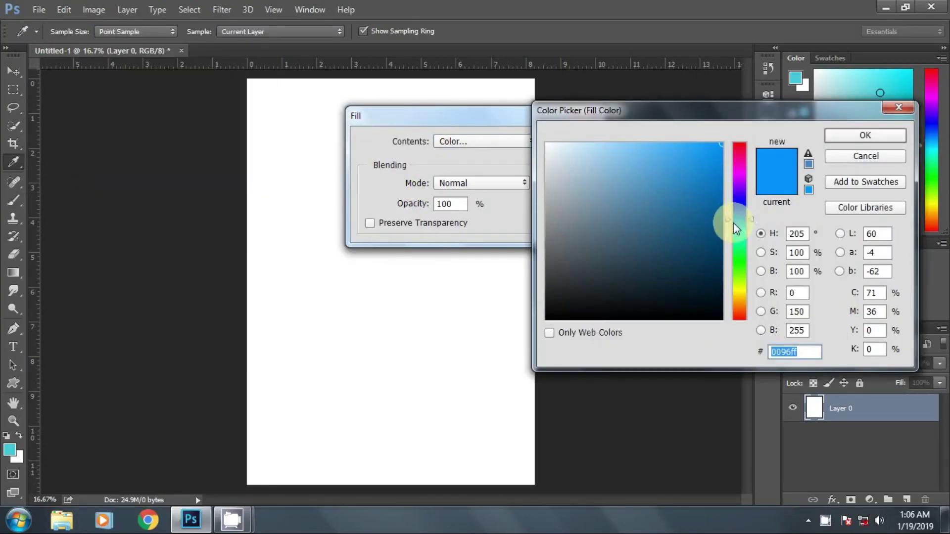
drag(735, 229, 752, 229)
drag(690, 165, 683, 159)
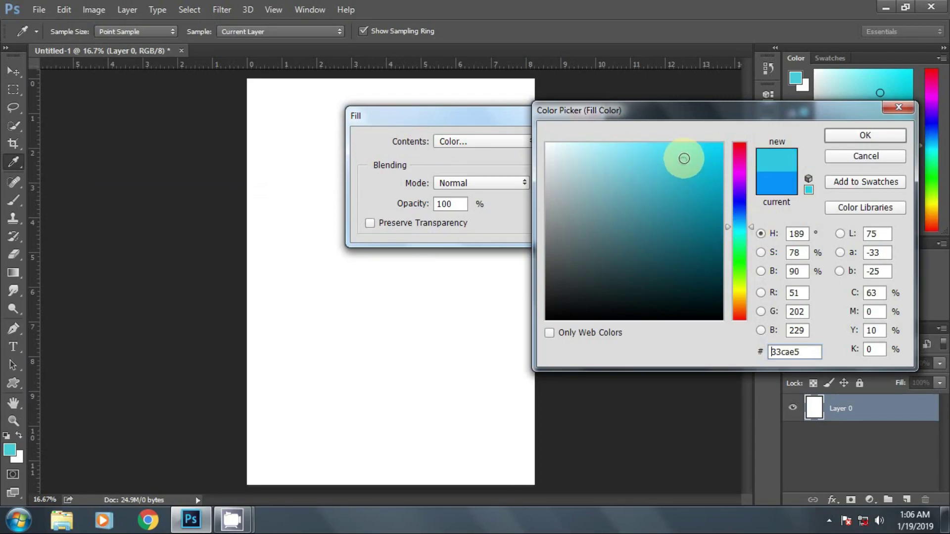
click(864, 136)
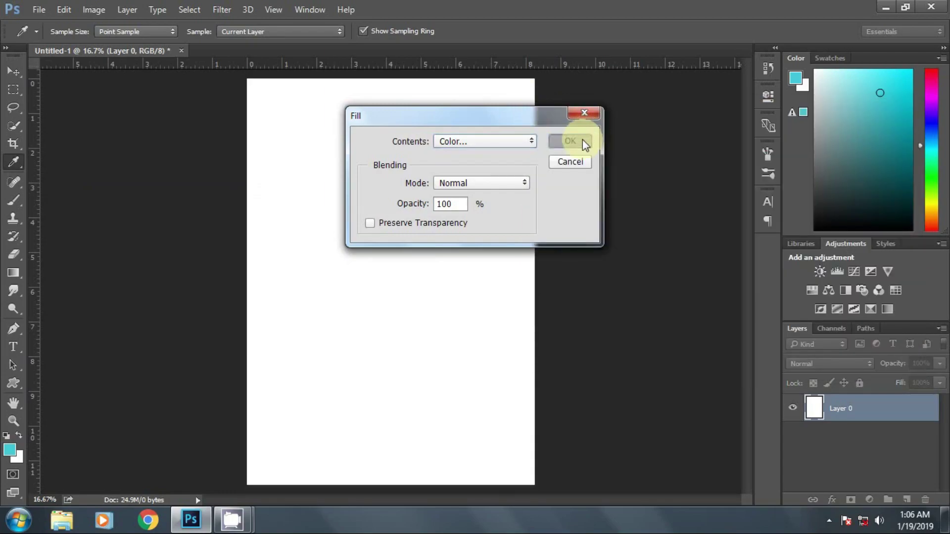
key(b)
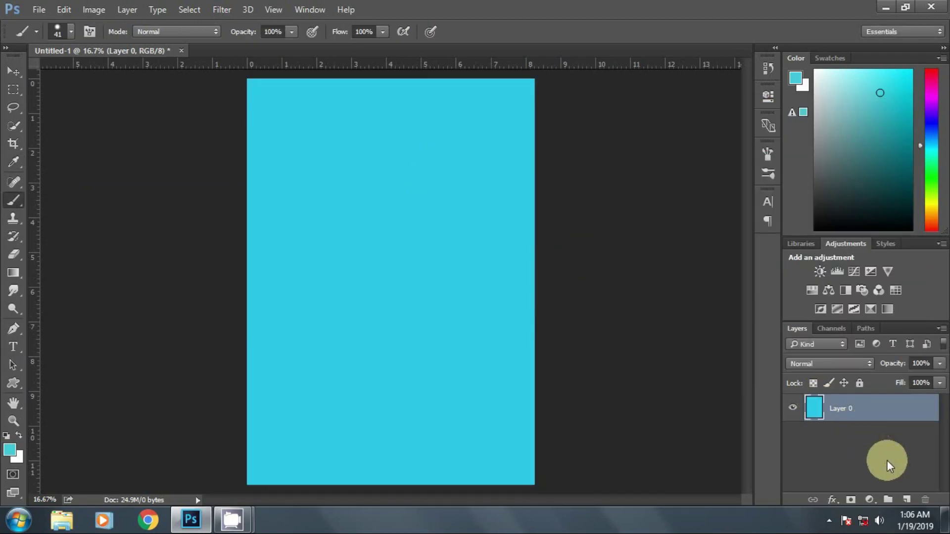
Add a new layer and set up a soft round brush of about 1512 px in white.
click(907, 498)
right_click(15, 199)
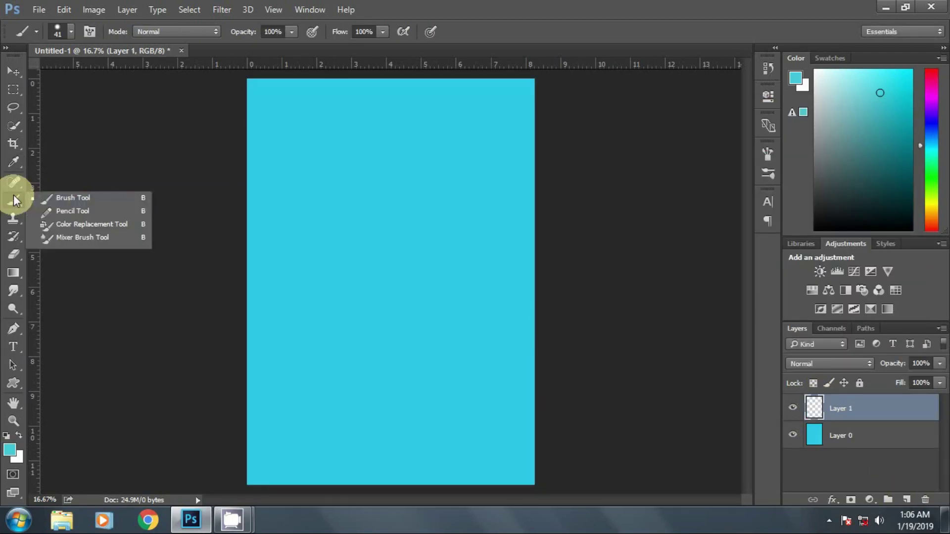
right_click(340, 152)
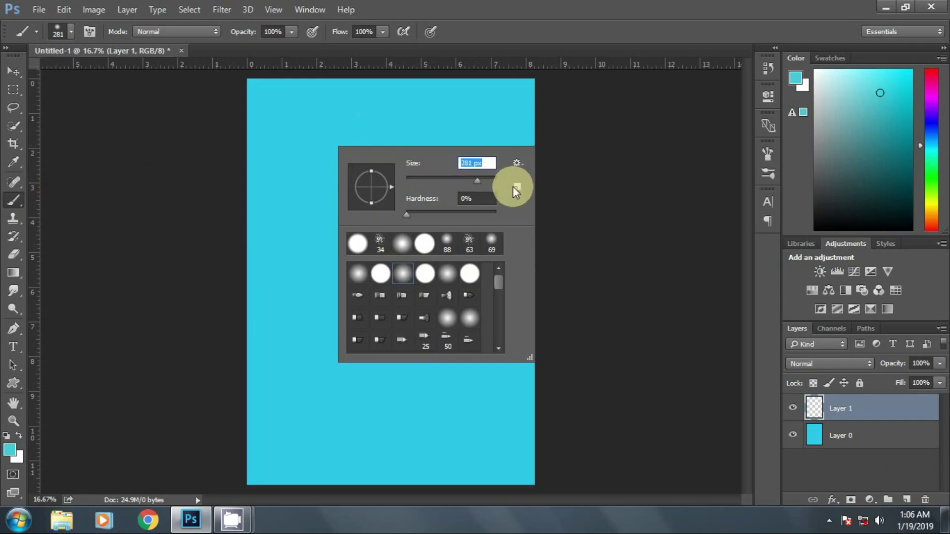
drag(482, 182, 489, 180)
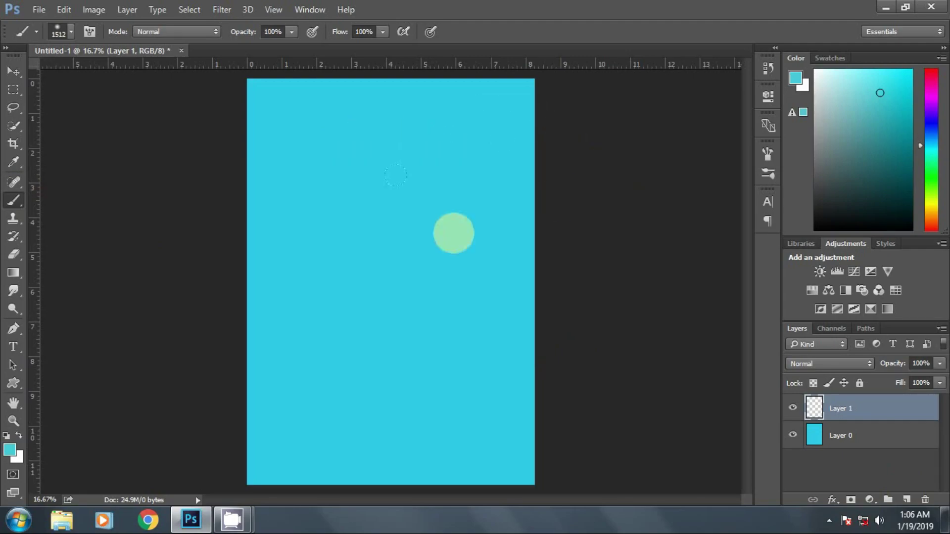
click(613, 182)
click(13, 365)
click(11, 453)
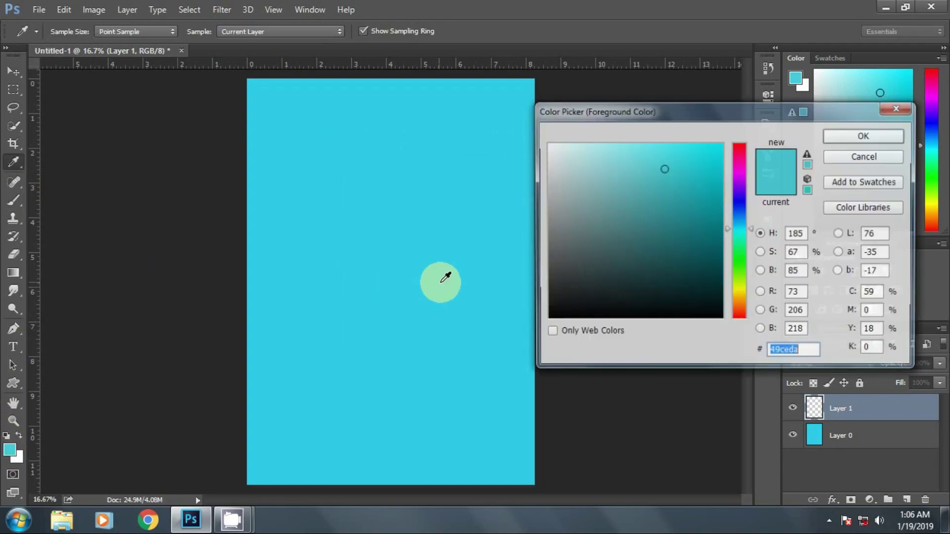
drag(604, 218, 520, 124)
click(848, 140)
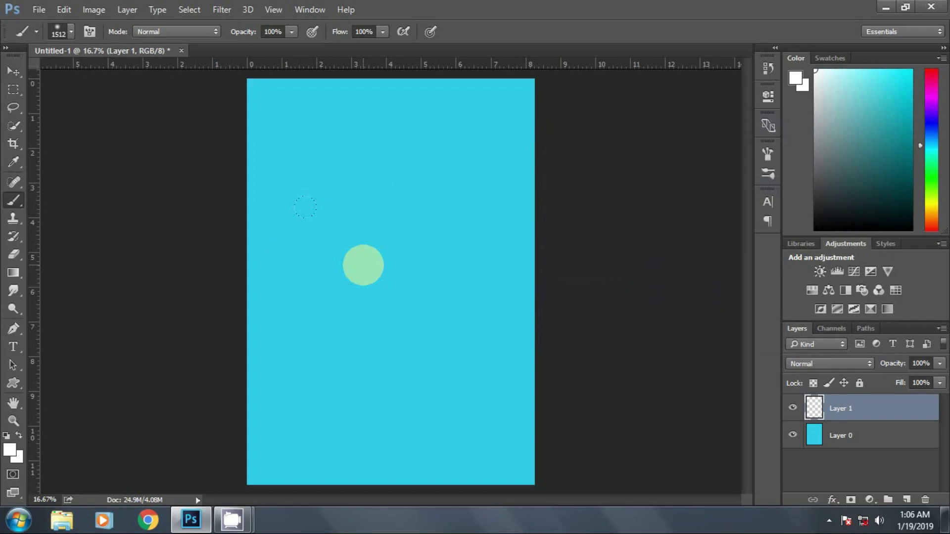
Enlarge the brush and paint a soft white glow at the canvas centre, undoing and repainting one dab.
key(bracketright)
key(bracketright)
key(bracketright)
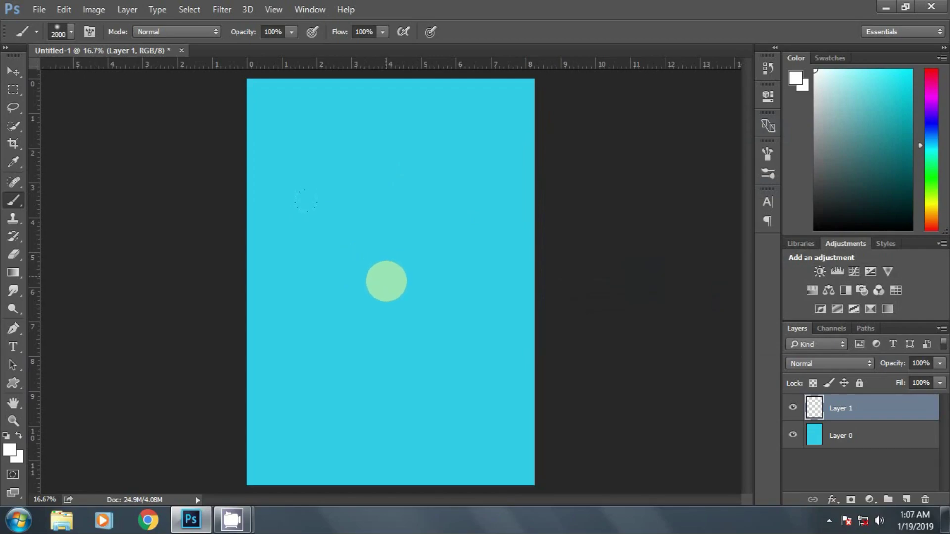
click(386, 281)
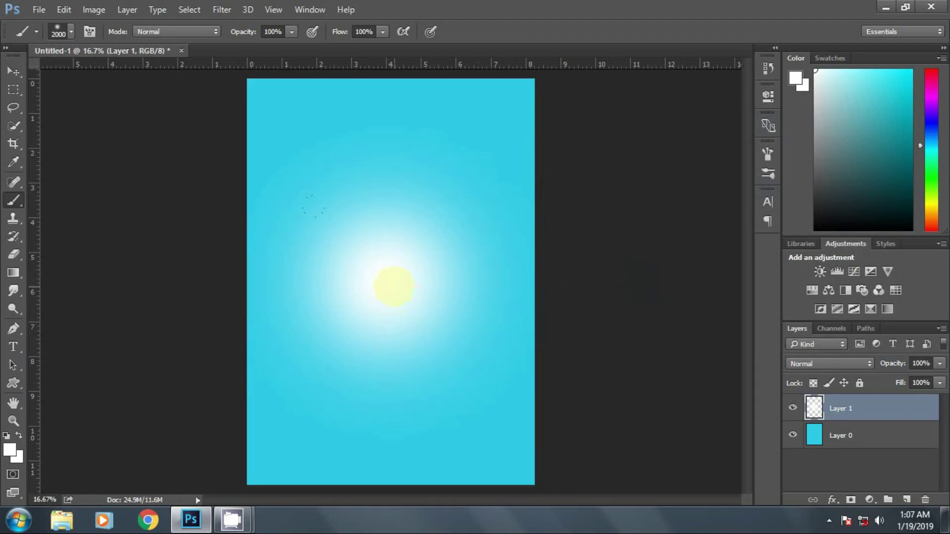
click(389, 284)
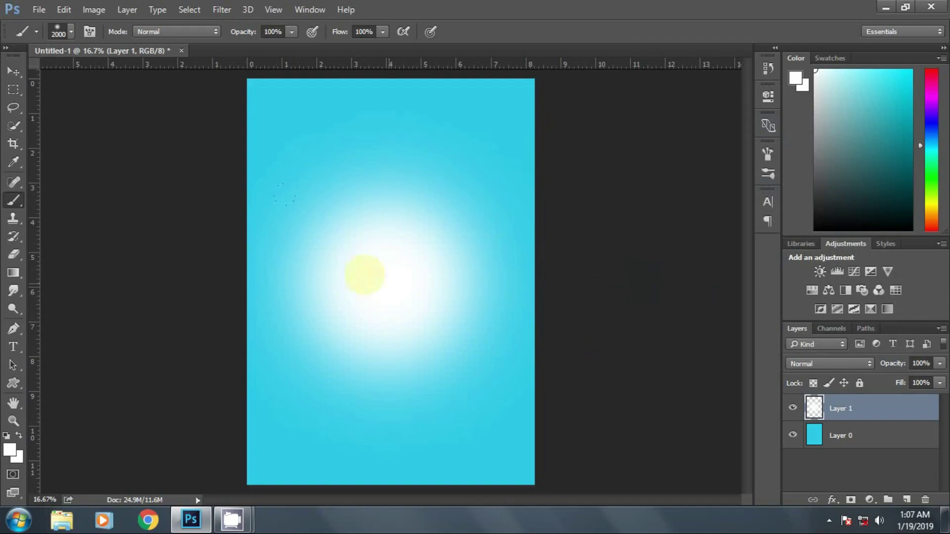
click(66, 9)
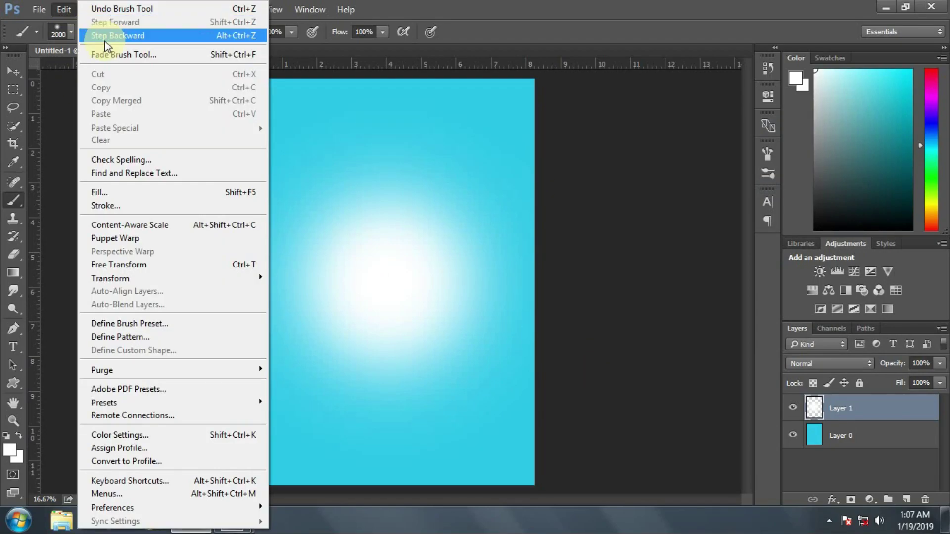
click(89, 34)
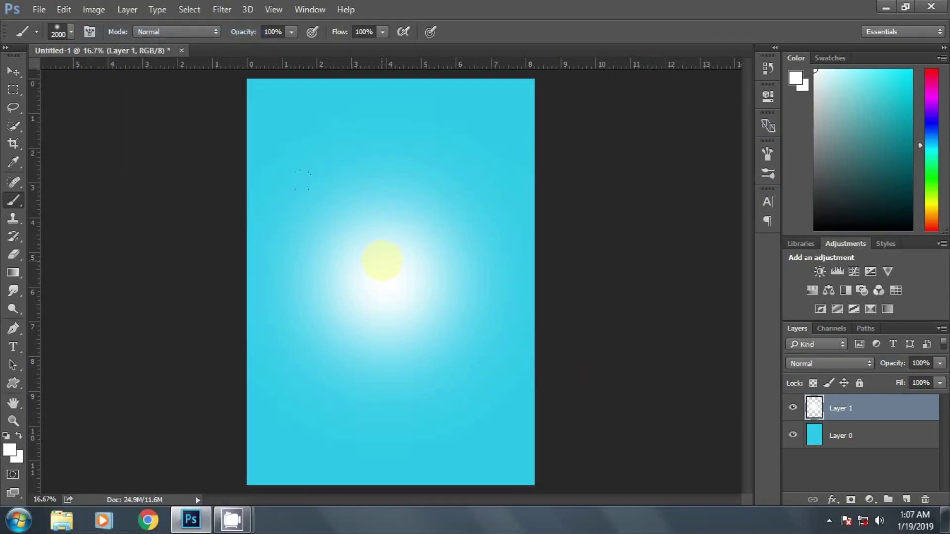
click(382, 261)
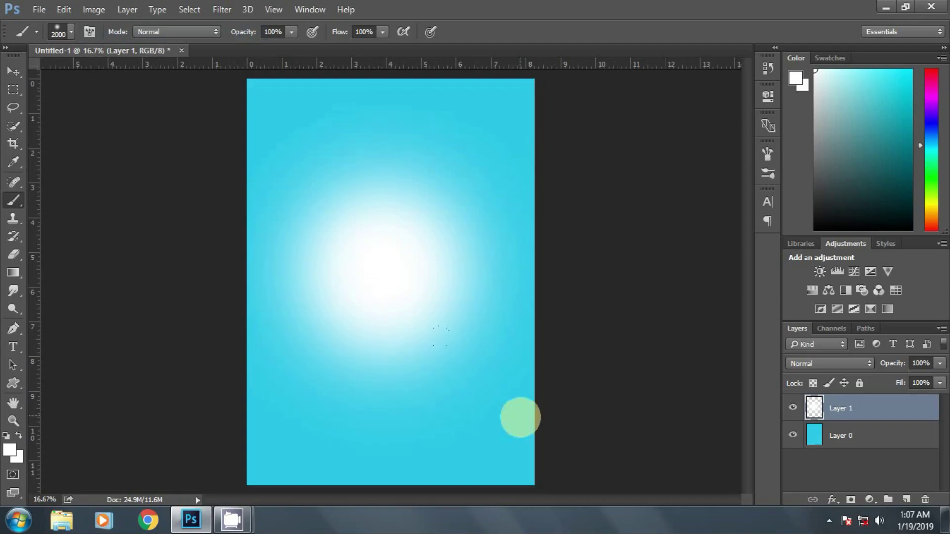
click(59, 11)
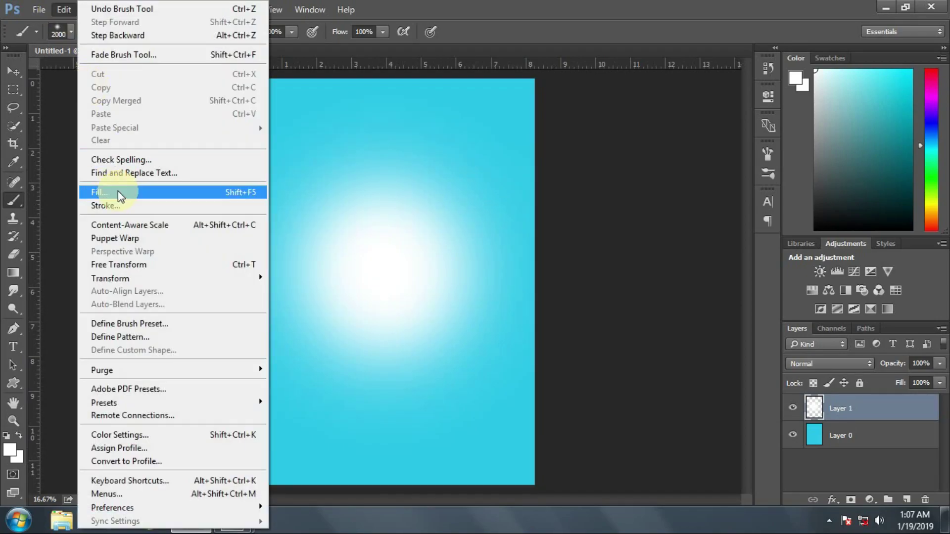
Scale the Layer 1 glow to 120%, nudge it slightly, and set its opacity to 81%.
click(109, 261)
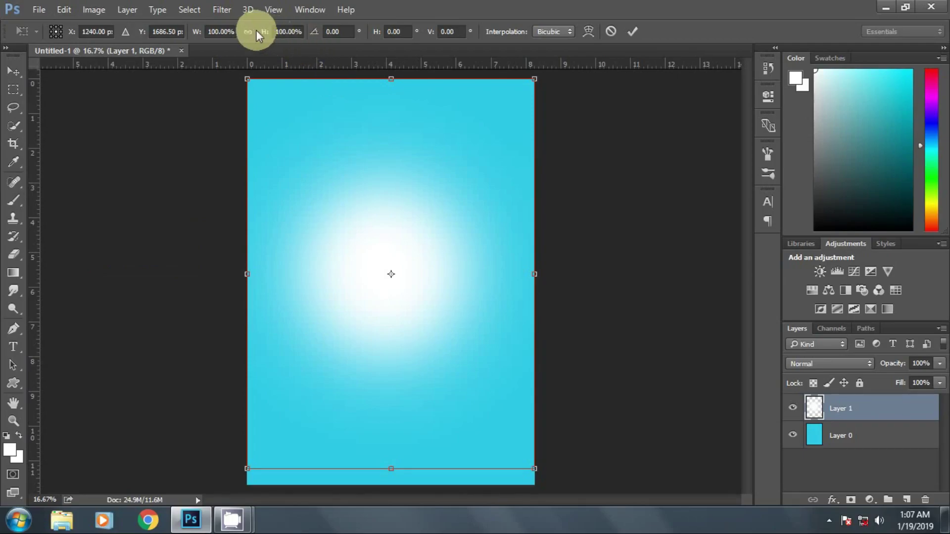
drag(269, 34, 283, 38)
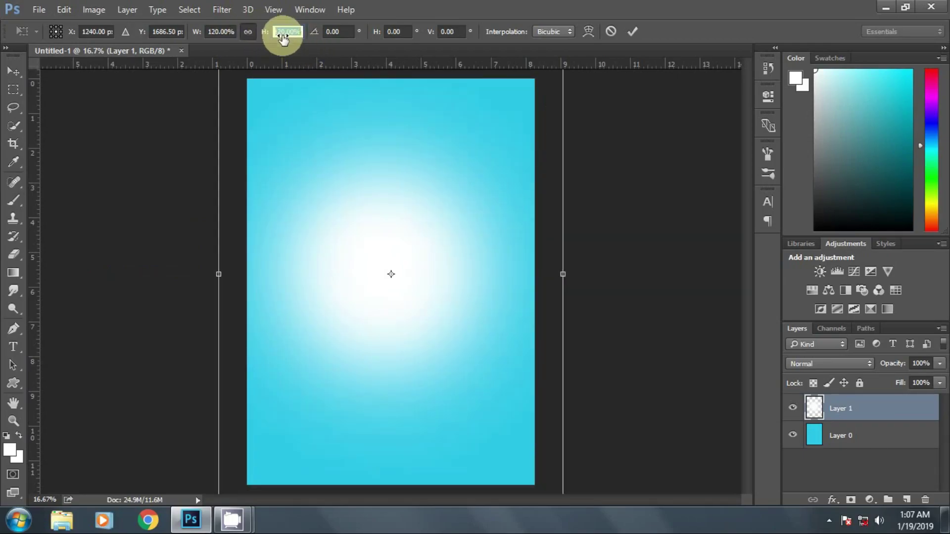
mouse_move(432, 210)
mouse_down()
mouse_move(439, 218)
mouse_move(439, 207)
mouse_up()
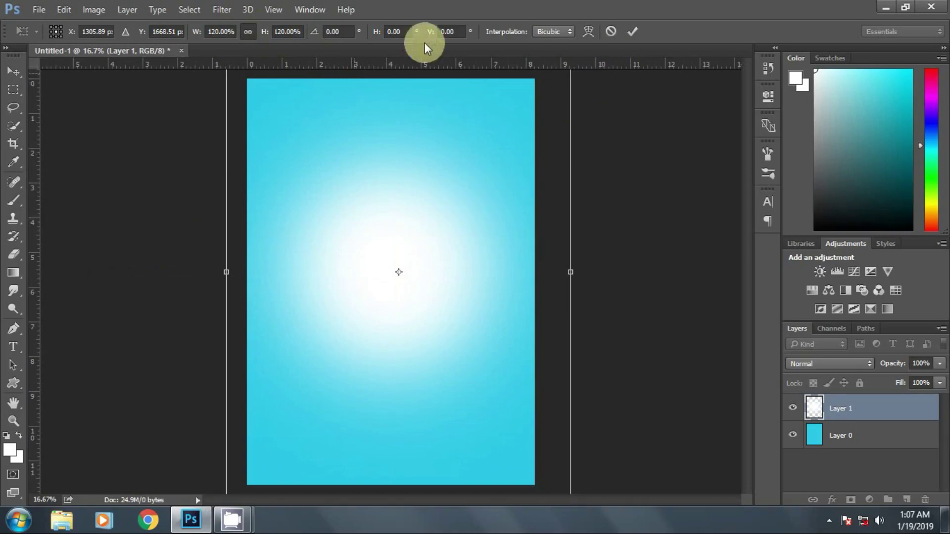
click(633, 31)
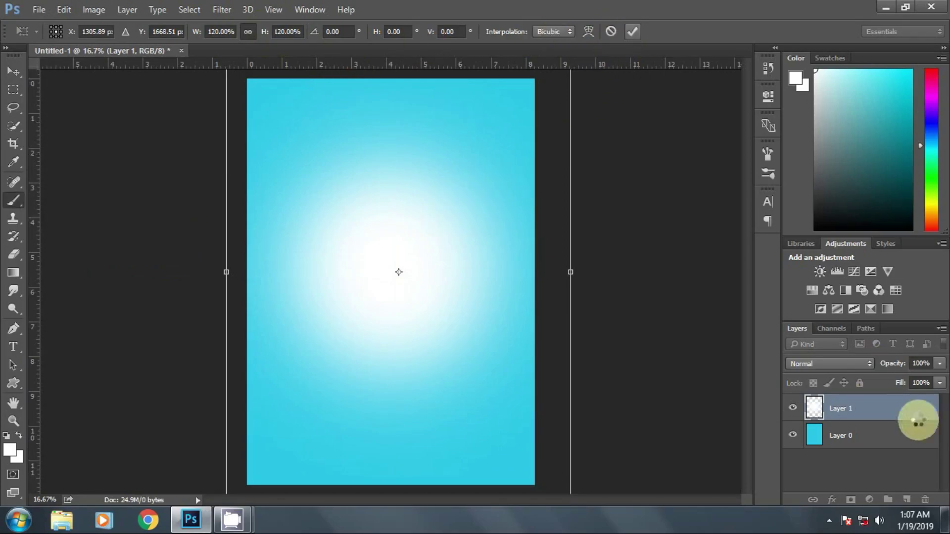
click(940, 365)
drag(925, 380, 928, 381)
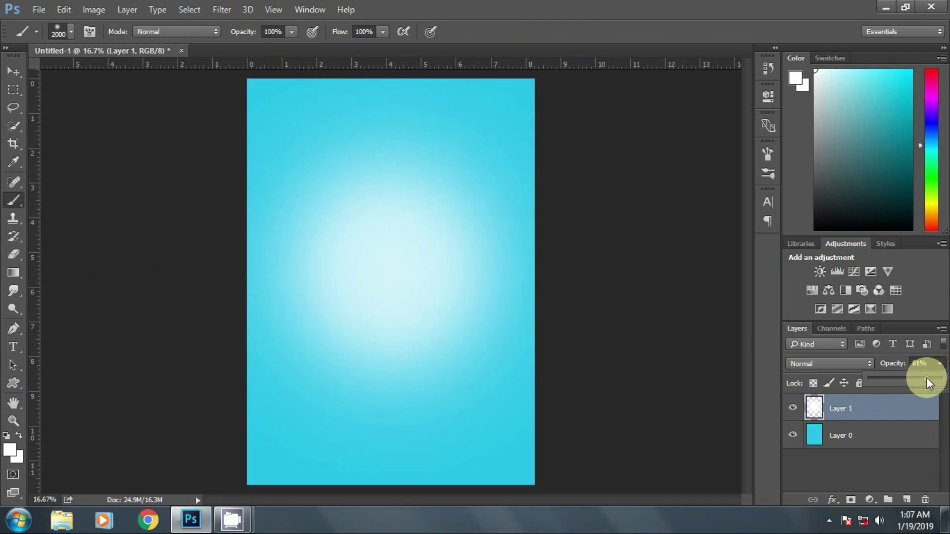
Drag IMG_0969.JPG-1 from the 'slolid colour design' folder into Photoshop.
click(885, 11)
click(297, 9)
double_click(115, 225)
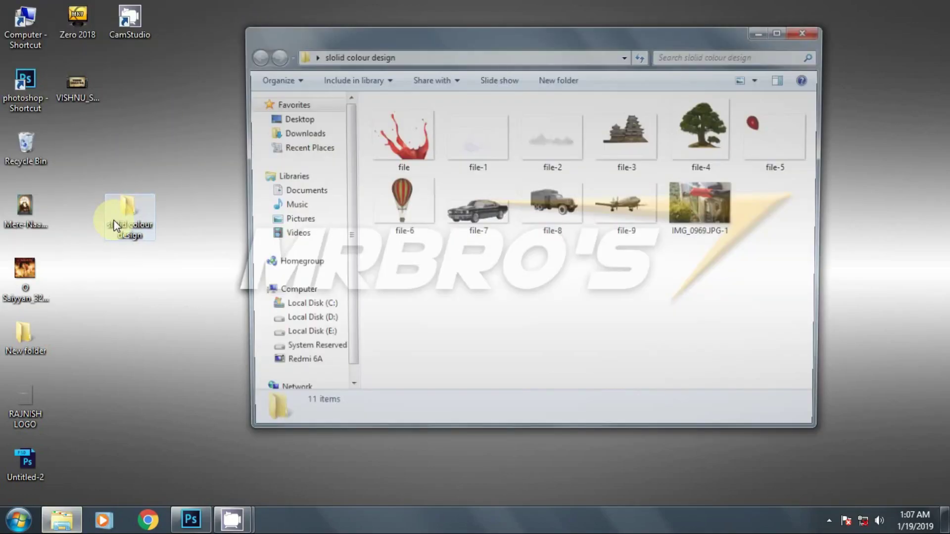
click(707, 204)
drag(561, 249, 421, 48)
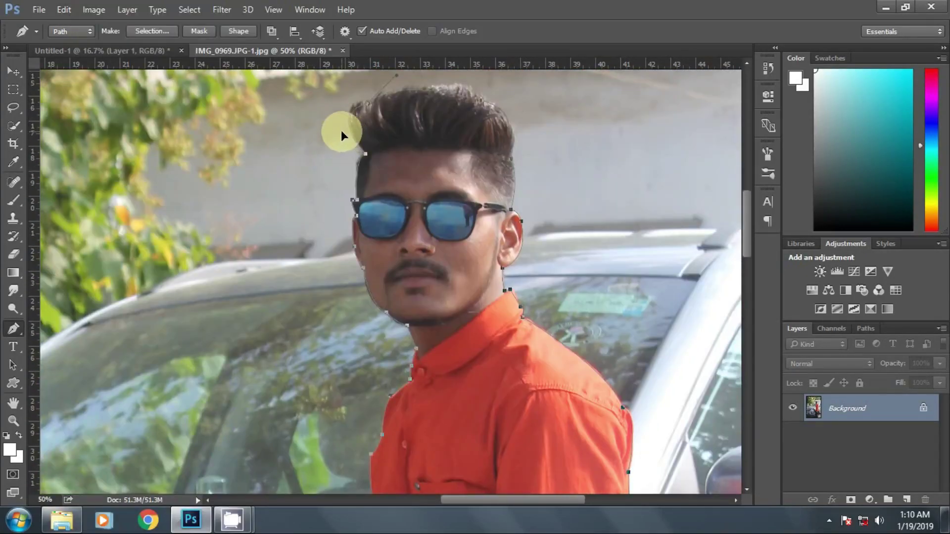
Turn the man's path into a layer mask and drag him toward the Untitled-1 poster.
right_click(383, 119)
click(435, 186)
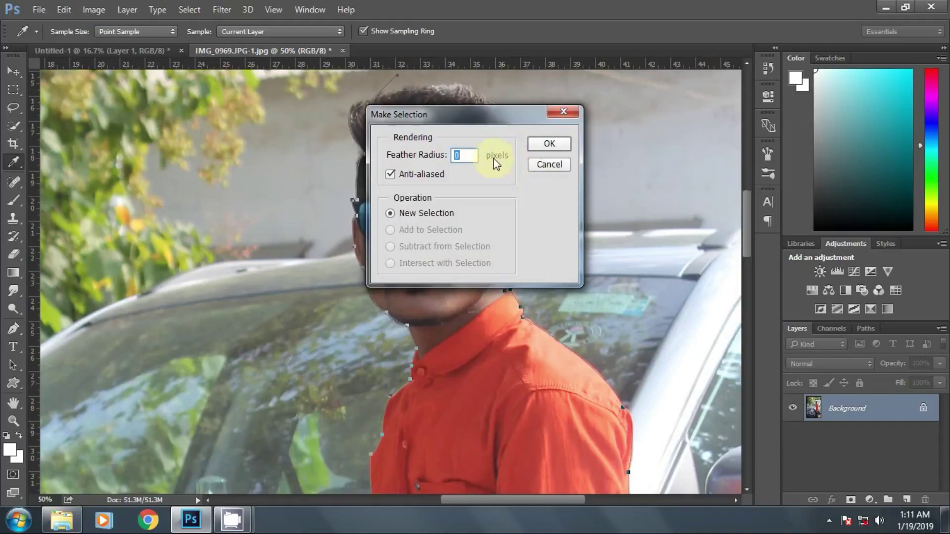
click(545, 145)
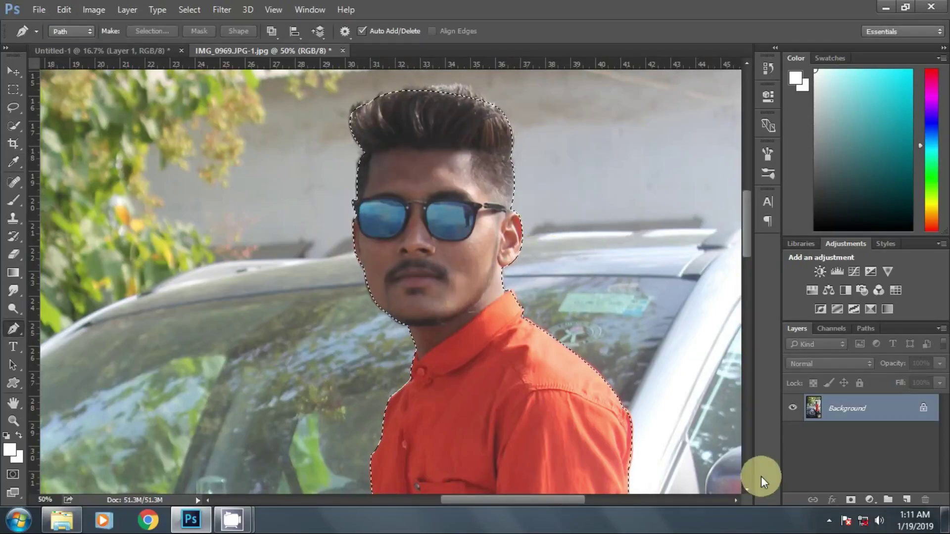
click(860, 503)
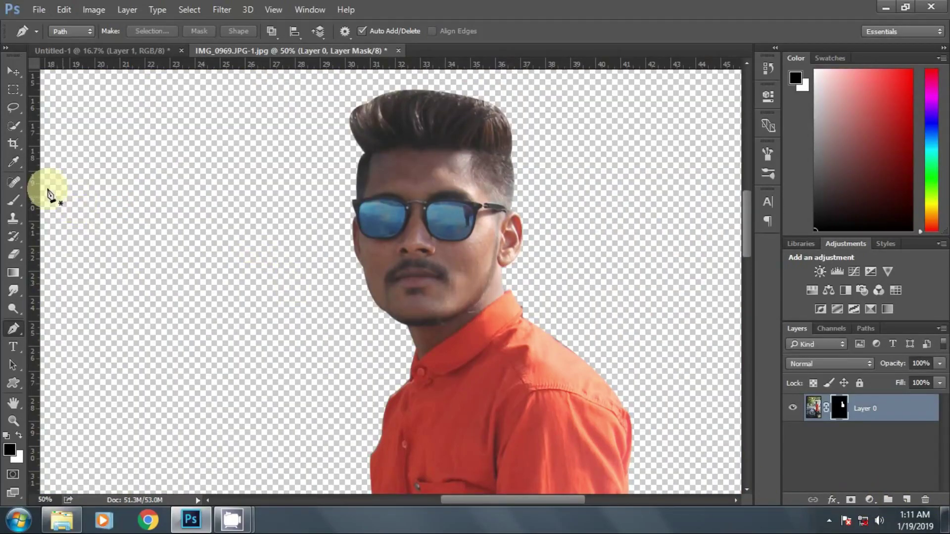
click(12, 77)
mouse_move(407, 276)
mouse_down()
mouse_move(153, 40)
mouse_move(275, 147)
mouse_up()
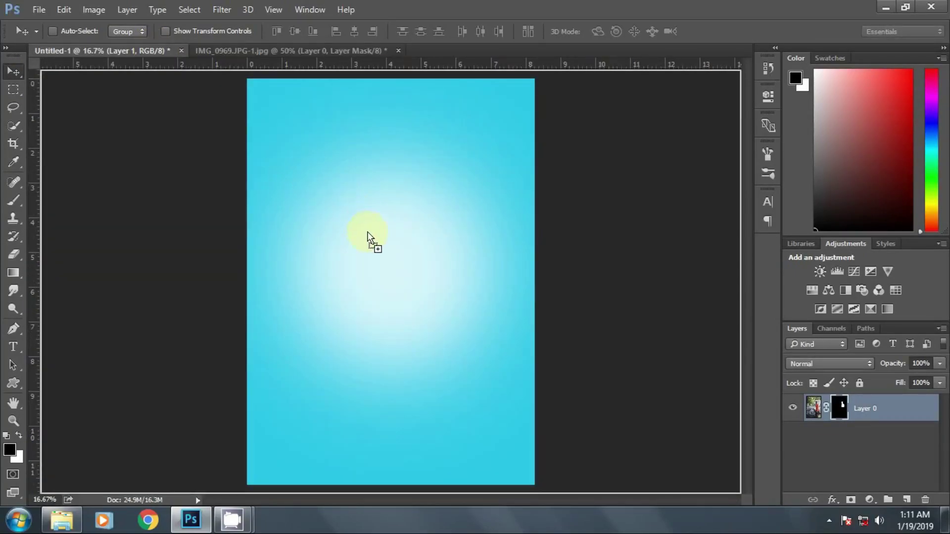
Drop the man into the poster, scaled to 112%, tilted about -2.5°, in the upper middle.
drag(368, 233, 392, 233)
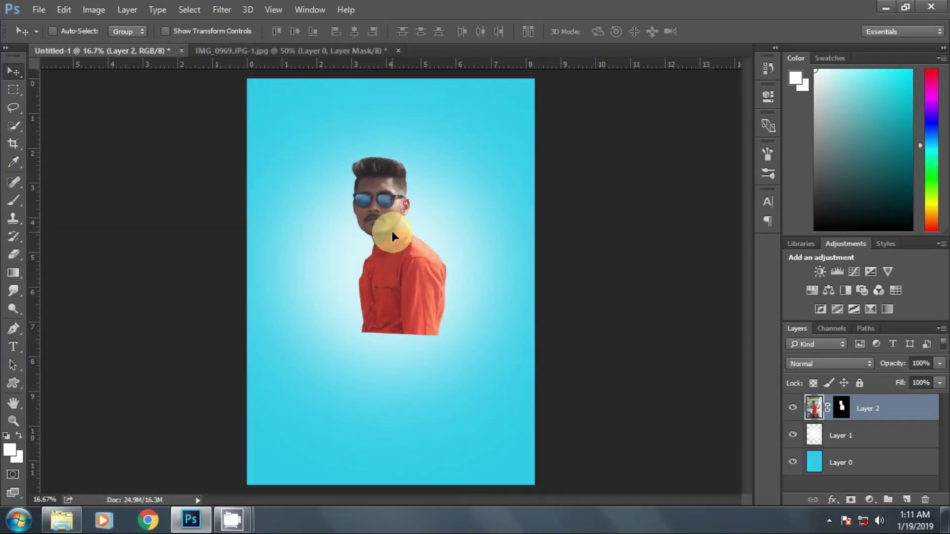
click(65, 11)
click(99, 264)
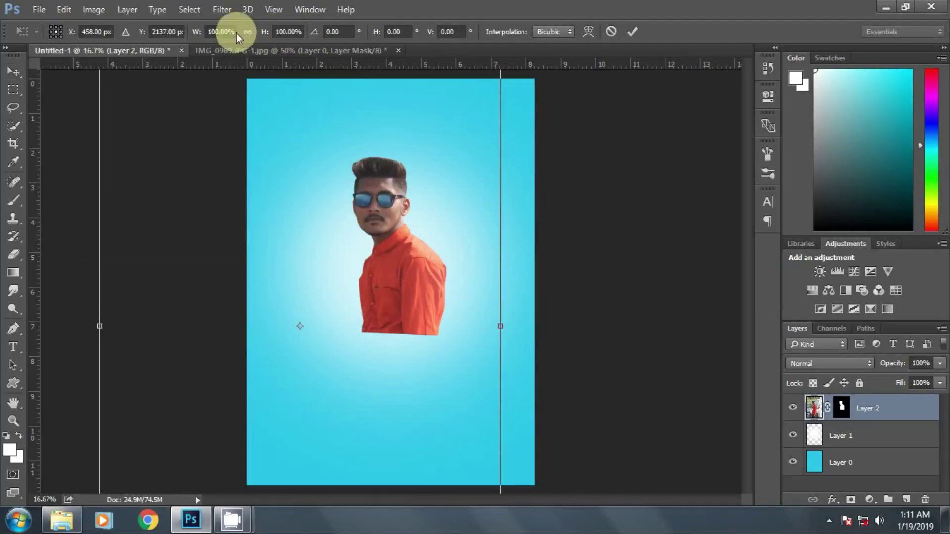
click(249, 33)
drag(262, 33, 271, 30)
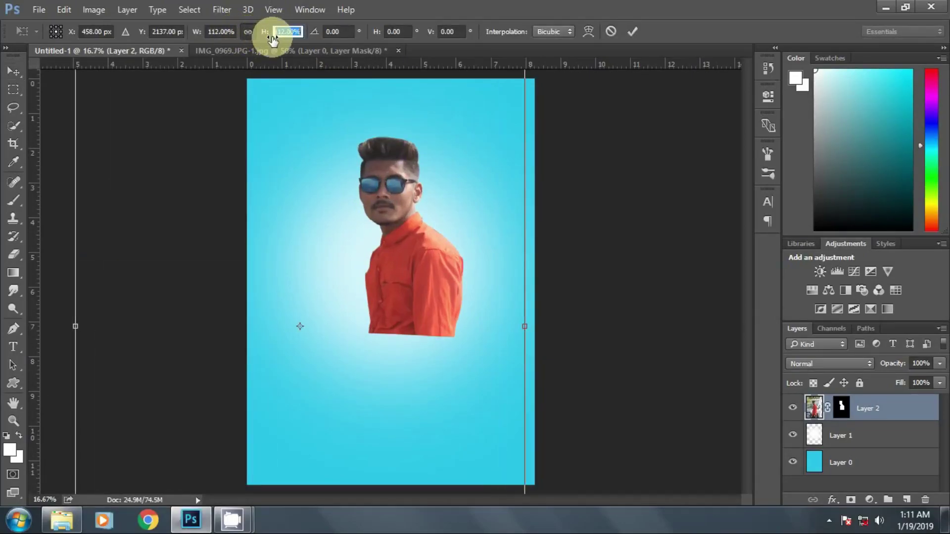
drag(414, 203, 405, 200)
drag(586, 254, 584, 239)
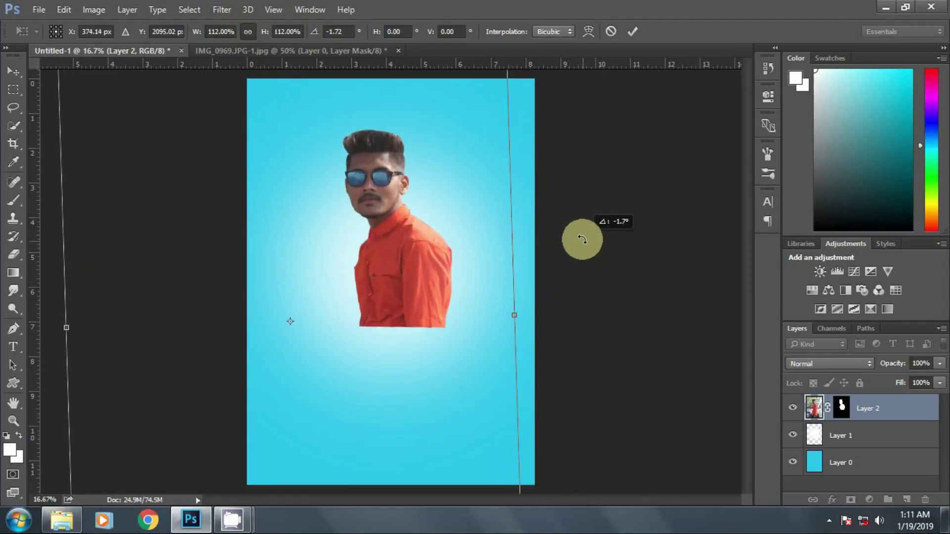
drag(424, 261, 413, 251)
drag(587, 252, 482, 271)
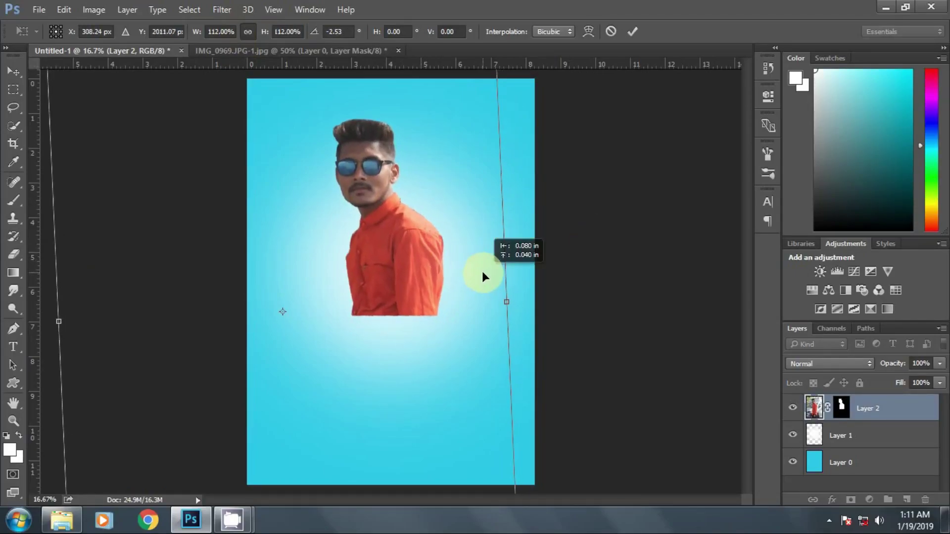
drag(477, 239, 444, 246)
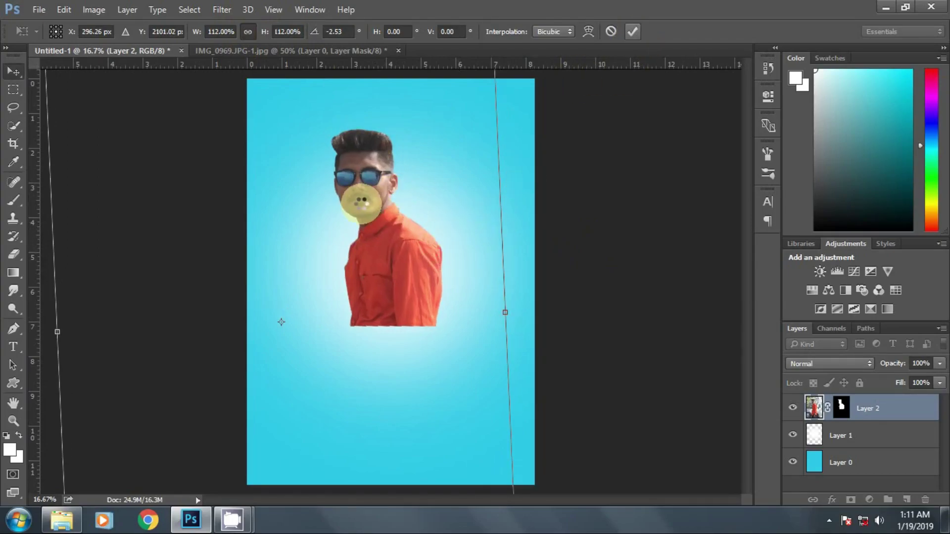
key(Return)
drag(320, 175, 325, 175)
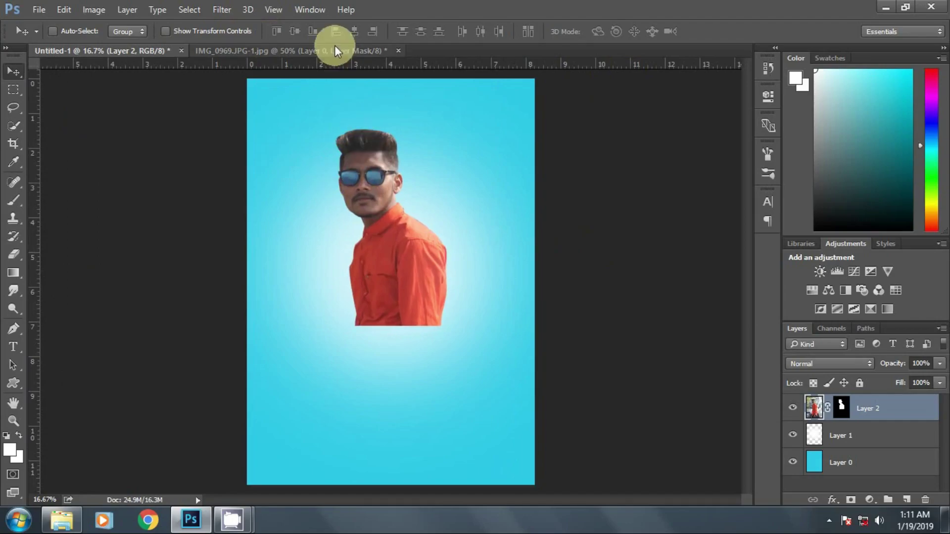
Close the original photo without saving and apply Layer 2's mask permanently.
click(396, 49)
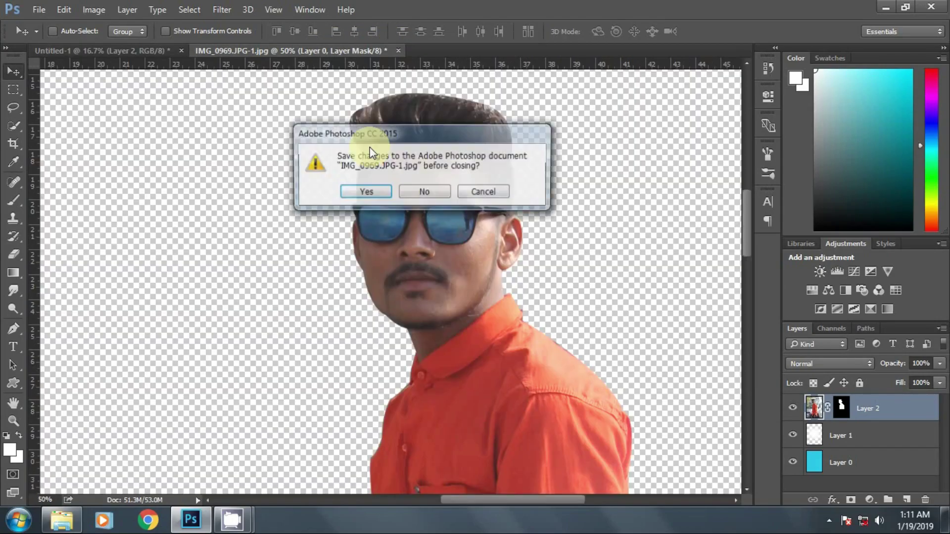
click(432, 192)
click(831, 435)
click(793, 435)
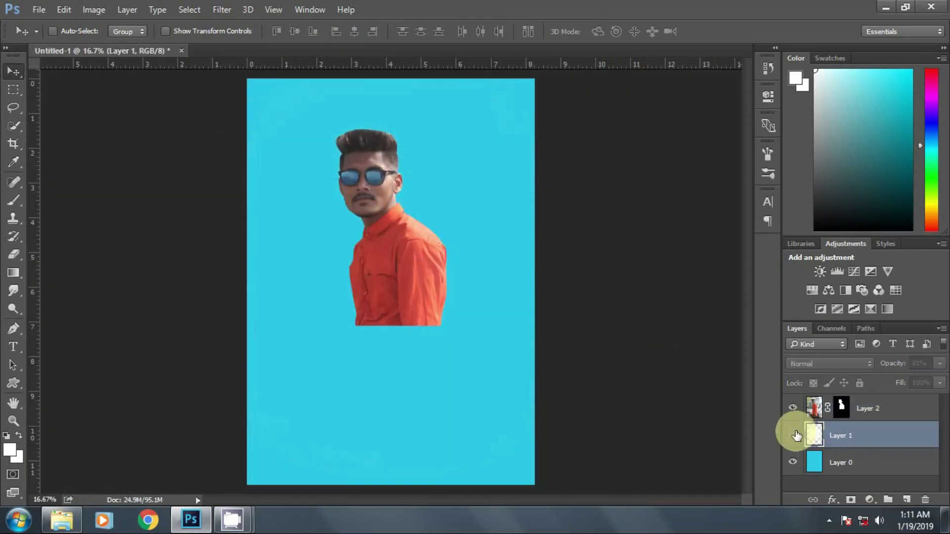
click(813, 413)
click(841, 407)
right_click(841, 407)
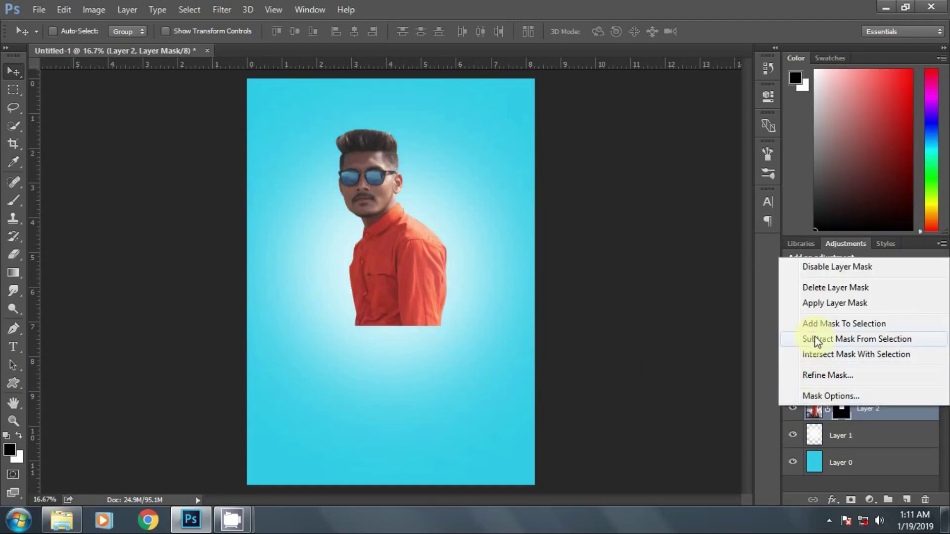
click(818, 303)
Check the glow alone with the man hidden, then show the man and nudge him.
click(821, 435)
click(793, 408)
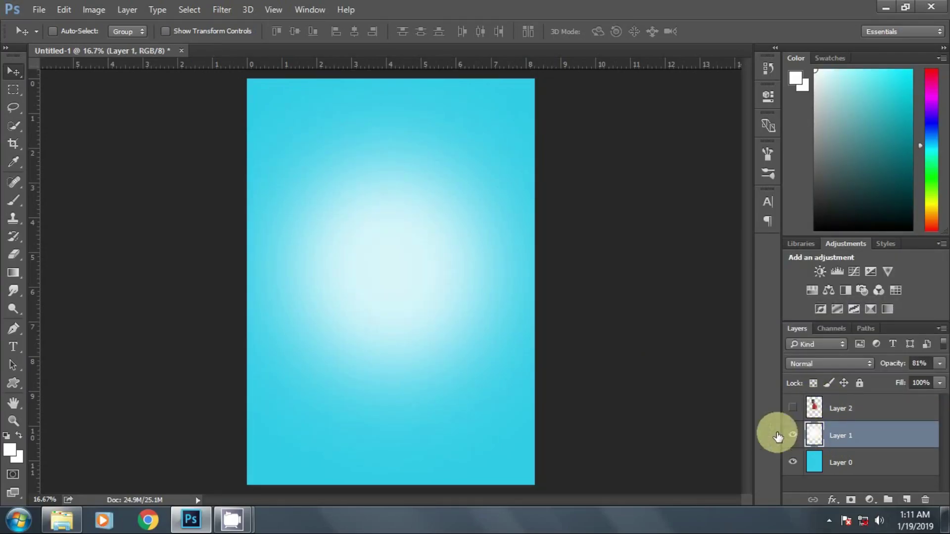
click(10, 202)
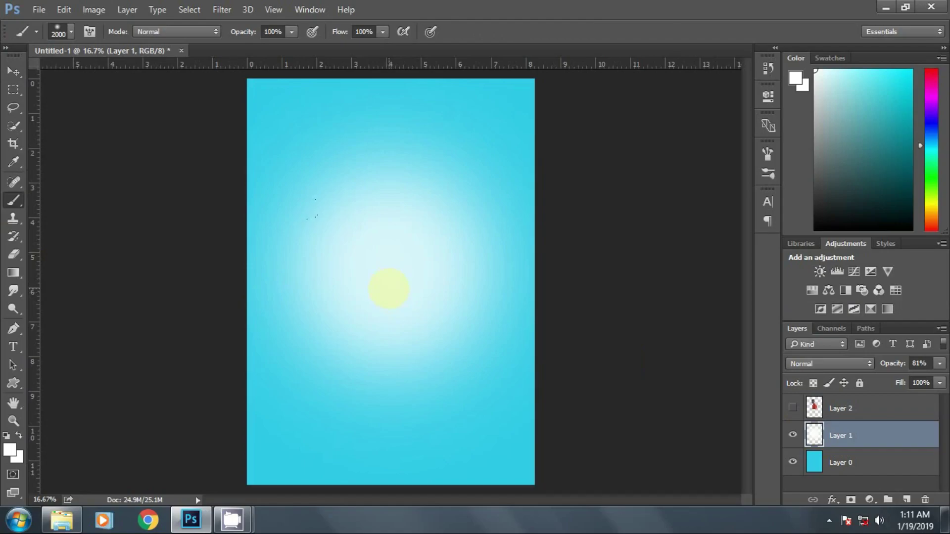
click(814, 407)
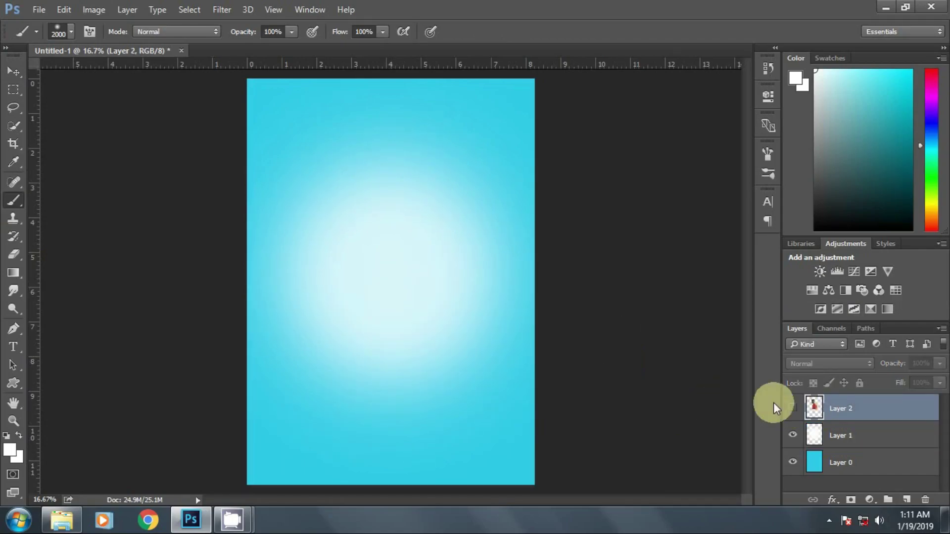
click(13, 71)
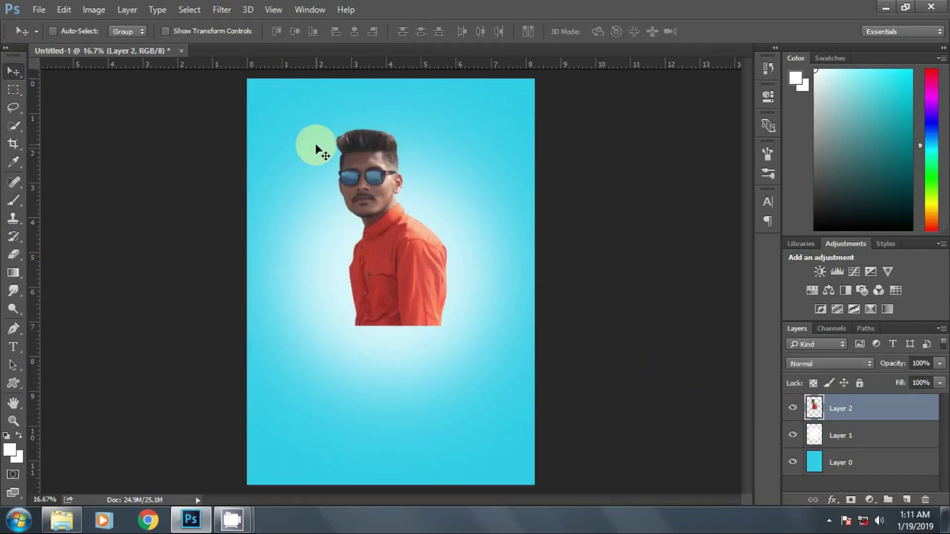
drag(316, 144, 312, 146)
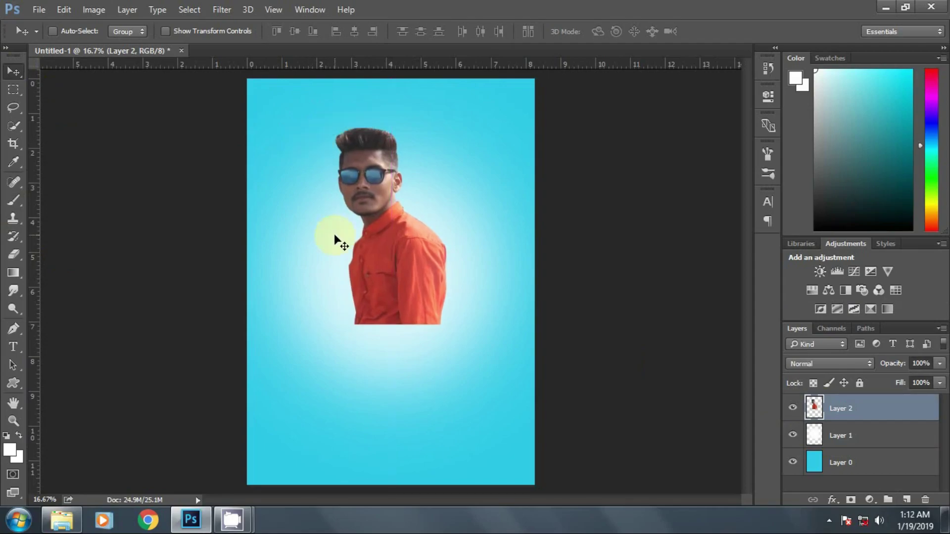
Move the man and glow down together, then raise the man and recentre the glow behind him.
shift+click(858, 438)
drag(504, 356, 508, 353)
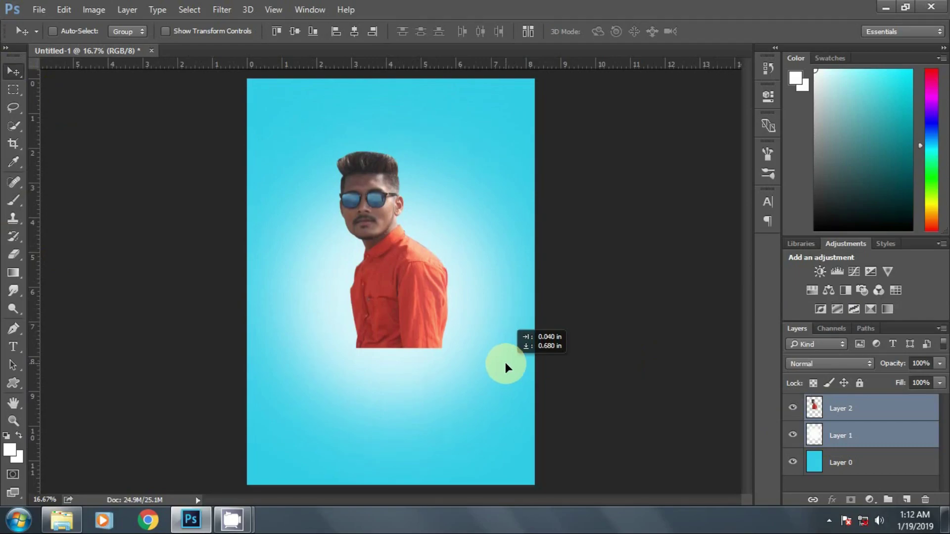
click(847, 436)
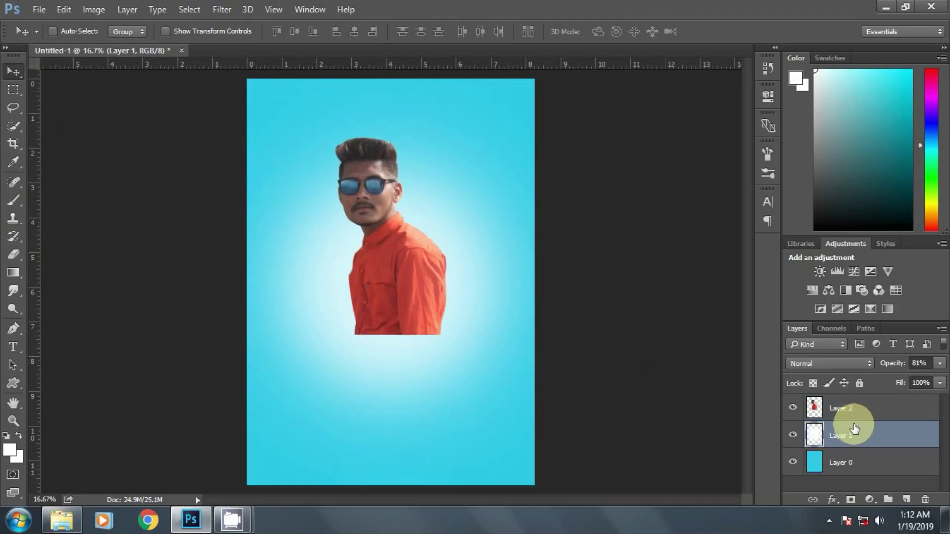
click(847, 408)
drag(432, 284, 428, 276)
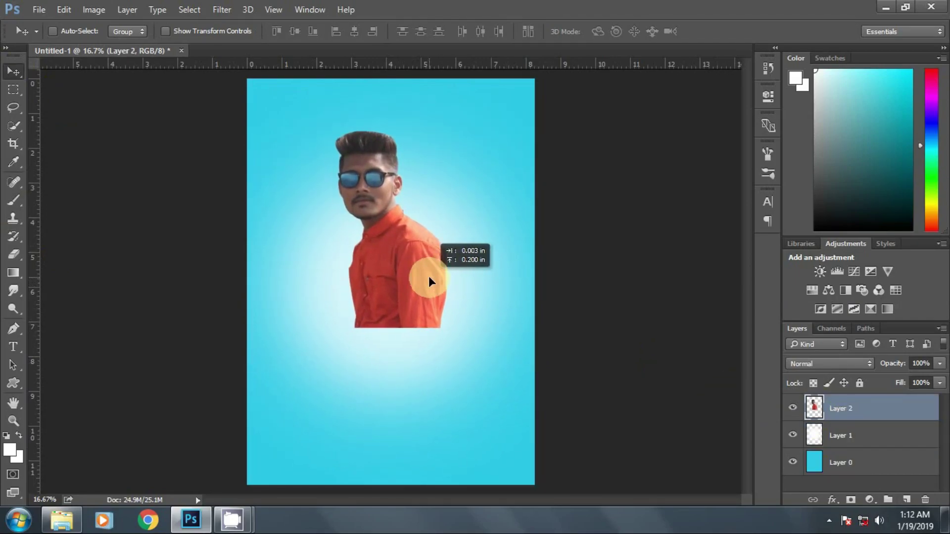
click(870, 441)
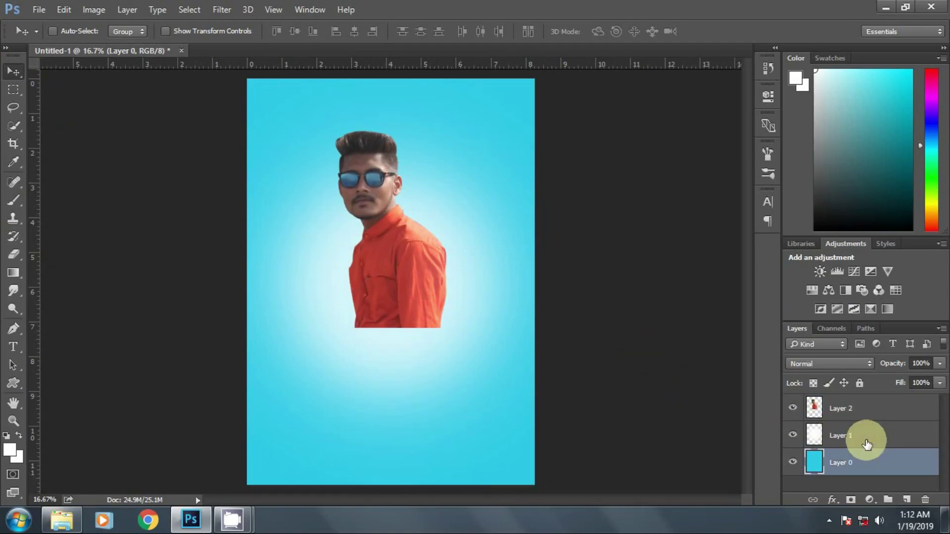
drag(451, 335, 466, 336)
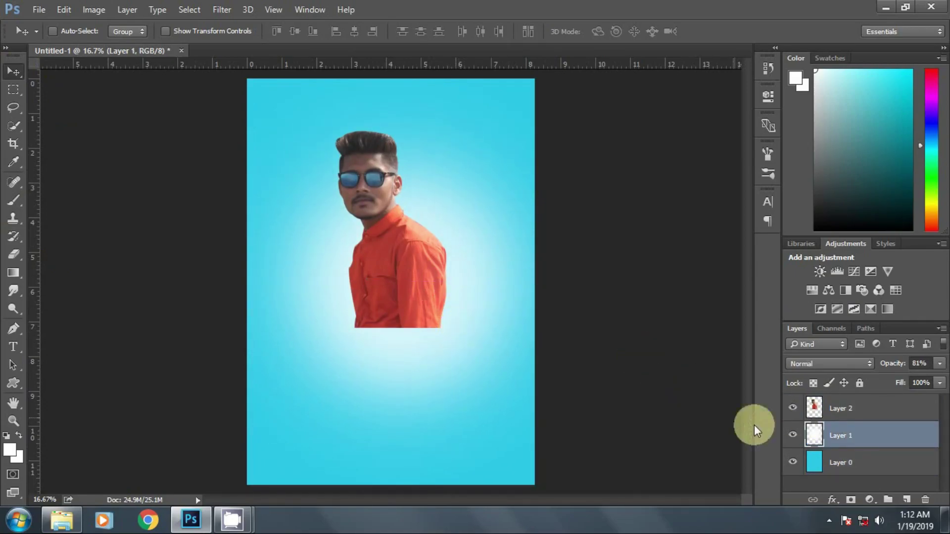
click(844, 411)
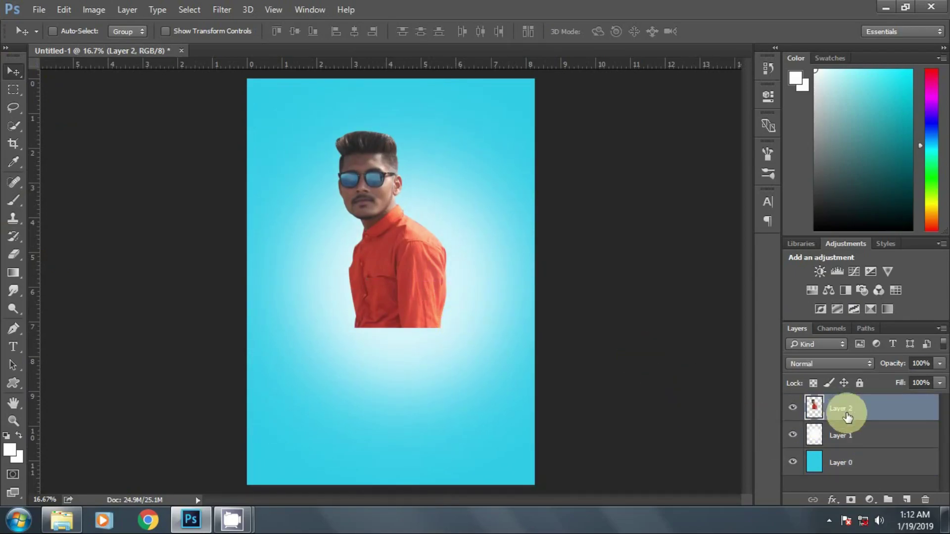
click(881, 10)
Bring the file-3 castle into the poster, proportionally scaled down and placed beside the man.
mouse_move(629, 133)
mouse_down()
mouse_move(386, 309)
mouse_move(372, 281)
mouse_up()
click(253, 32)
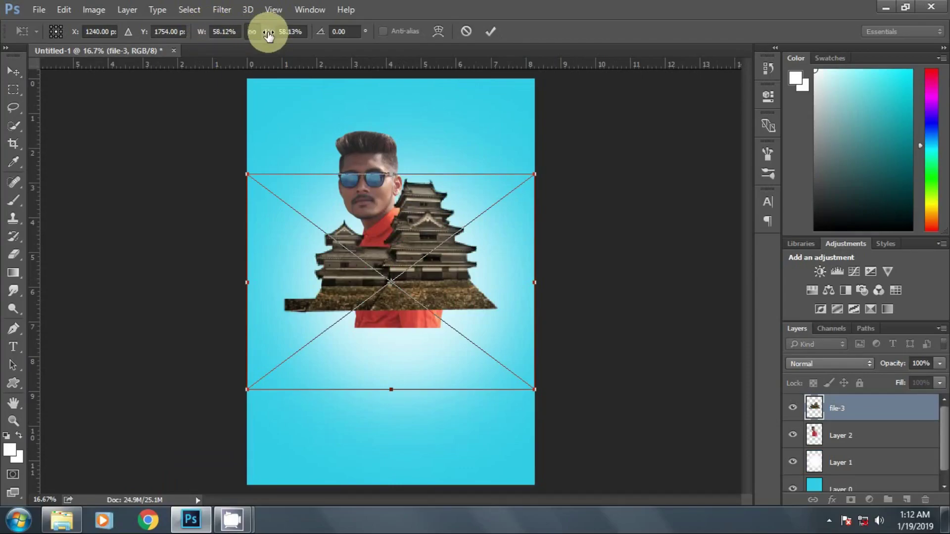
drag(379, 237, 342, 227)
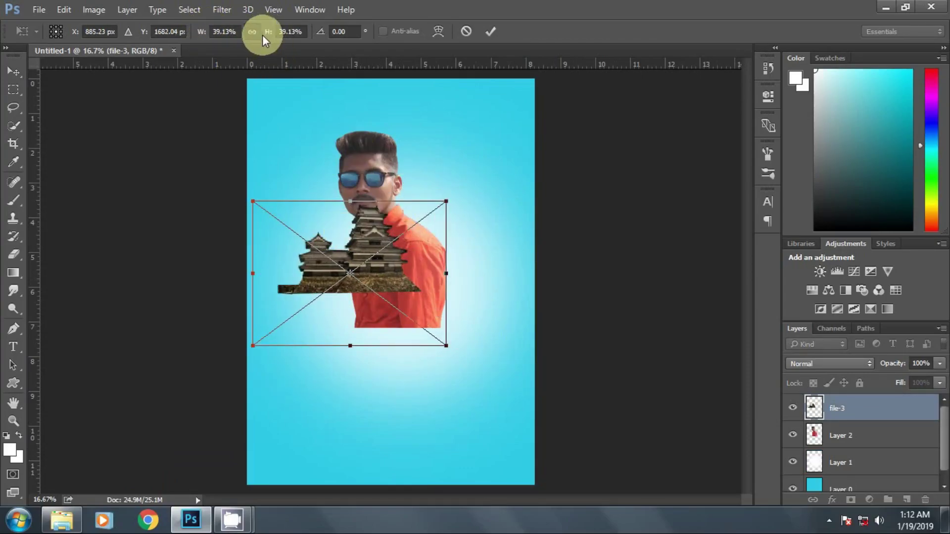
drag(268, 31, 254, 31)
drag(354, 247, 349, 245)
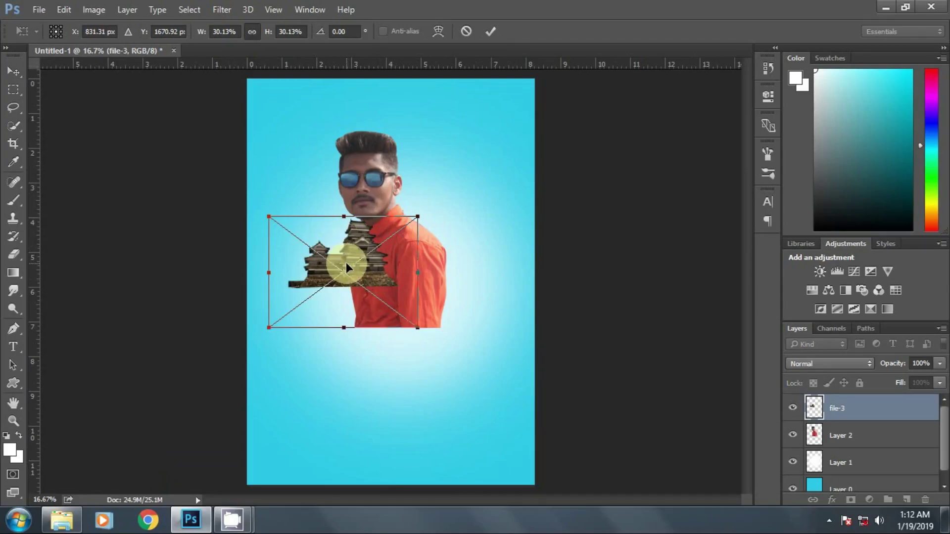
drag(422, 327, 427, 331)
drag(373, 273, 376, 274)
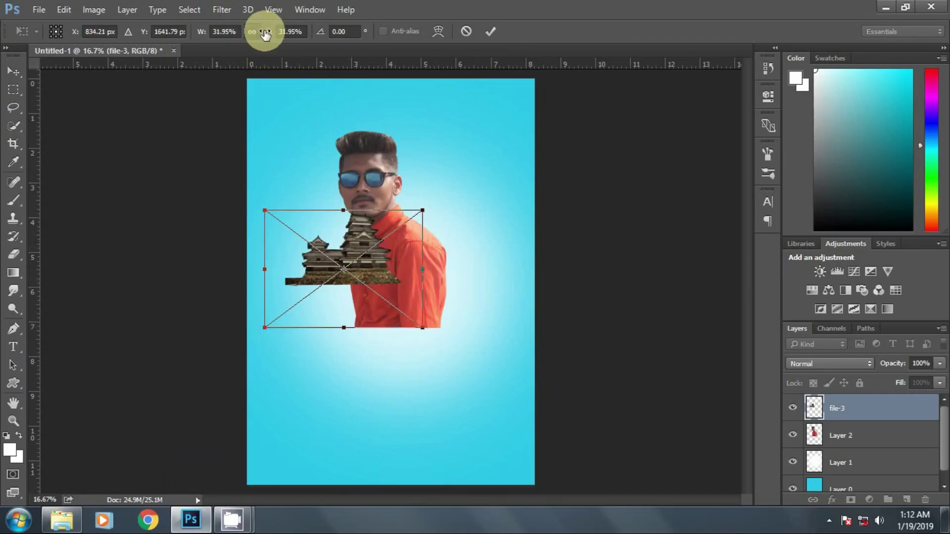
Shrink the castle to about 22%, tilt it to about -1°, and move it below Layer 2.
drag(267, 31, 254, 31)
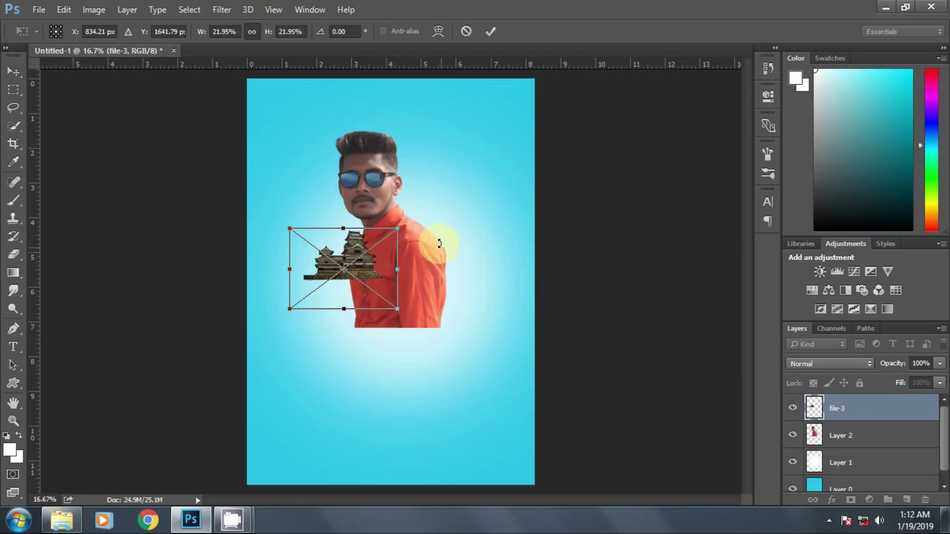
drag(435, 240, 430, 223)
mouse_move(370, 272)
mouse_down()
mouse_move(358, 257)
mouse_move(364, 273)
mouse_up()
drag(414, 169, 405, 190)
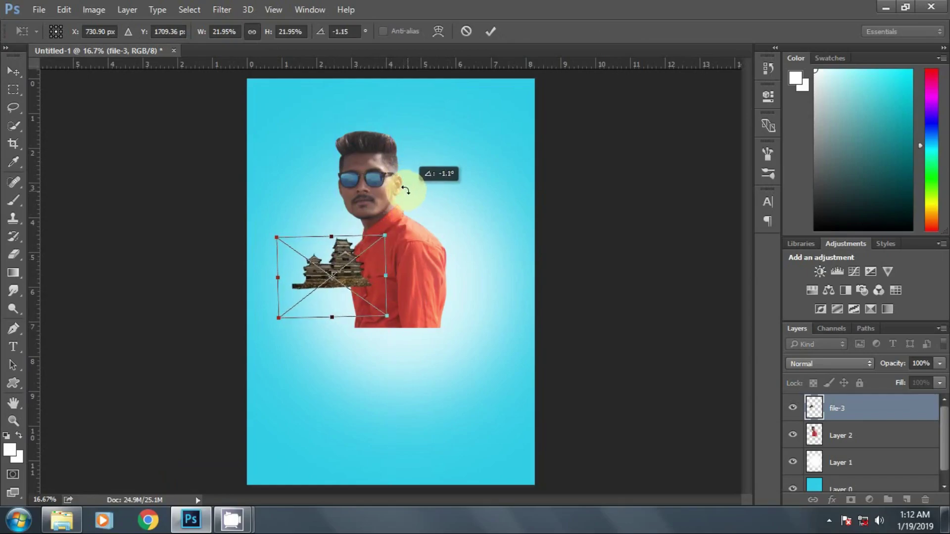
click(490, 31)
drag(876, 408, 869, 438)
Duplicate the castle layer and move the copy to the man's right side.
scroll(911, 465, down, 1)
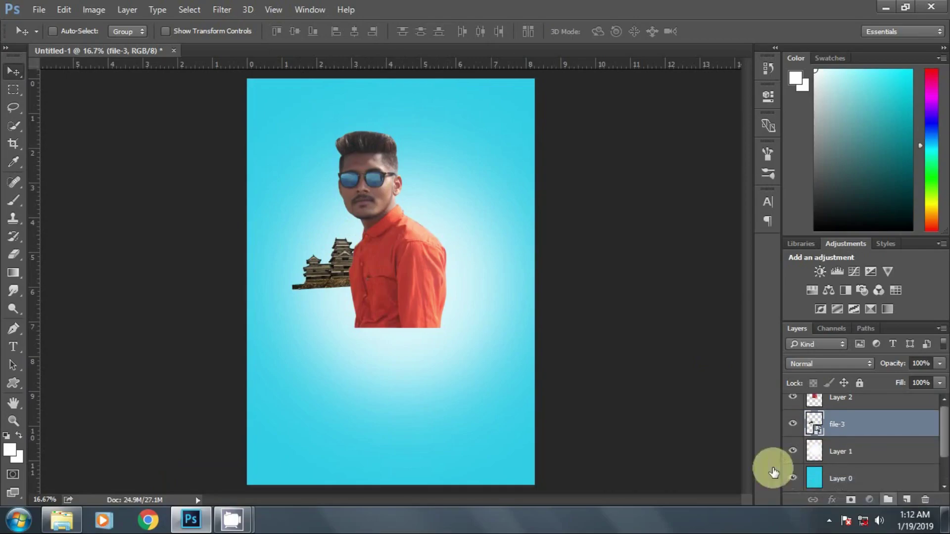
key(ctrl+j)
drag(372, 285, 497, 284)
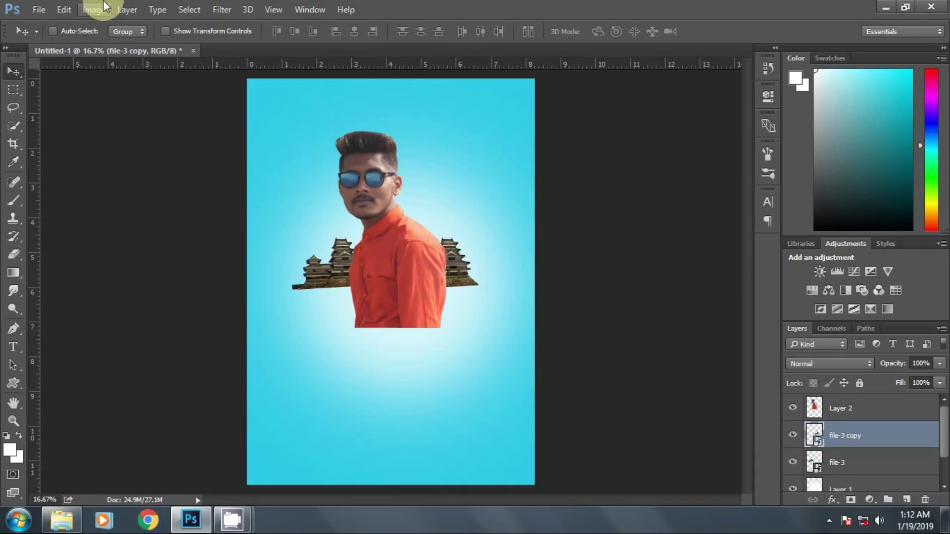
Flip the castle copy horizontally, then tilt and position it behind the man's shirt.
click(64, 10)
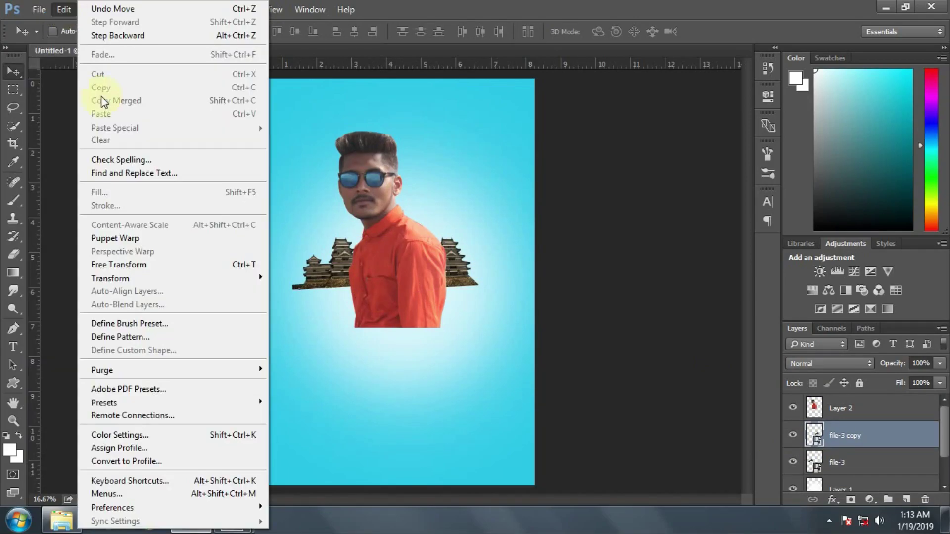
click(111, 265)
mouse_move(436, 251)
mouse_down()
mouse_move(487, 218)
mouse_move(488, 326)
mouse_up()
right_click(489, 327)
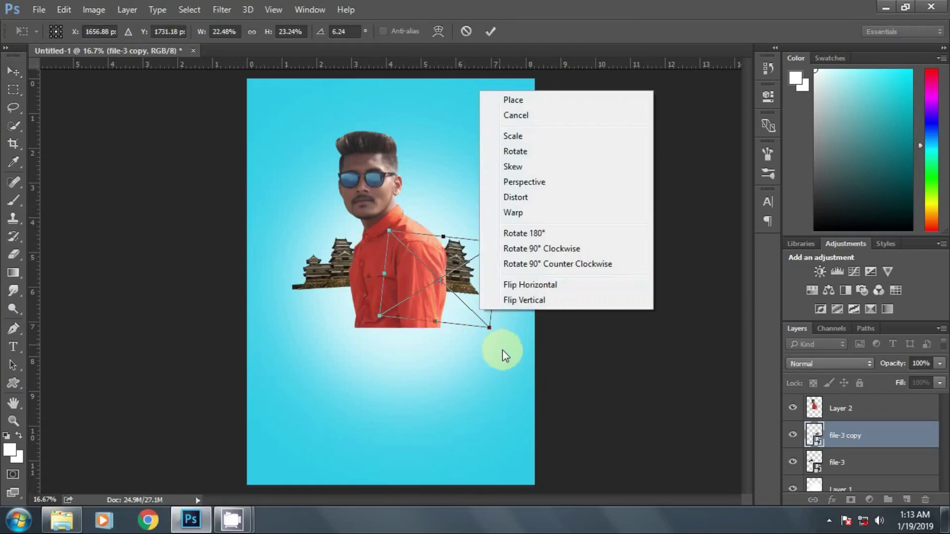
click(512, 286)
drag(517, 252, 505, 278)
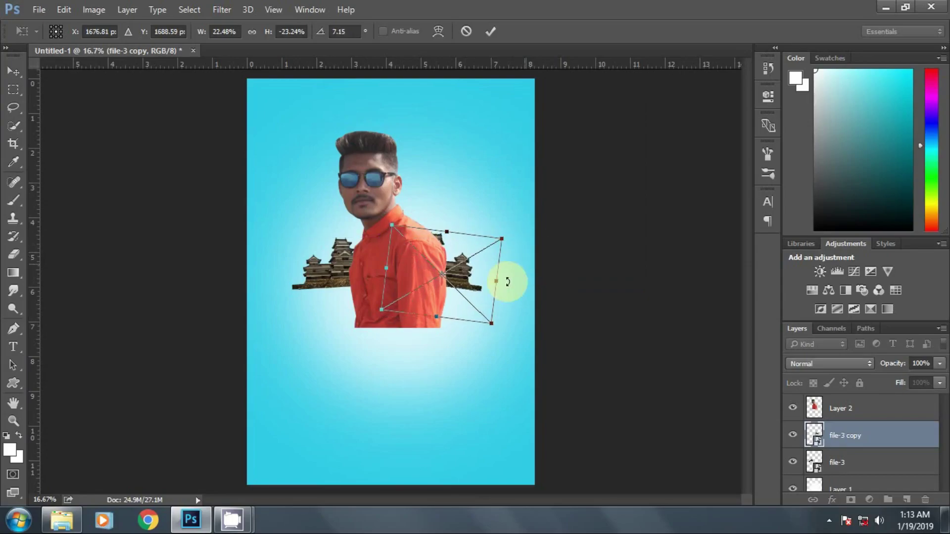
drag(492, 319, 473, 303)
mouse_move(473, 295)
mouse_down()
mouse_move(527, 261)
mouse_move(483, 275)
mouse_move(475, 306)
mouse_move(496, 328)
mouse_up()
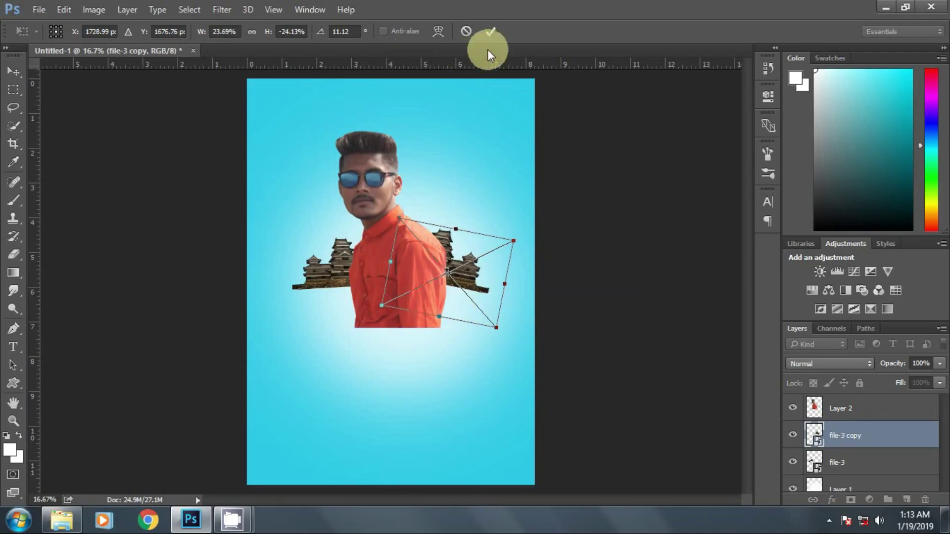
key(Return)
mouse_move(498, 268)
mouse_down()
mouse_move(475, 282)
mouse_move(490, 243)
mouse_up()
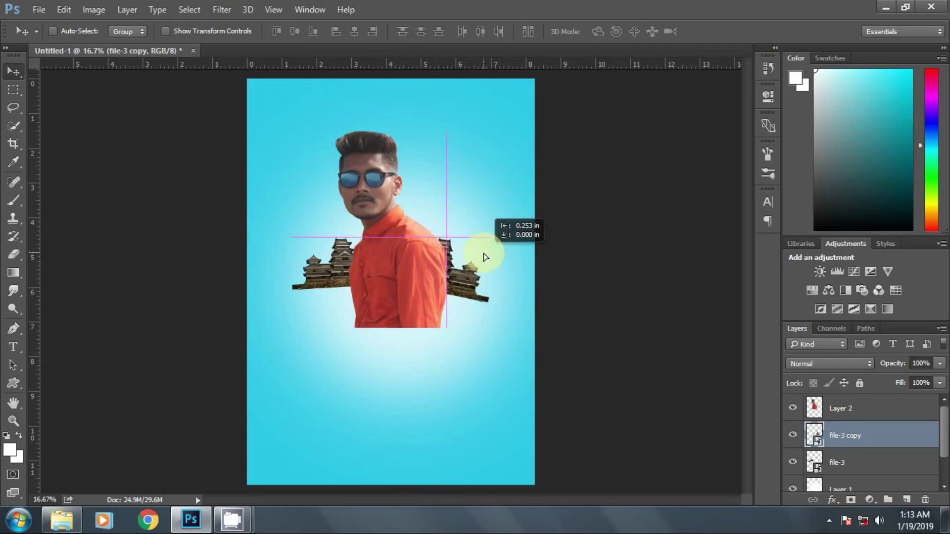
Shift the left castle slightly to the right.
click(838, 462)
drag(391, 269, 429, 281)
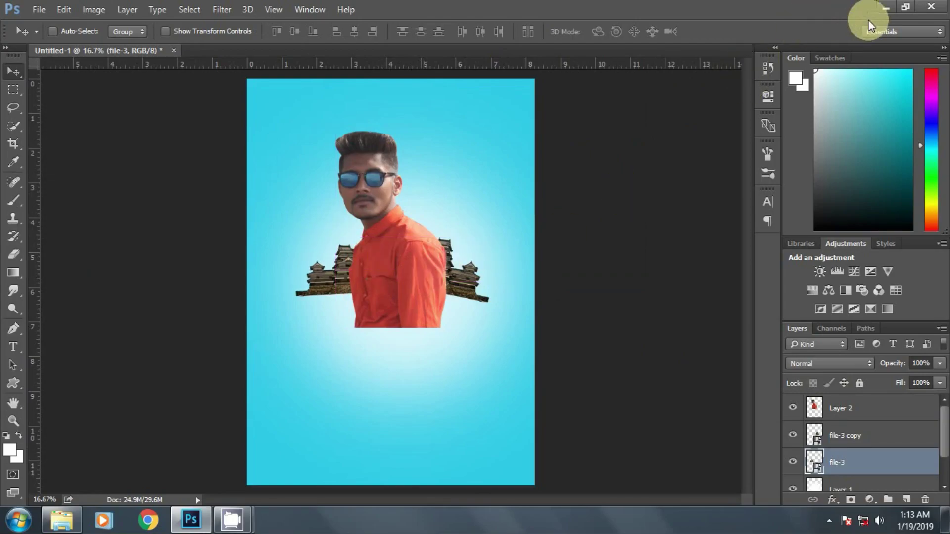
click(881, 10)
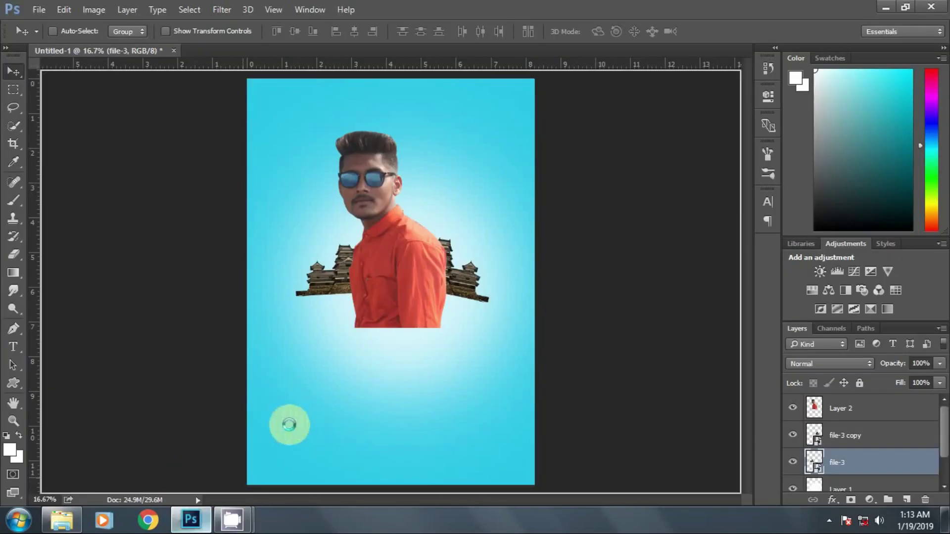
Place the file-4 tree by the man's right shoulder, scaled proportionally to about 21% and tilted.
drag(709, 133, 416, 279)
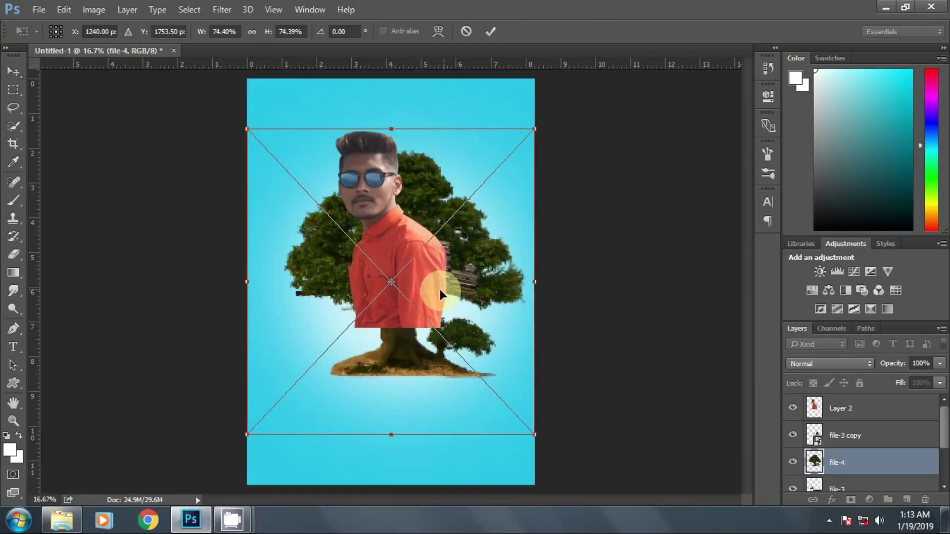
click(254, 32)
text(26.4)
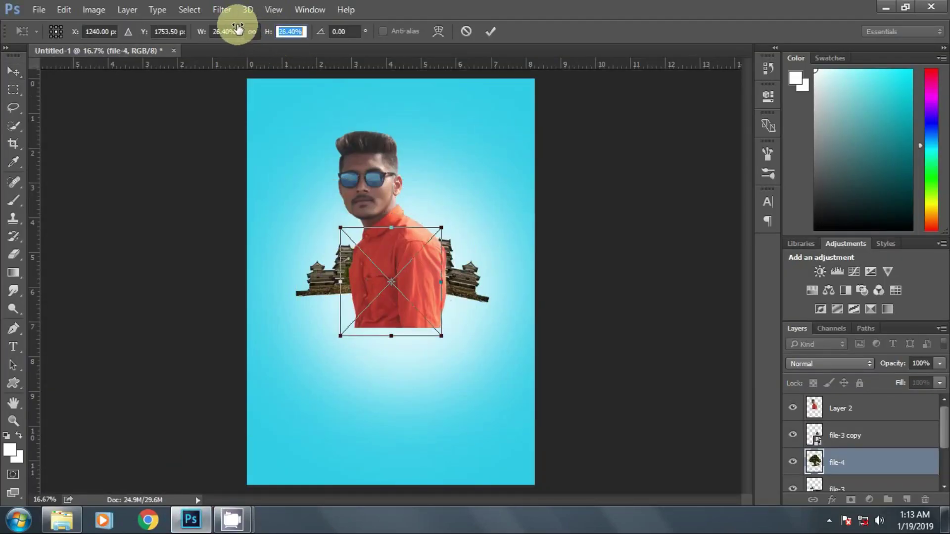
drag(418, 290, 440, 248)
drag(483, 170, 492, 174)
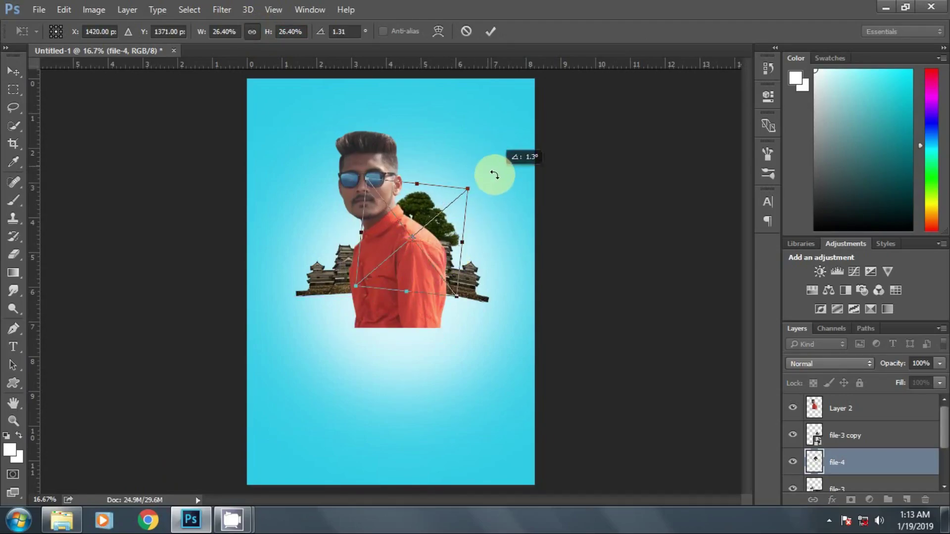
drag(442, 247, 438, 250)
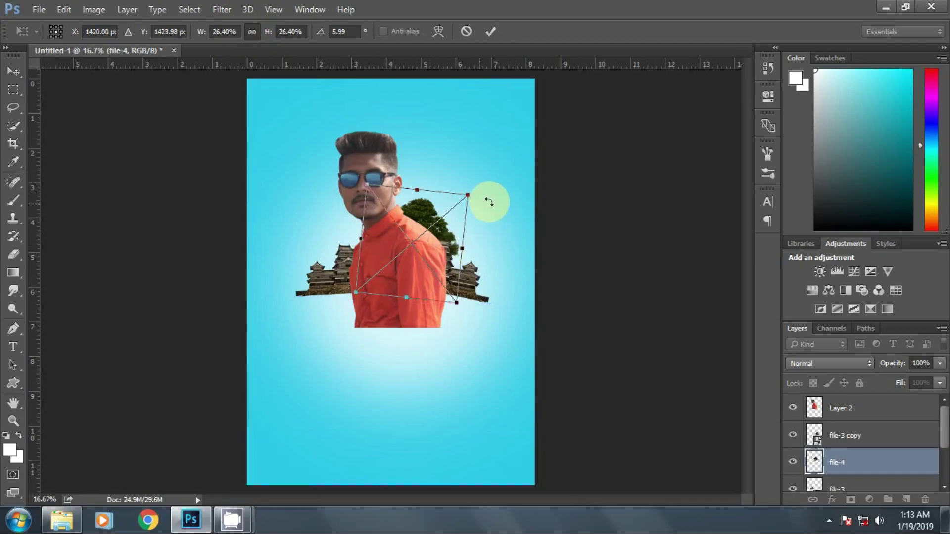
drag(487, 201, 478, 211)
drag(266, 34, 255, 28)
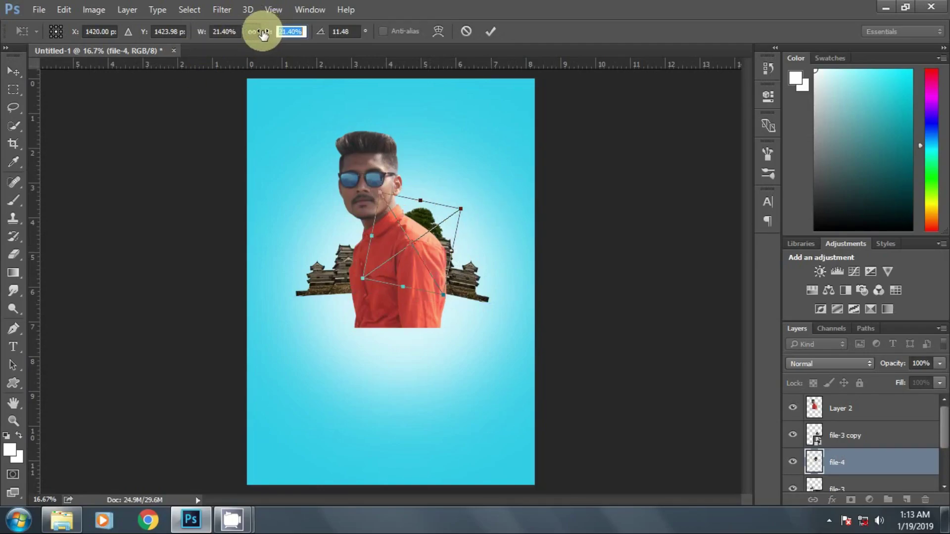
key(Return)
Bring a second file-4 tree into the poster, shrink it and roughly rotate it.
click(886, 8)
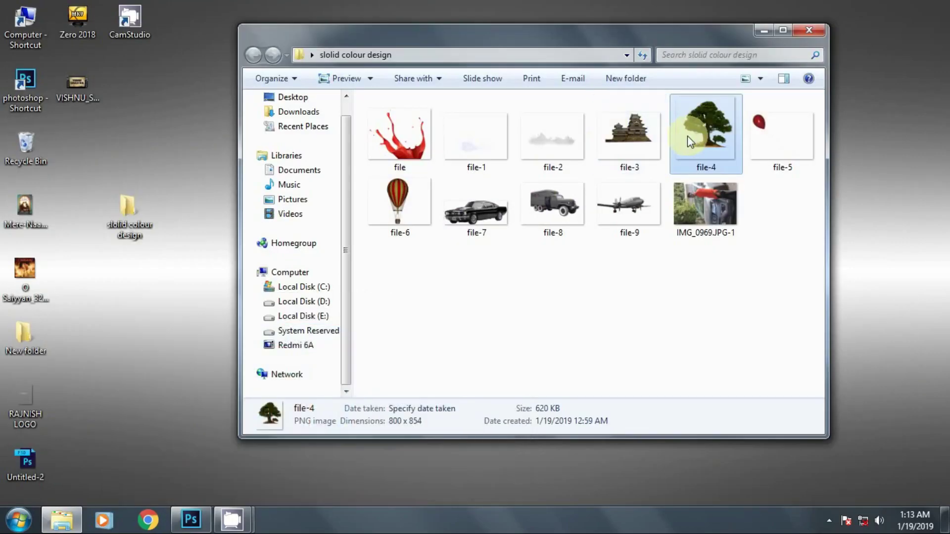
mouse_move(688, 135)
mouse_down()
mouse_move(205, 512)
mouse_move(406, 334)
mouse_up()
click(252, 31)
drag(267, 31, 240, 25)
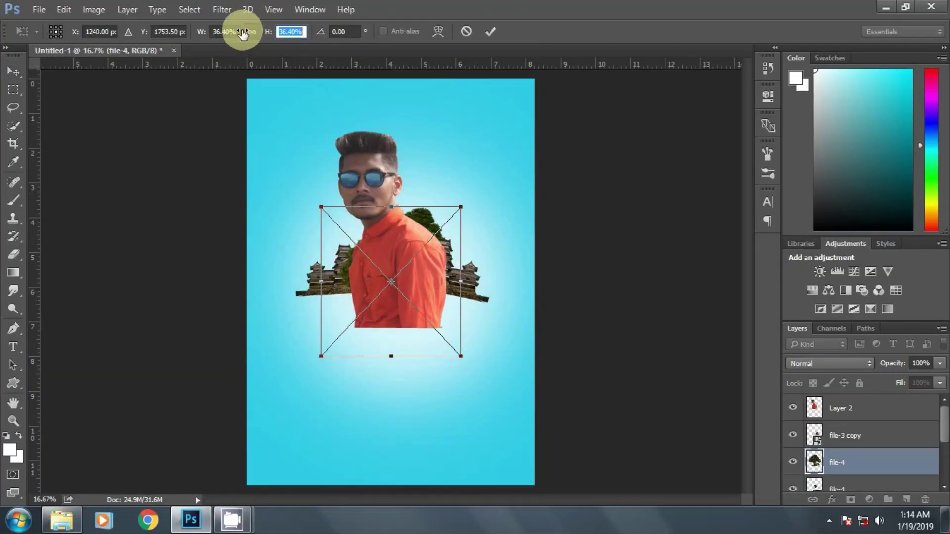
mouse_move(356, 233)
mouse_down()
mouse_move(328, 211)
mouse_move(424, 216)
mouse_up()
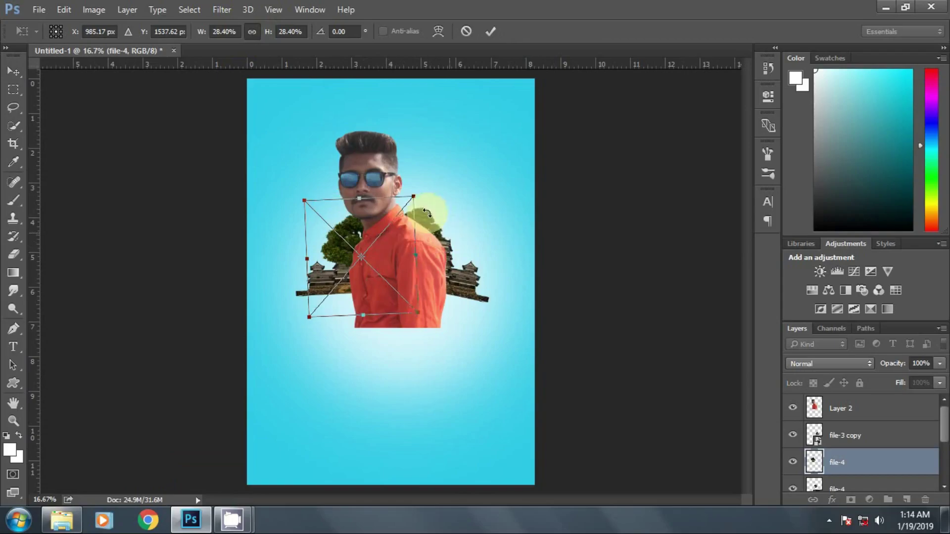
mouse_move(414, 272)
mouse_down()
mouse_move(411, 293)
mouse_move(399, 263)
mouse_up()
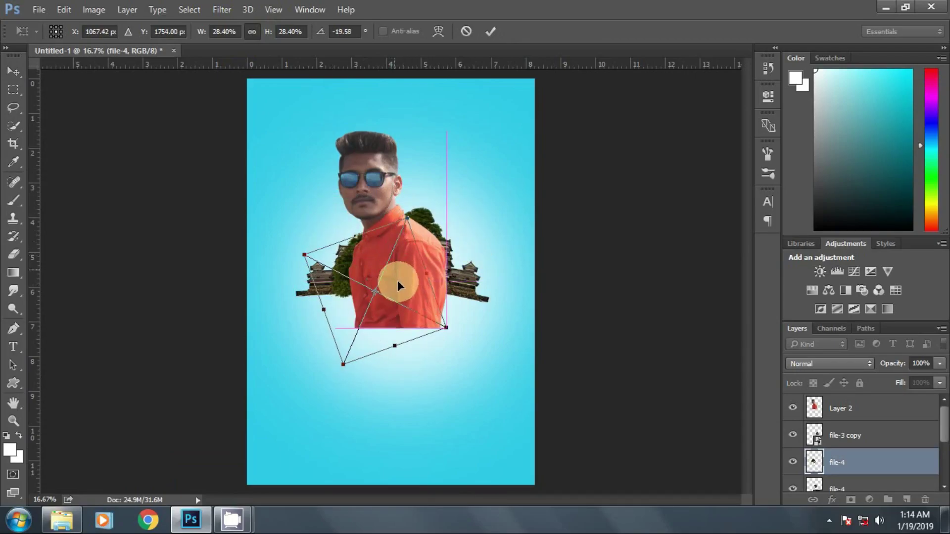
drag(442, 235, 463, 214)
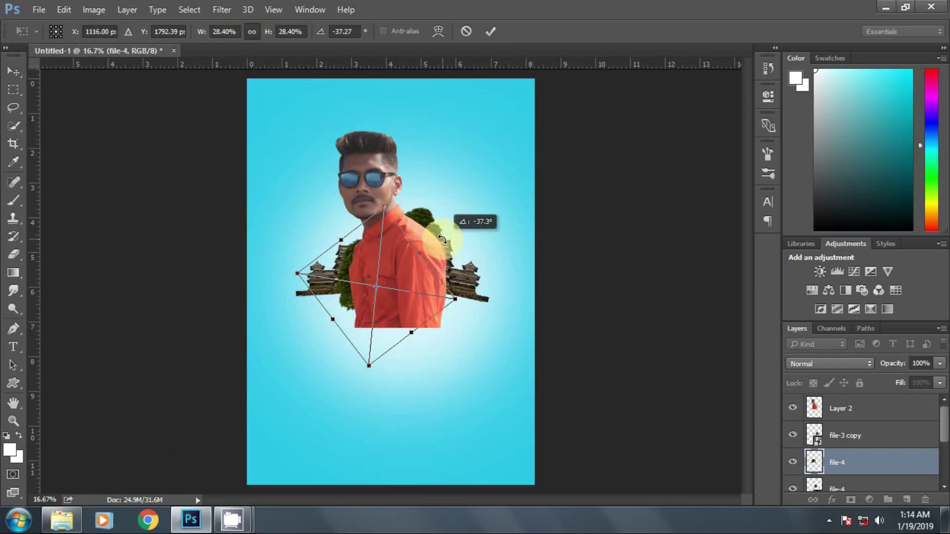
Scale the second tree to 26.40% and tilt it about -27° behind the left shoulder.
text(24.40)
key(Tab)
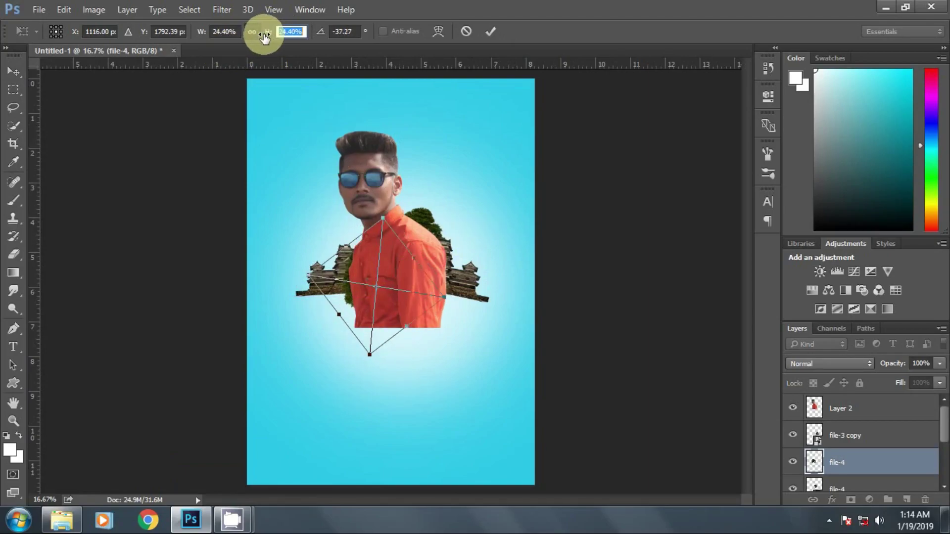
text(26.40)
drag(389, 186, 403, 187)
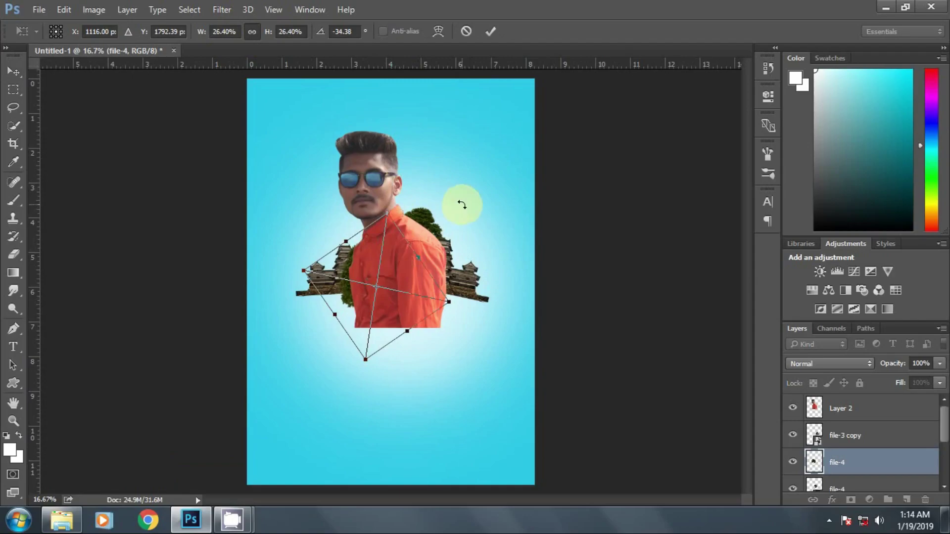
drag(461, 204, 463, 206)
drag(418, 257, 413, 265)
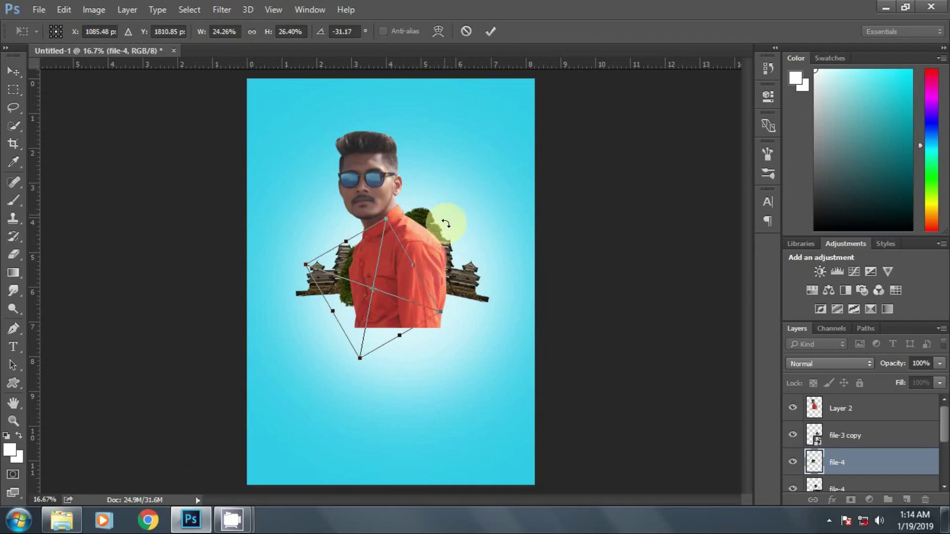
drag(445, 224, 450, 230)
drag(387, 266, 387, 272)
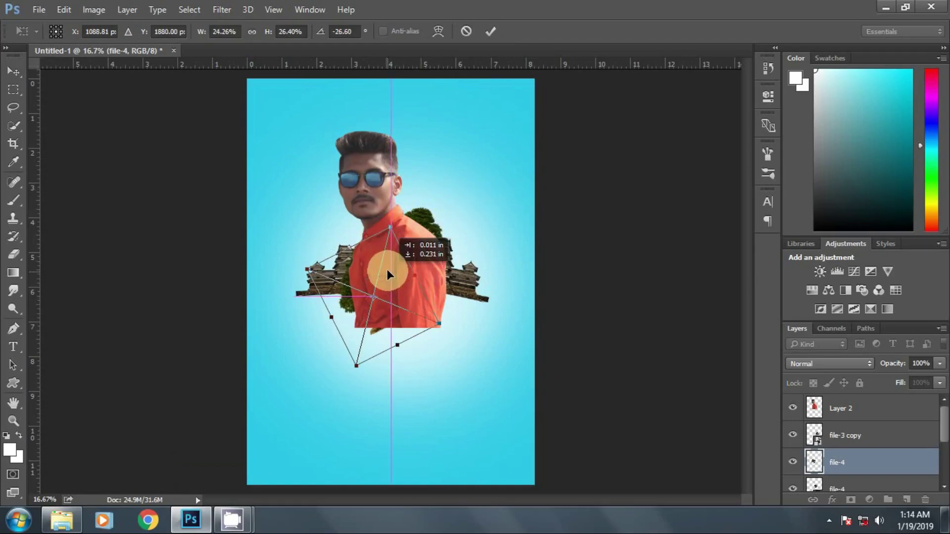
click(500, 31)
Add a layer mask to the tree and set a hard round brush at 71 px.
click(851, 500)
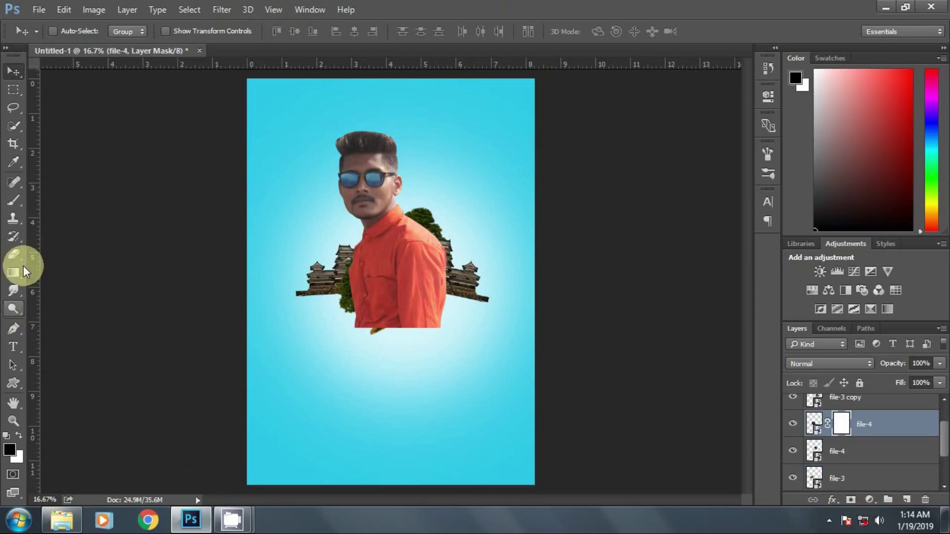
click(22, 204)
right_click(417, 343)
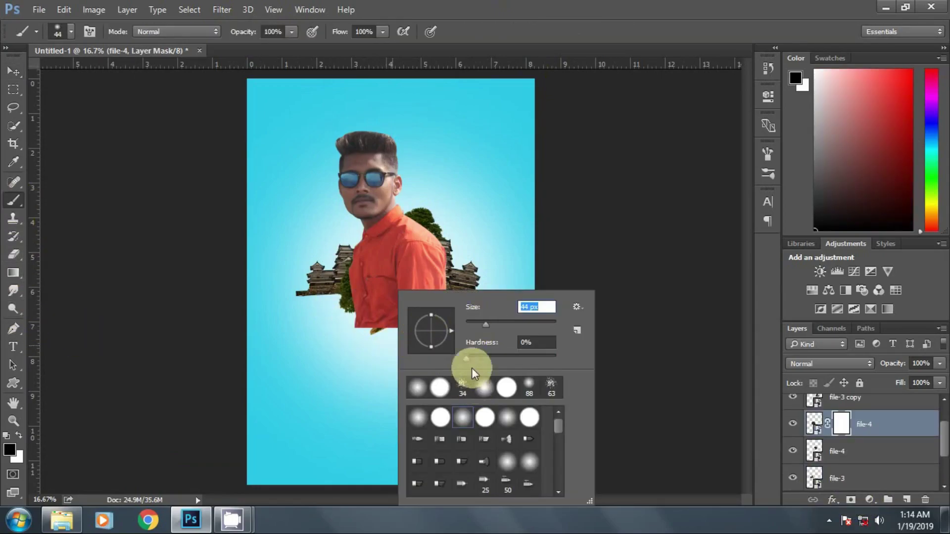
click(599, 331)
right_click(397, 318)
click(488, 308)
text(71)
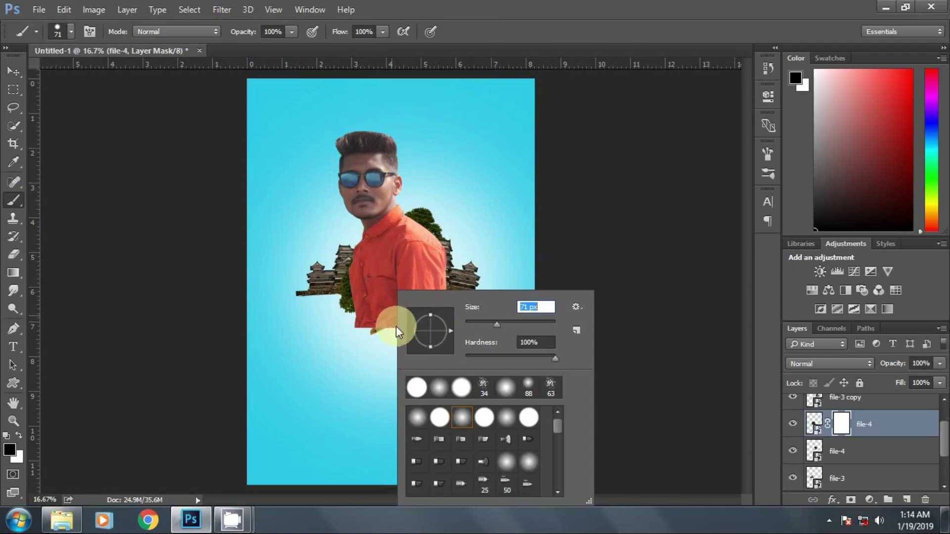
click(378, 338)
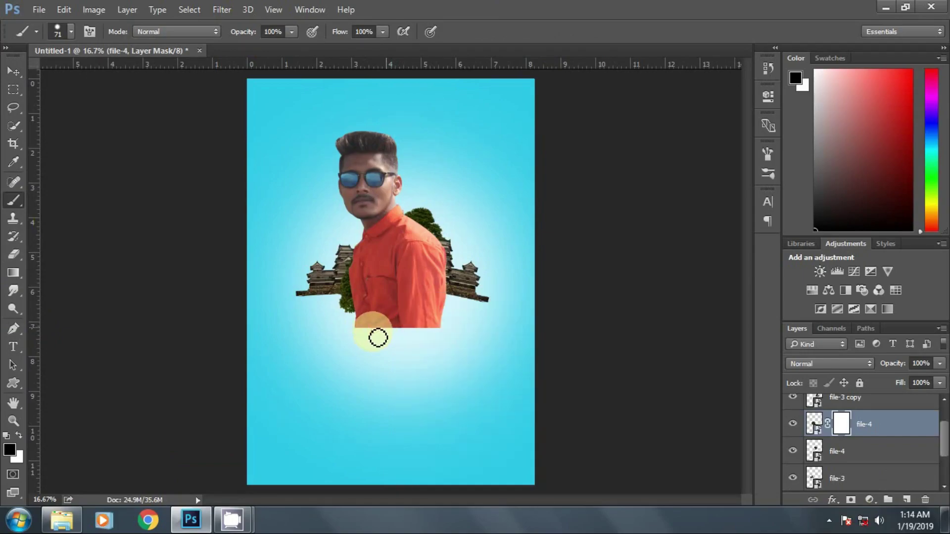
click(880, 9)
Drag the red paint splash into the poster, shrink it and flip it horizontally.
click(713, 131)
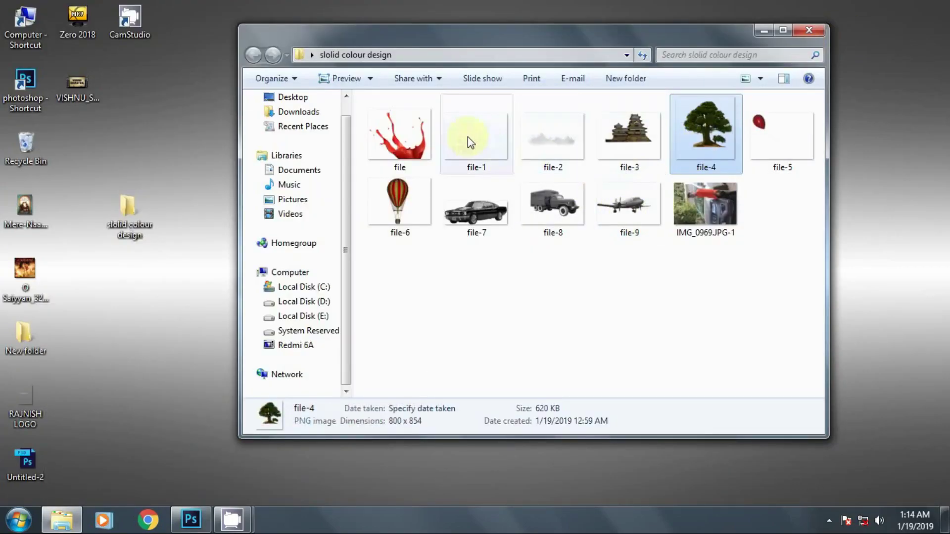
mouse_move(405, 141)
mouse_down()
mouse_move(195, 517)
mouse_move(408, 235)
mouse_up()
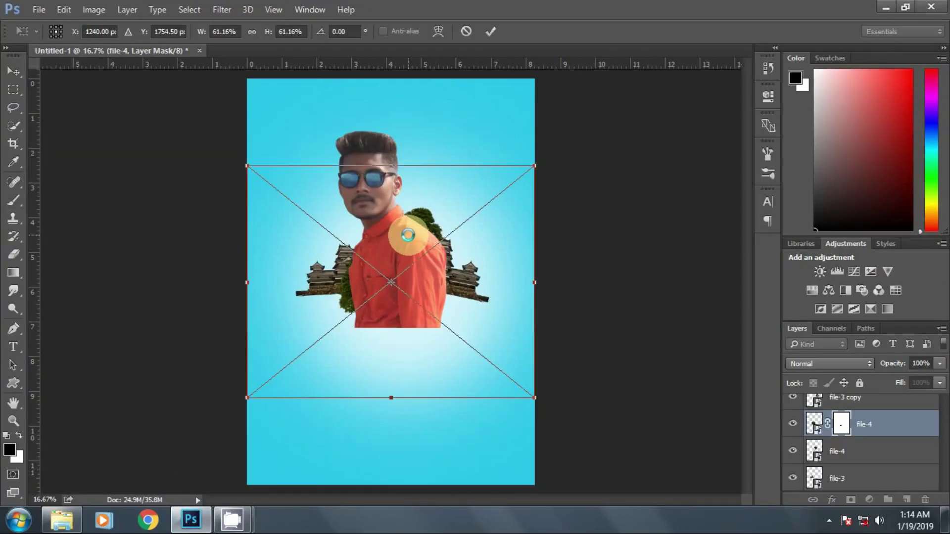
click(267, 33)
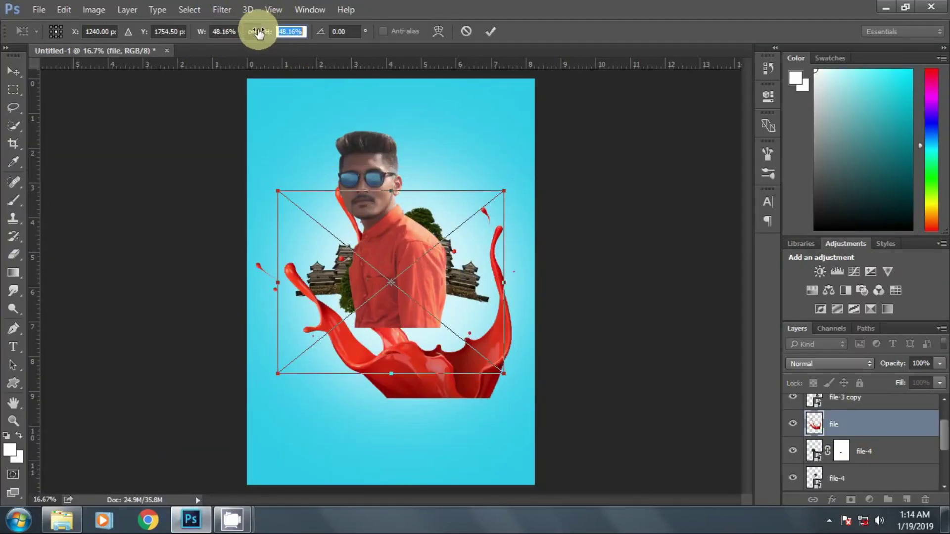
mouse_move(408, 228)
mouse_down()
mouse_move(453, 155)
mouse_move(426, 134)
mouse_up()
right_click(407, 140)
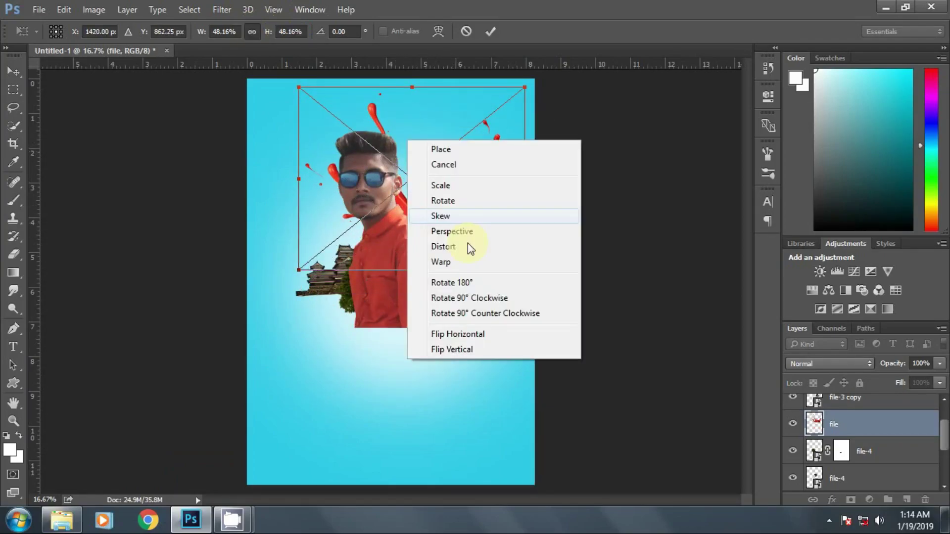
click(453, 334)
Scale the flipped splash to 36.16% and tilt it about -1° beside the man's head.
drag(448, 238, 488, 225)
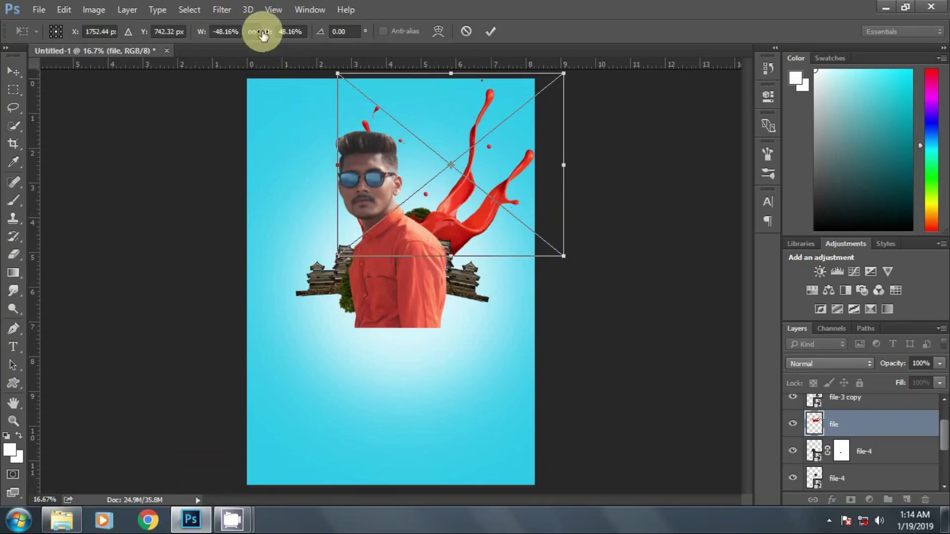
drag(268, 33, 254, 29)
drag(434, 186, 435, 207)
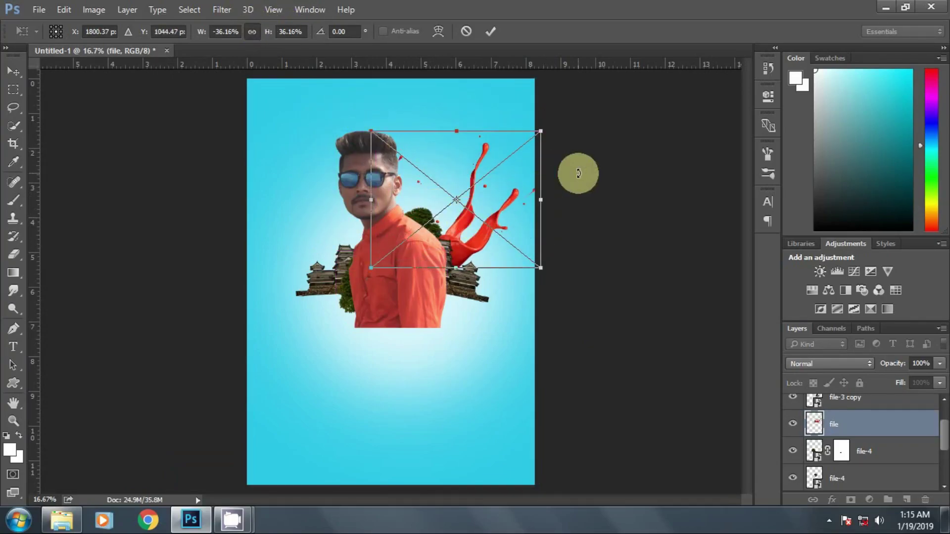
drag(577, 170, 575, 172)
drag(497, 194, 491, 195)
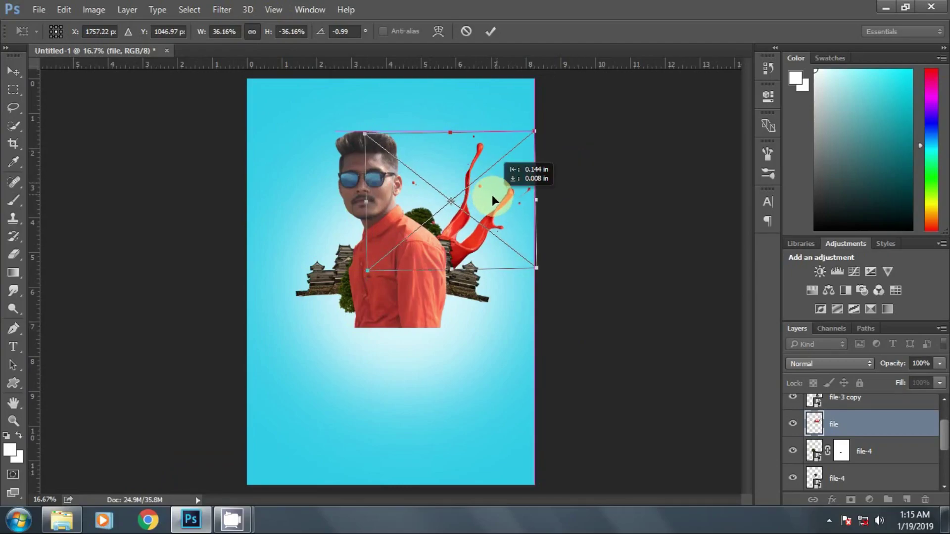
click(490, 31)
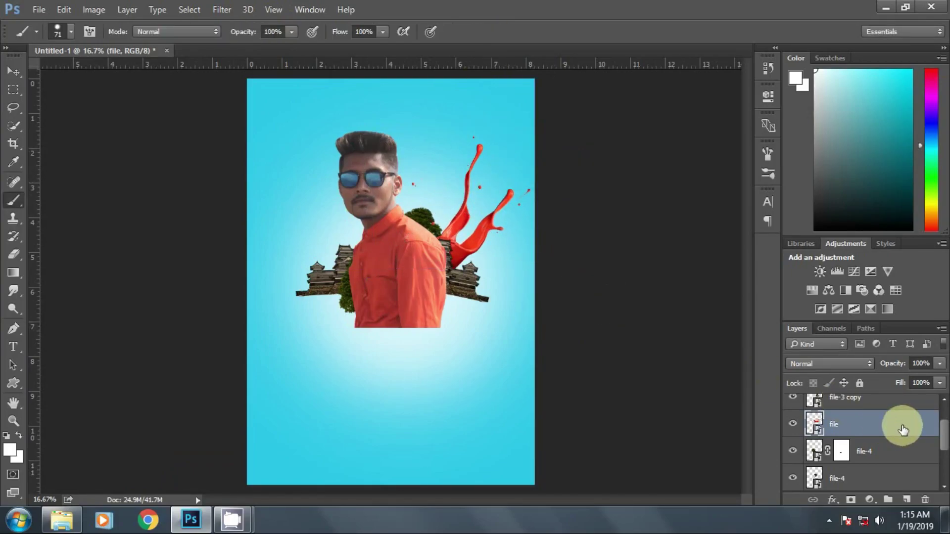
Duplicate the red splash layer and move the copy to the man's left.
drag(904, 430, 908, 501)
click(64, 10)
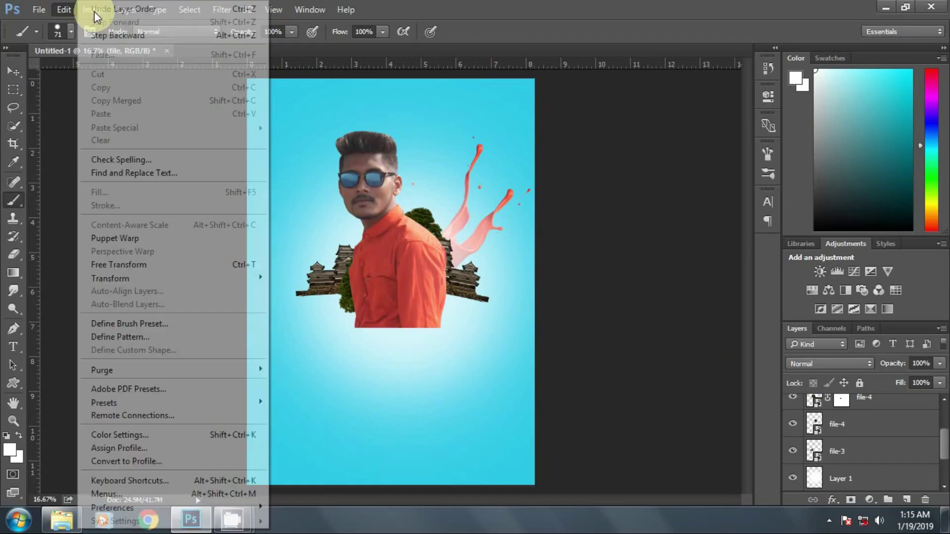
click(118, 34)
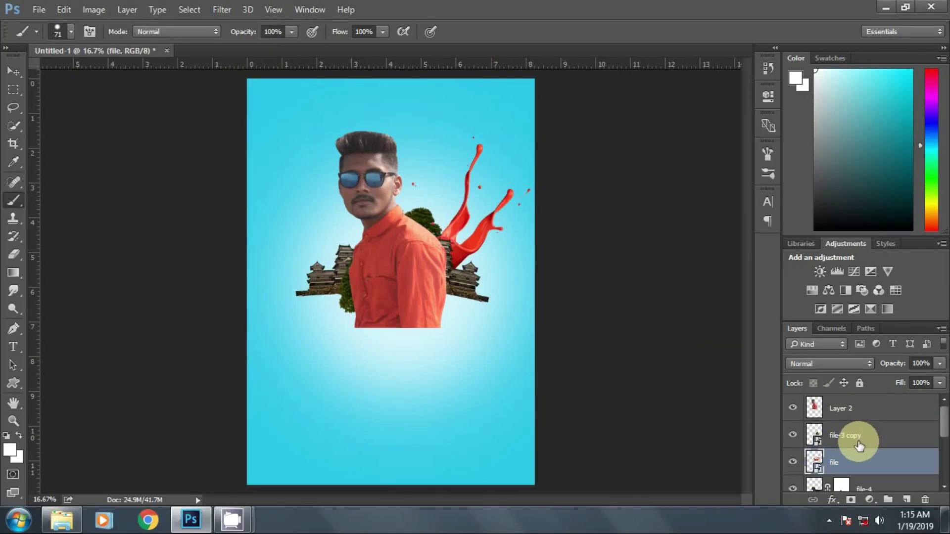
drag(859, 445, 907, 499)
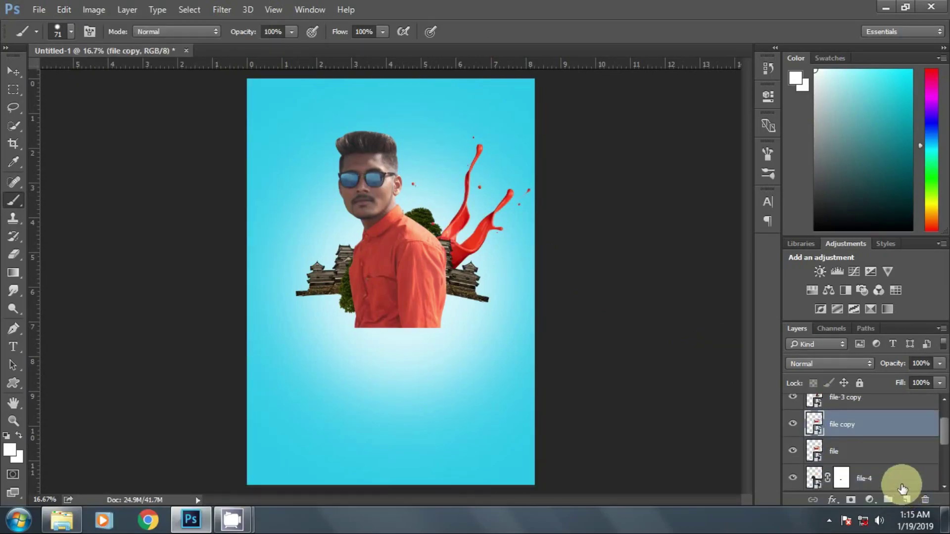
click(14, 72)
drag(340, 212, 352, 238)
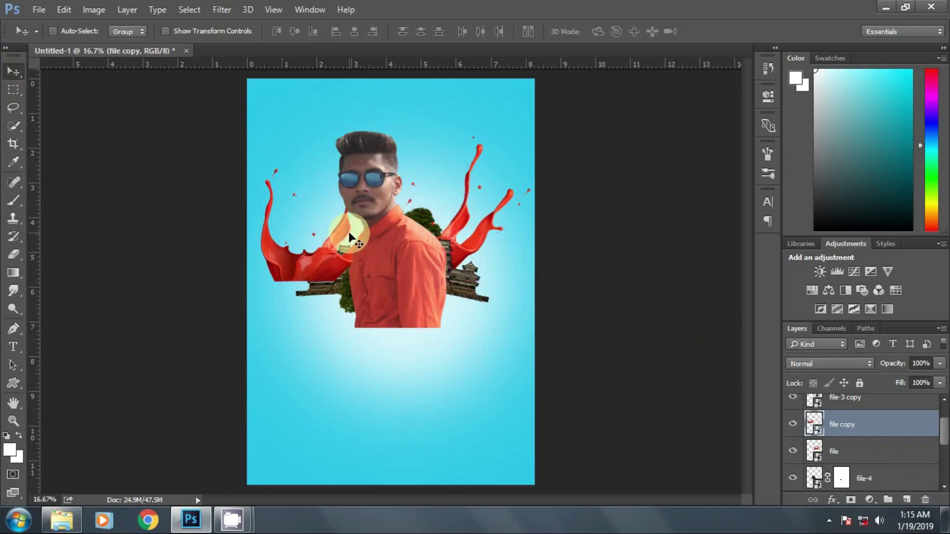
Flip the splash copy vertically, scale it to 26.16% and tilt it about -3°.
click(64, 9)
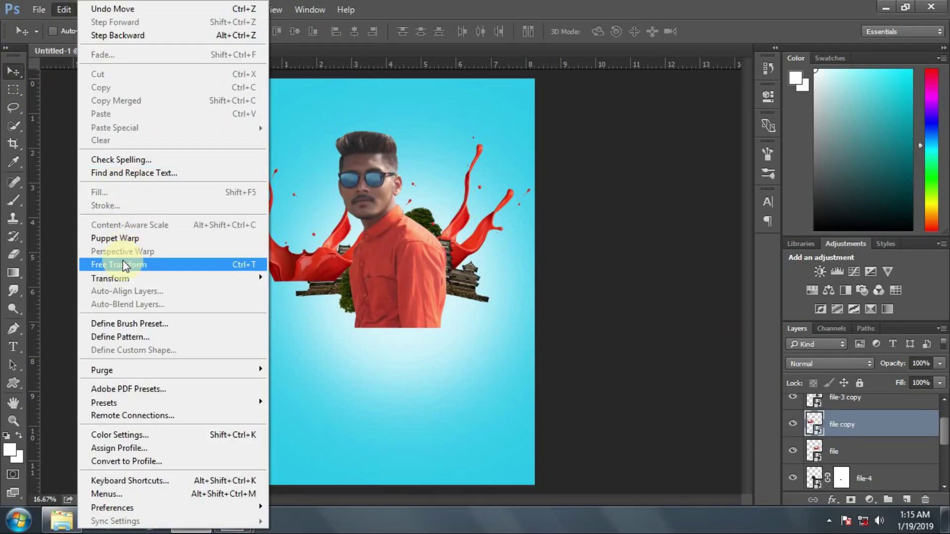
click(123, 261)
right_click(387, 211)
click(429, 419)
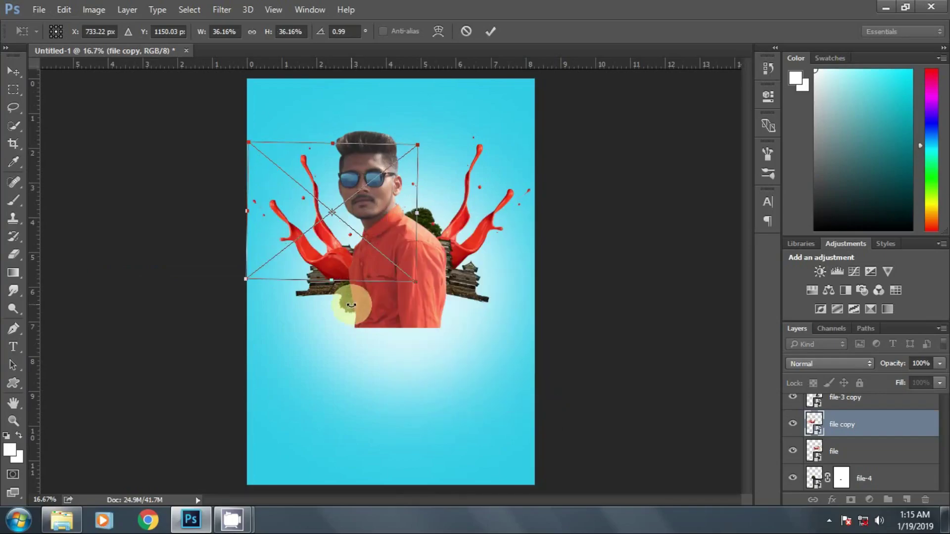
drag(339, 240, 340, 278)
drag(503, 258, 502, 254)
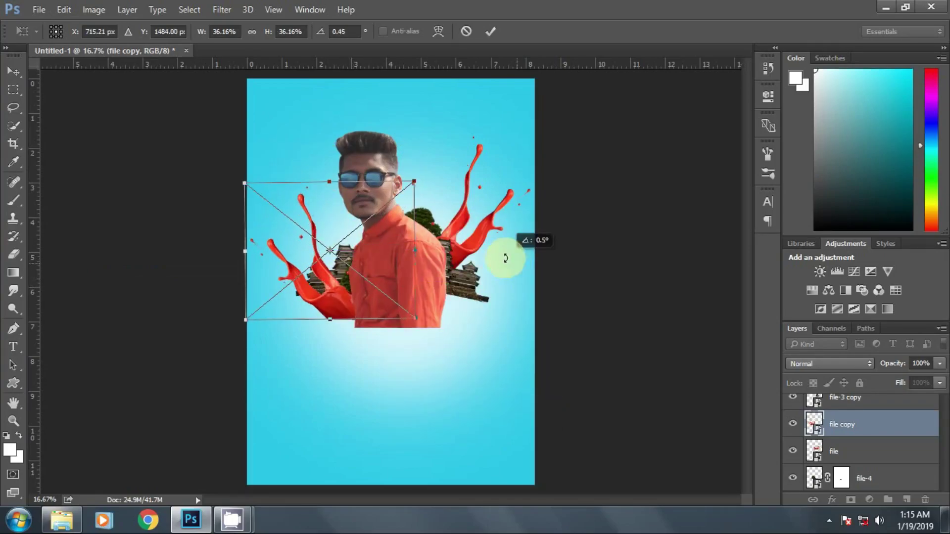
drag(262, 30, 240, 27)
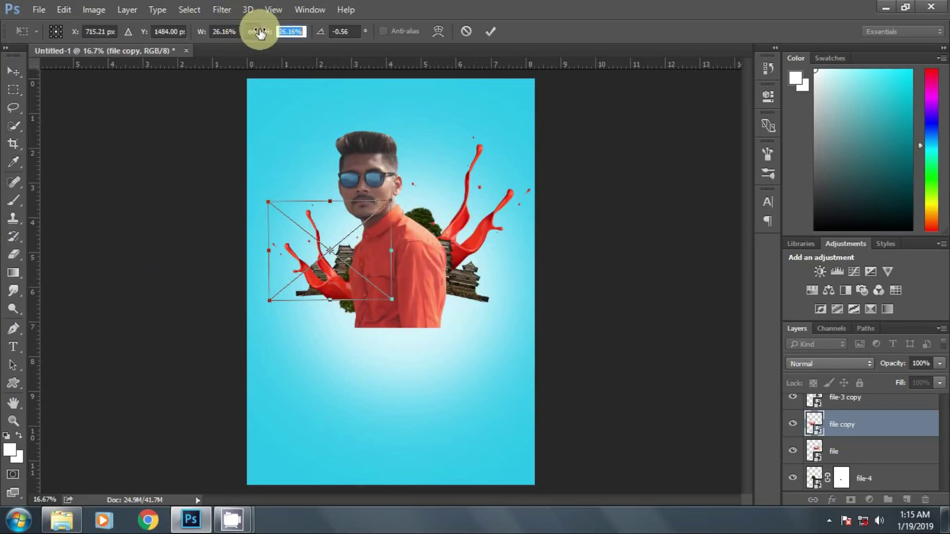
drag(347, 257, 351, 271)
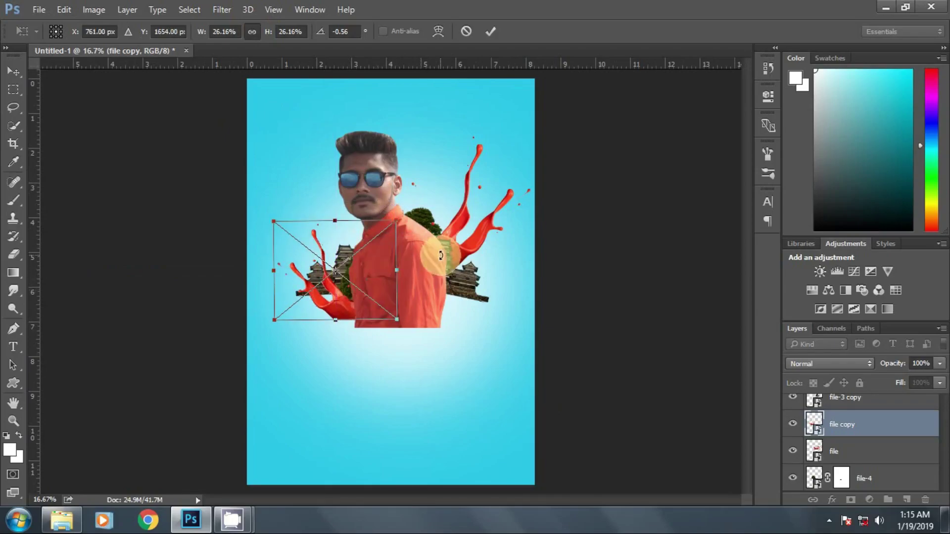
drag(435, 267, 433, 247)
click(490, 32)
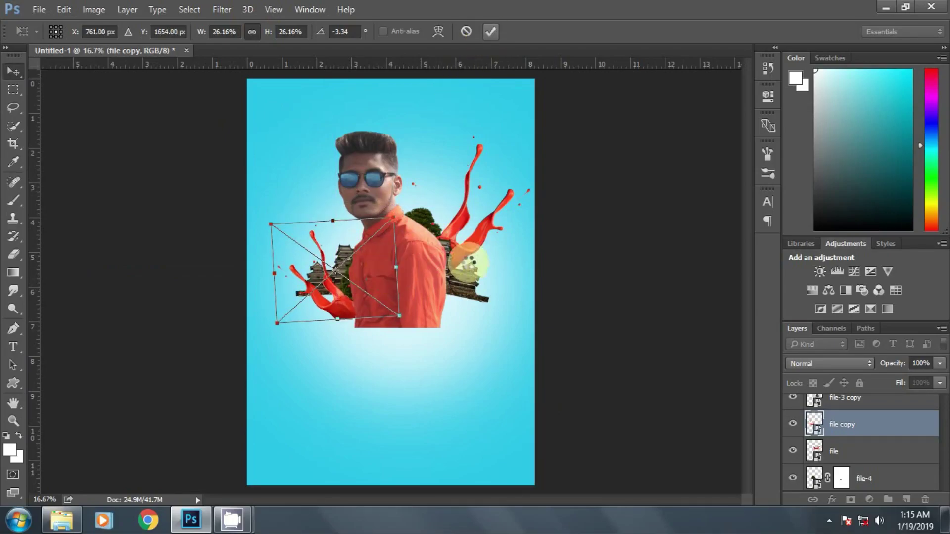
Use Hue/Saturation to shift the left splash copy's hue by +26, making it orange.
click(94, 11)
click(388, 118)
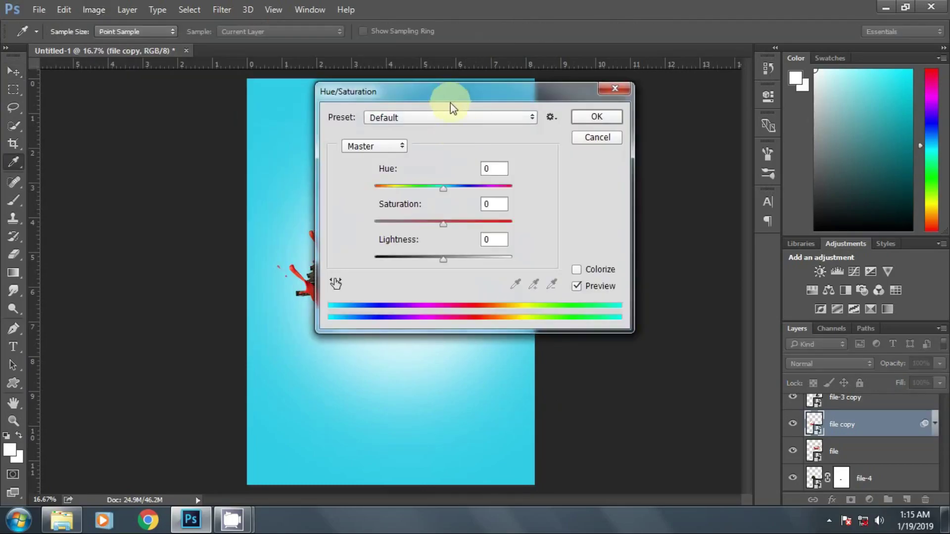
drag(450, 102, 623, 77)
mouse_move(616, 162)
mouse_down()
mouse_move(577, 163)
mouse_move(633, 177)
mouse_up()
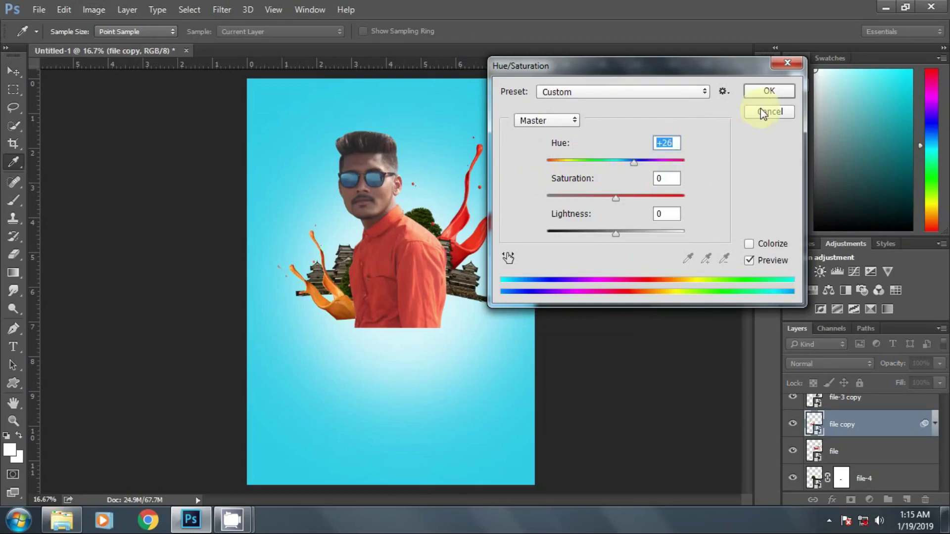
click(767, 94)
click(886, 7)
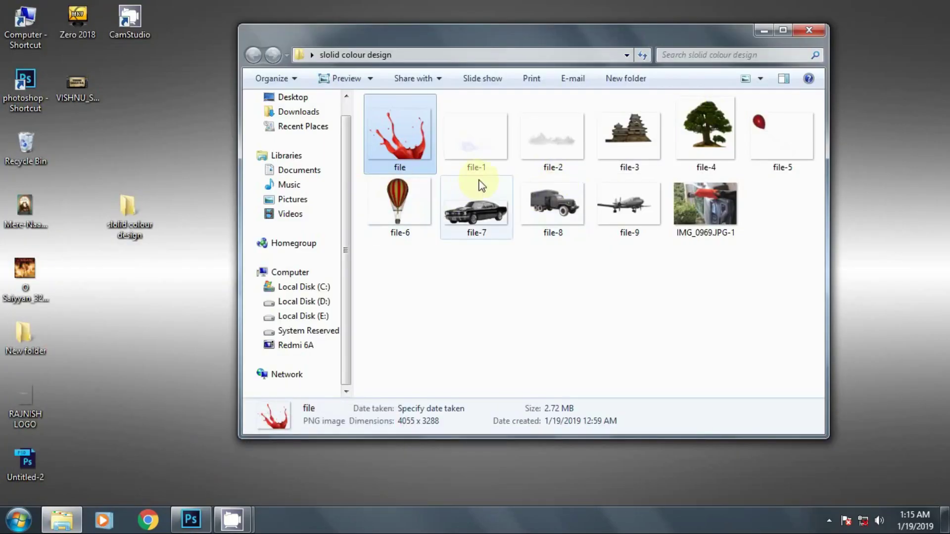
Place the file-6 hot-air balloon below the orange splash, scaled to about 21%.
mouse_move(398, 203)
mouse_down()
mouse_move(248, 451)
mouse_move(348, 344)
mouse_up()
drag(266, 33, 250, 25)
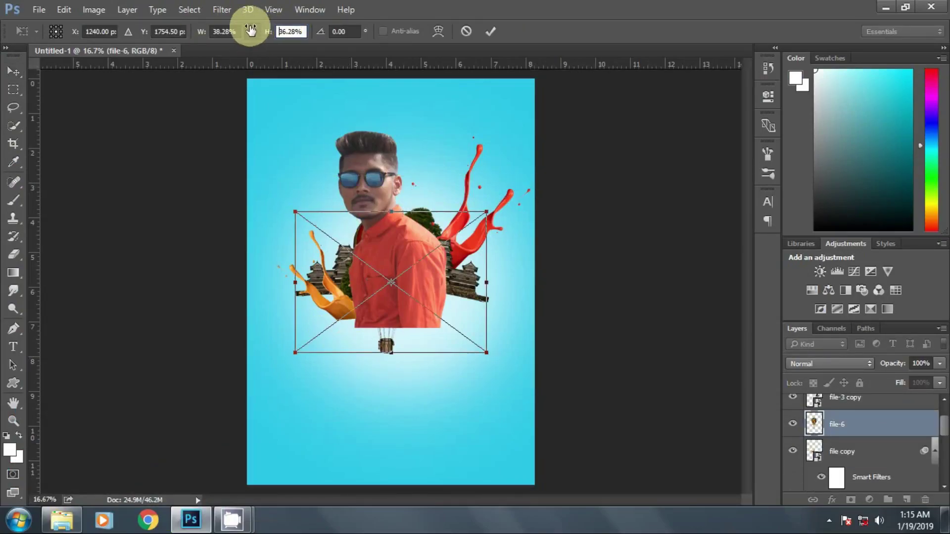
drag(424, 297, 350, 319)
drag(266, 34, 250, 30)
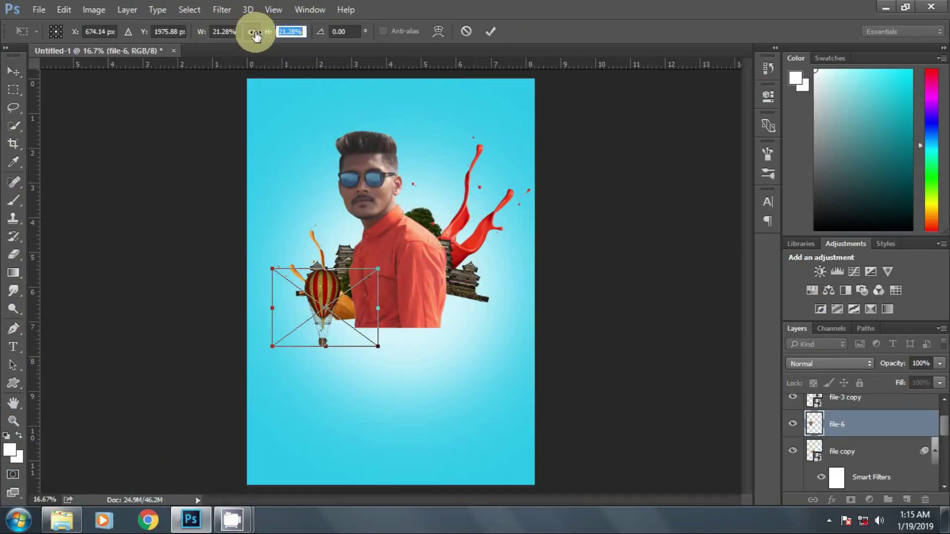
drag(350, 341, 356, 364)
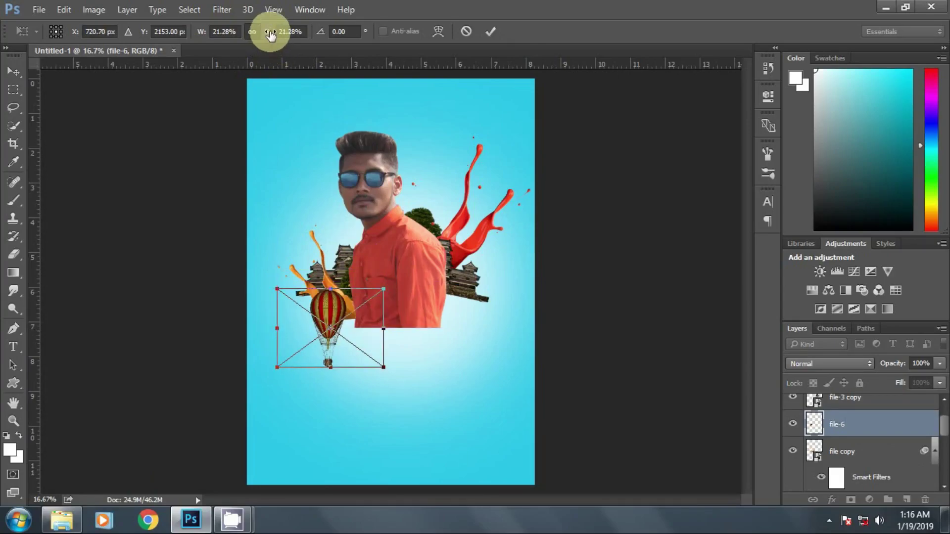
drag(270, 34, 259, 30)
click(491, 31)
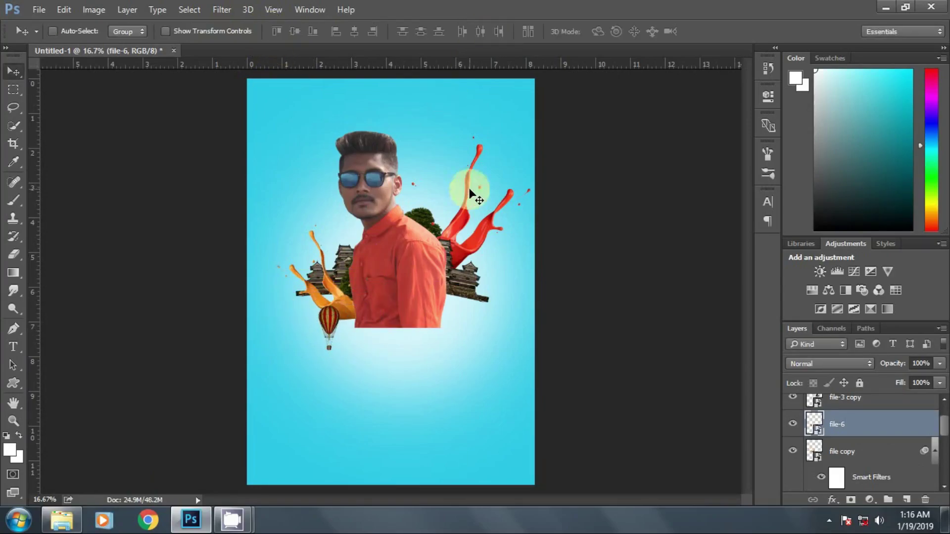
click(885, 7)
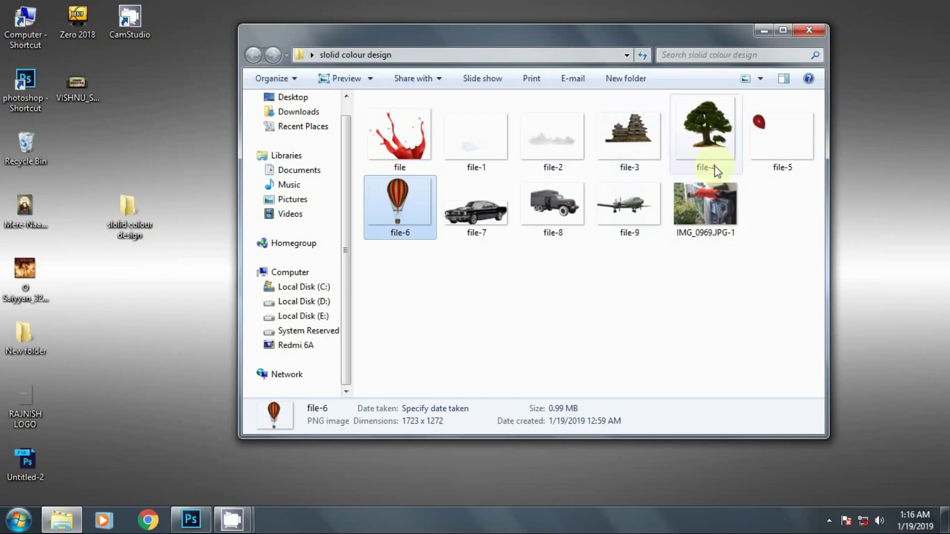
Place the file-2 white mist image, move its layer to the top, and shift it down.
drag(541, 150, 419, 331)
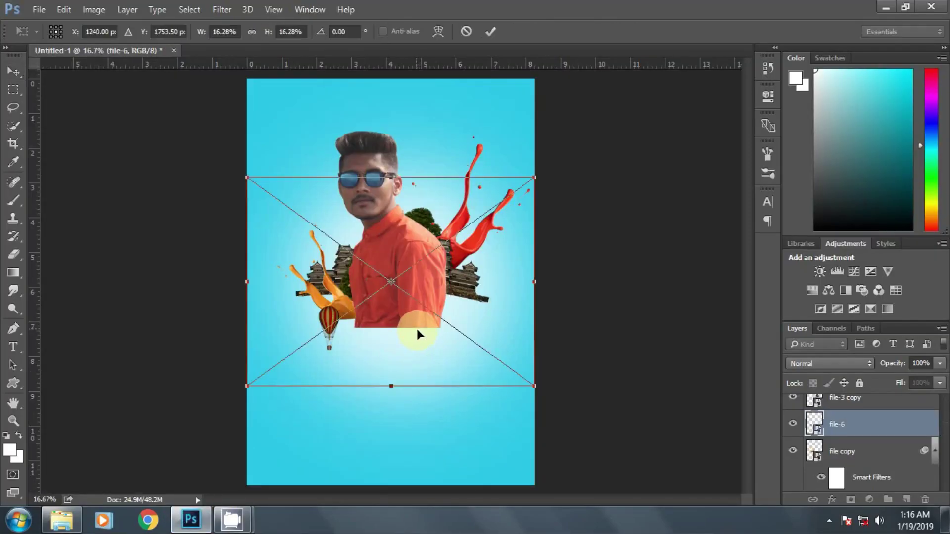
mouse_move(418, 344)
mouse_down()
mouse_move(429, 362)
mouse_move(462, 369)
mouse_up()
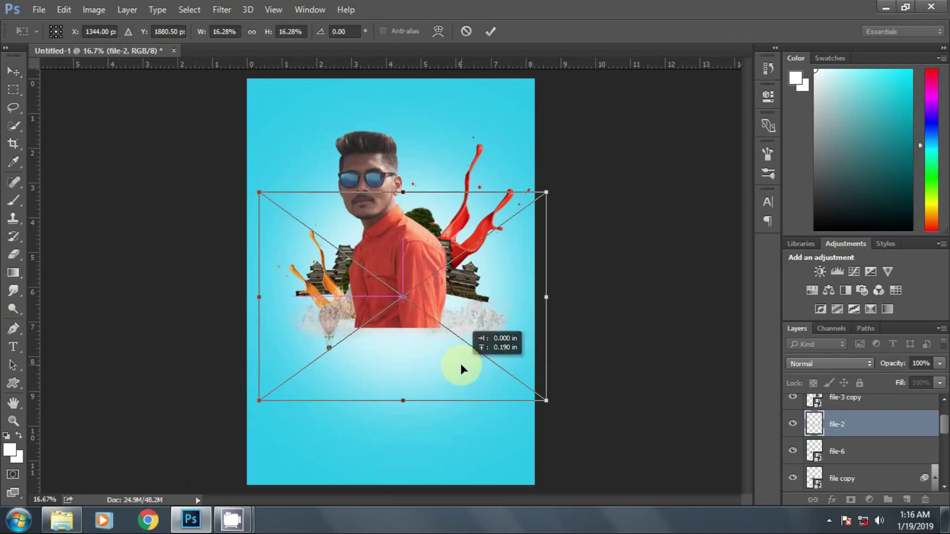
mouse_move(548, 399)
mouse_down()
mouse_move(562, 416)
mouse_move(504, 363)
mouse_up()
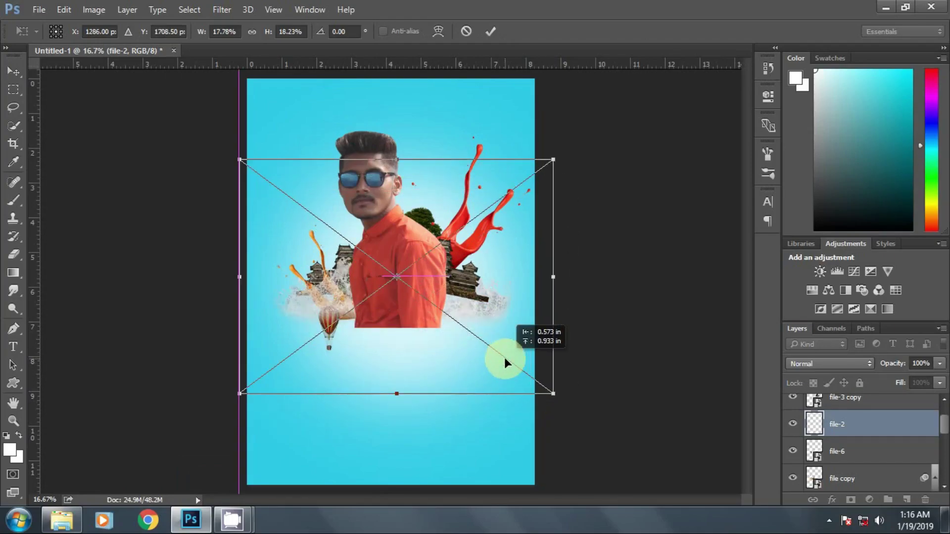
click(491, 31)
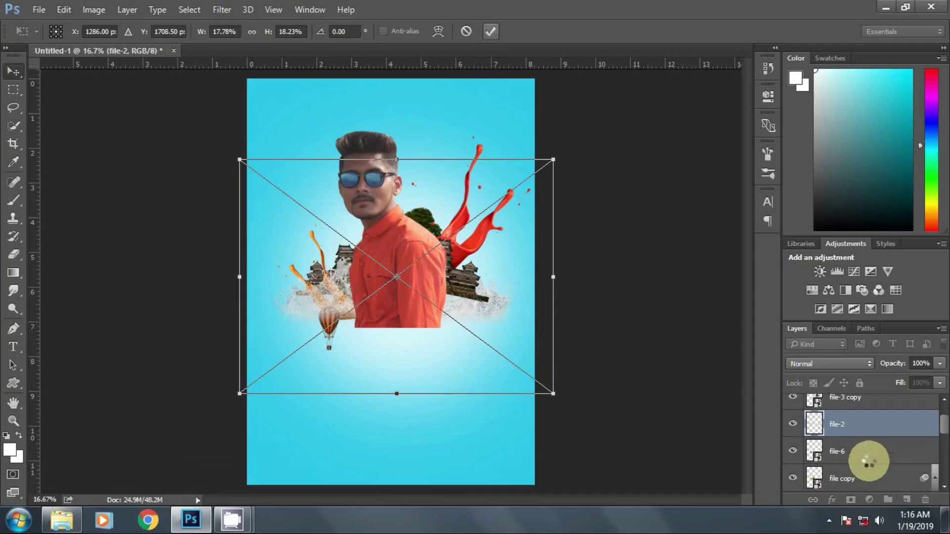
drag(870, 458, 859, 401)
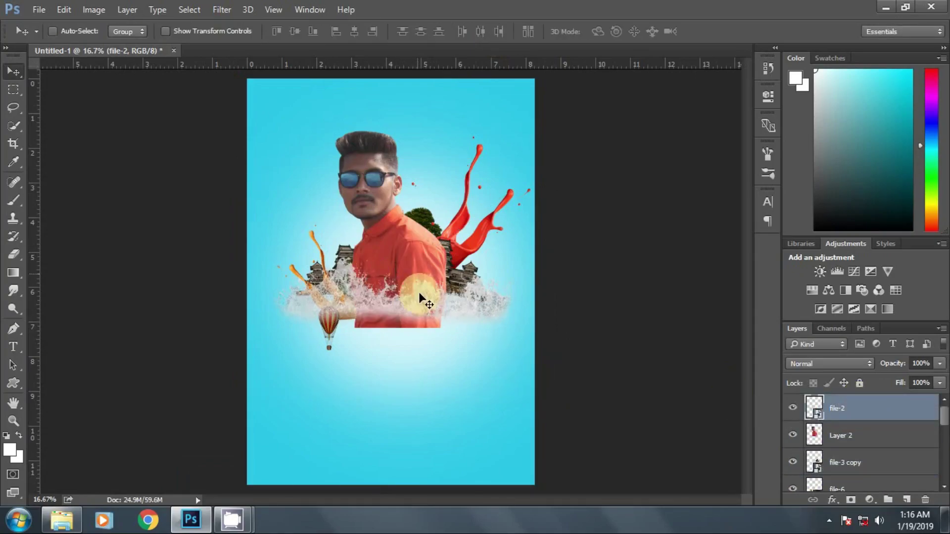
drag(418, 292, 495, 322)
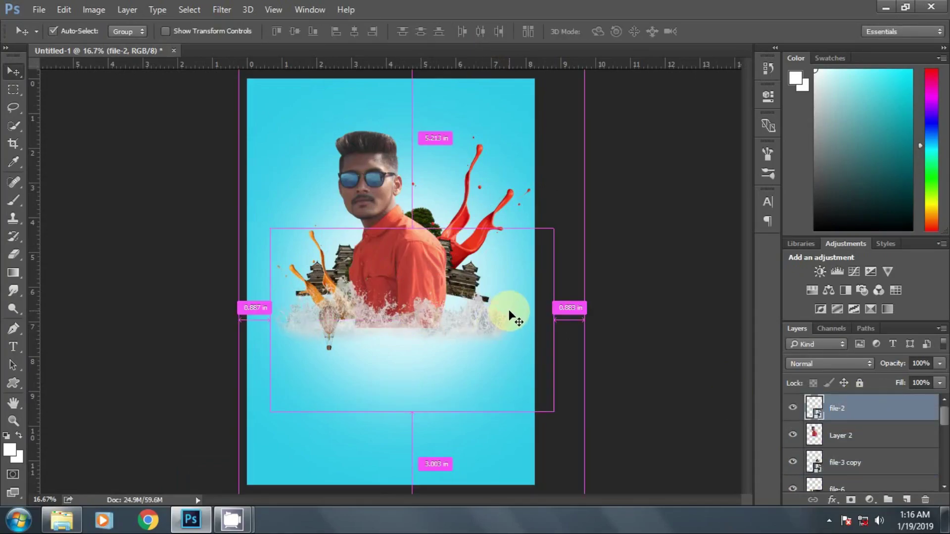
Transform the mist to 15.77% proportionally, tilted about -2°, across the man's lower chest.
click(64, 10)
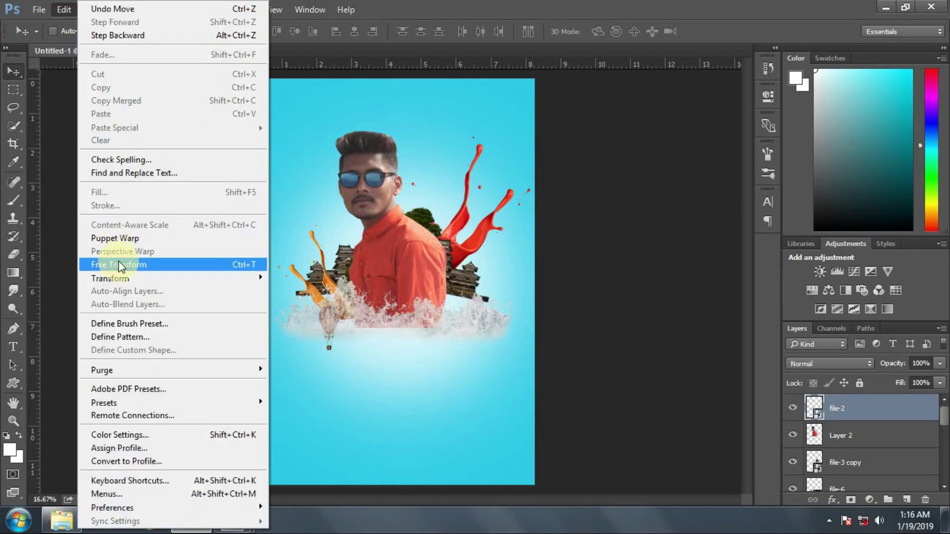
click(119, 265)
drag(601, 230, 596, 215)
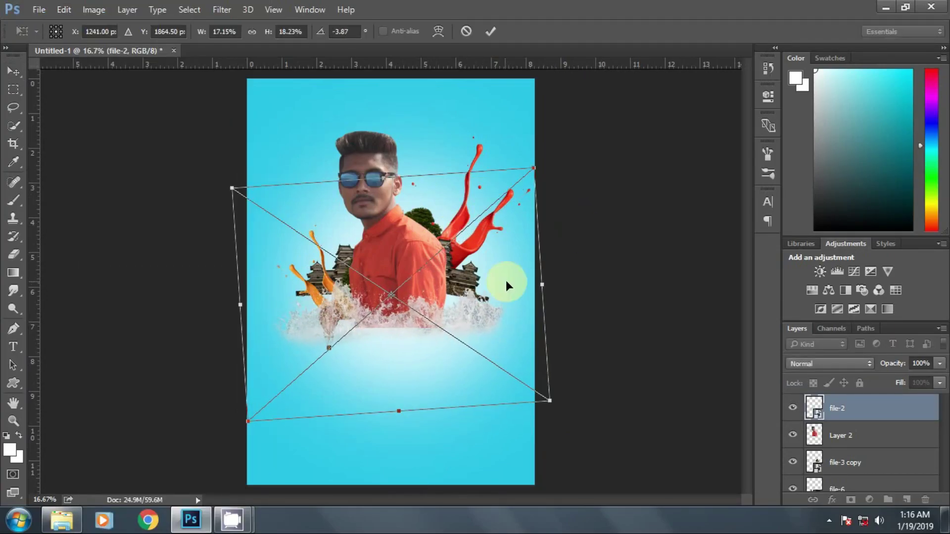
drag(541, 393, 530, 354)
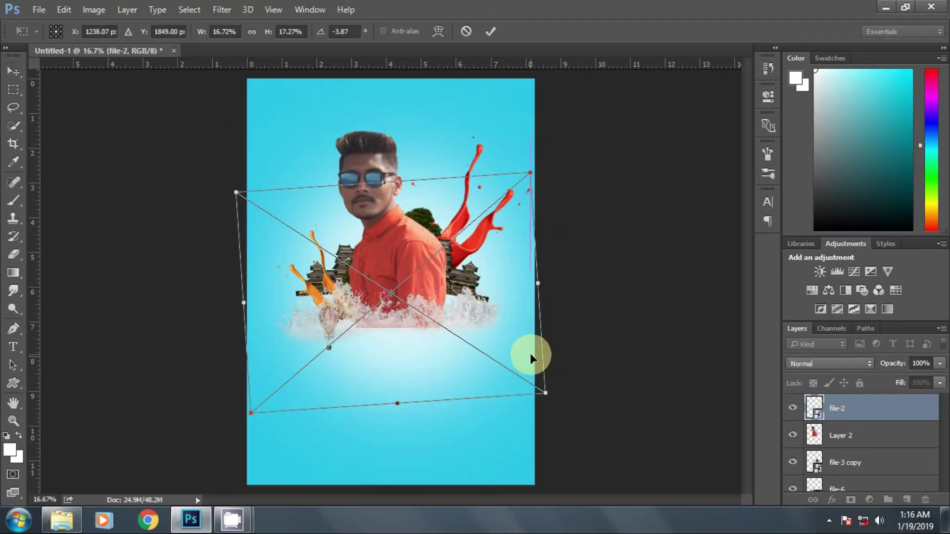
mouse_move(548, 392)
mouse_down()
mouse_move(518, 367)
mouse_move(521, 331)
mouse_up()
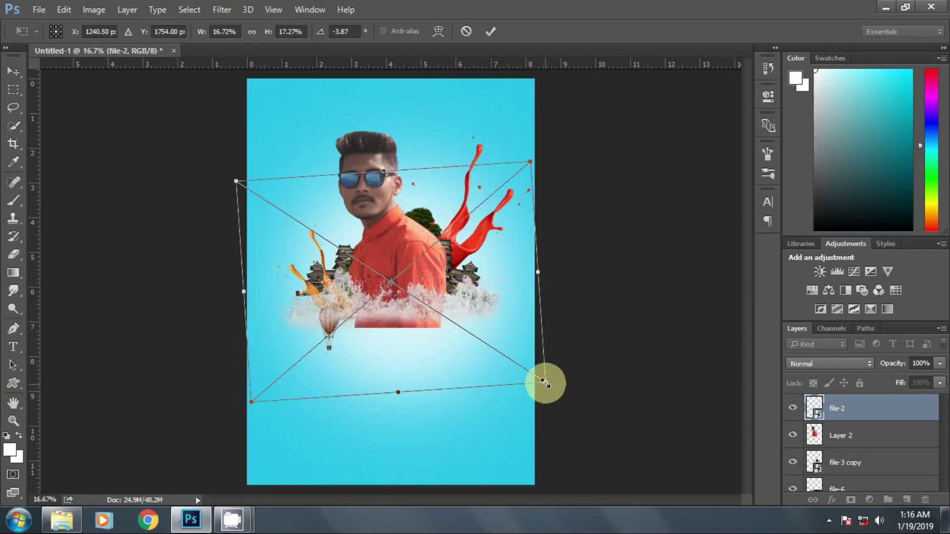
drag(545, 381, 560, 404)
drag(528, 353, 512, 355)
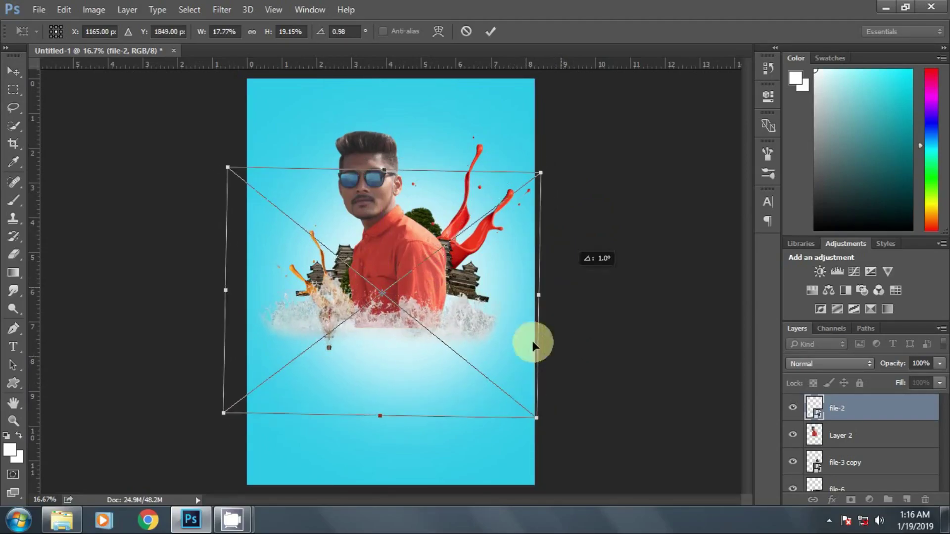
click(259, 32)
text(15.77)
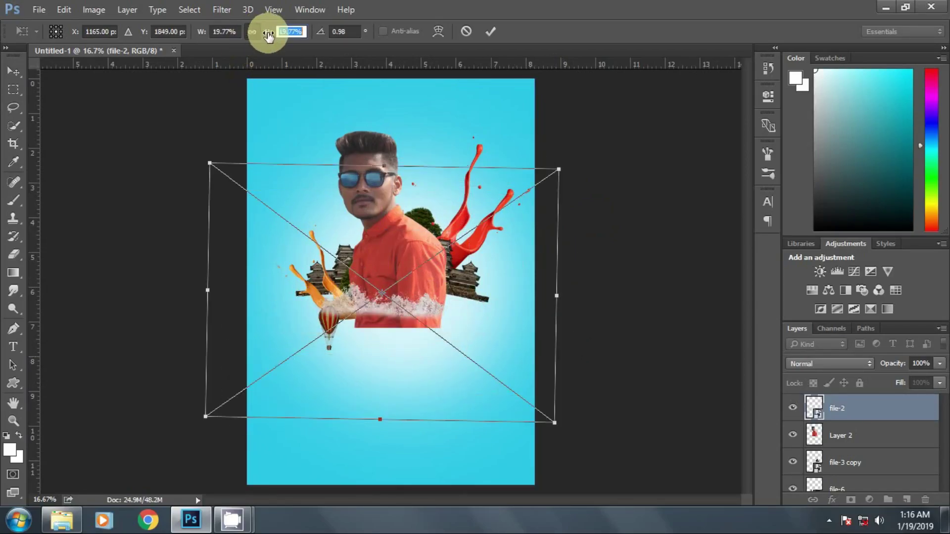
drag(488, 297, 490, 303)
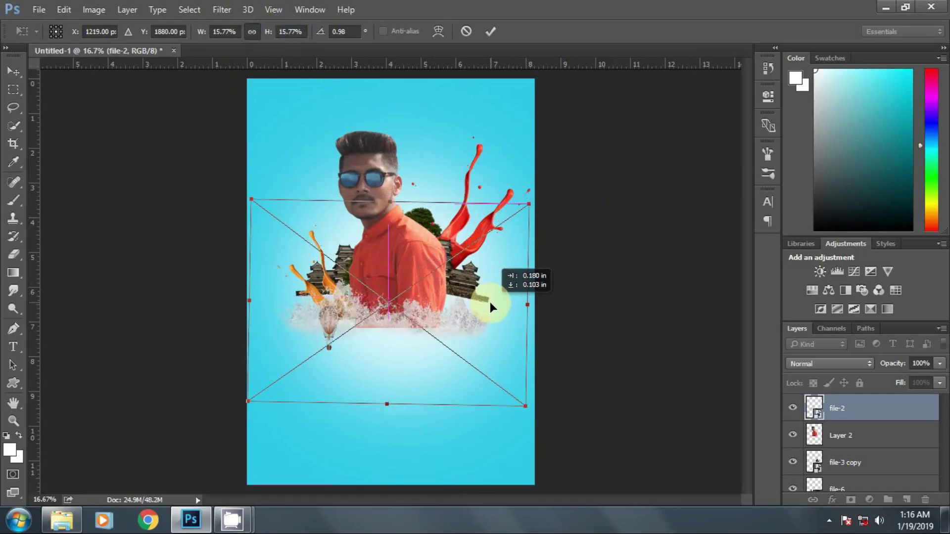
drag(558, 307, 557, 297)
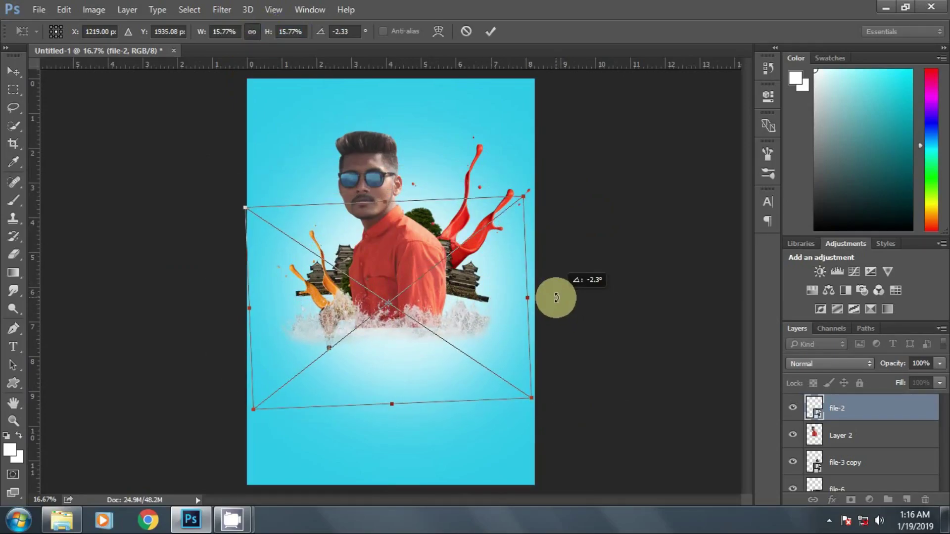
Commit the mist transform and browse the Layers panel, selecting the file-4 tree layers.
click(496, 37)
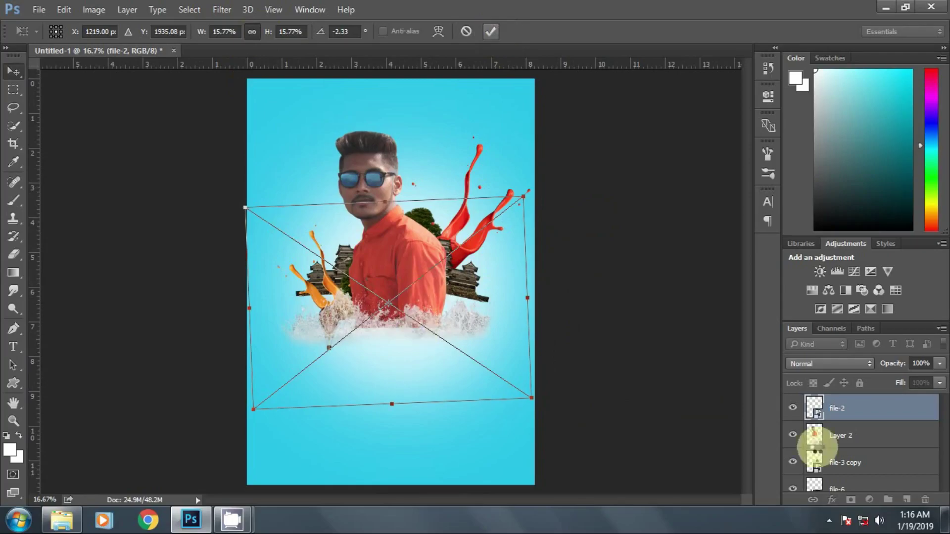
scroll(818, 448, down, 2)
scroll(852, 408, up, 2)
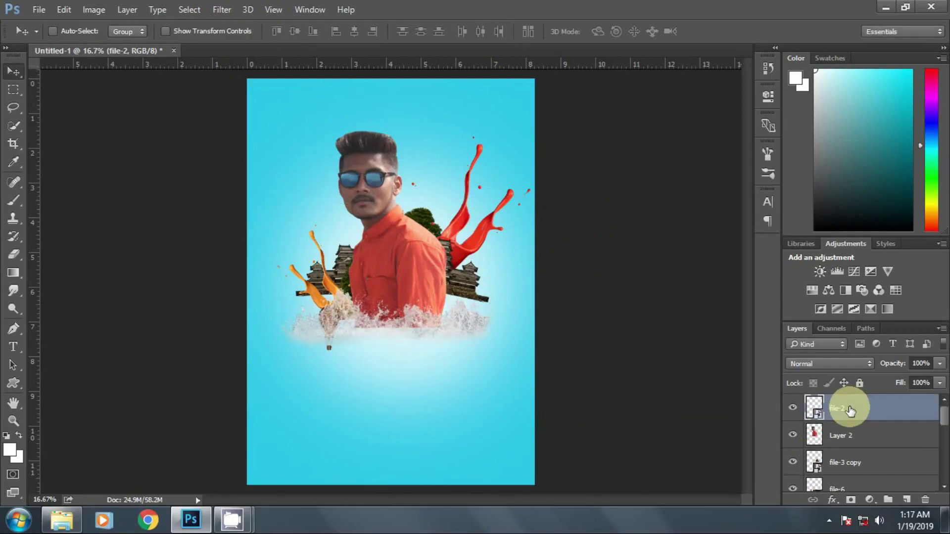
scroll(859, 437, down, 3)
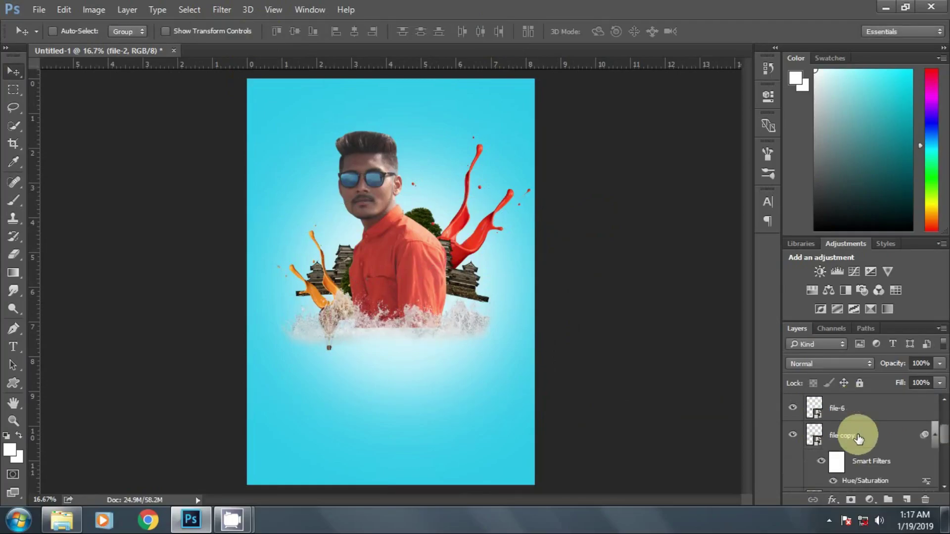
scroll(859, 439, down, 1)
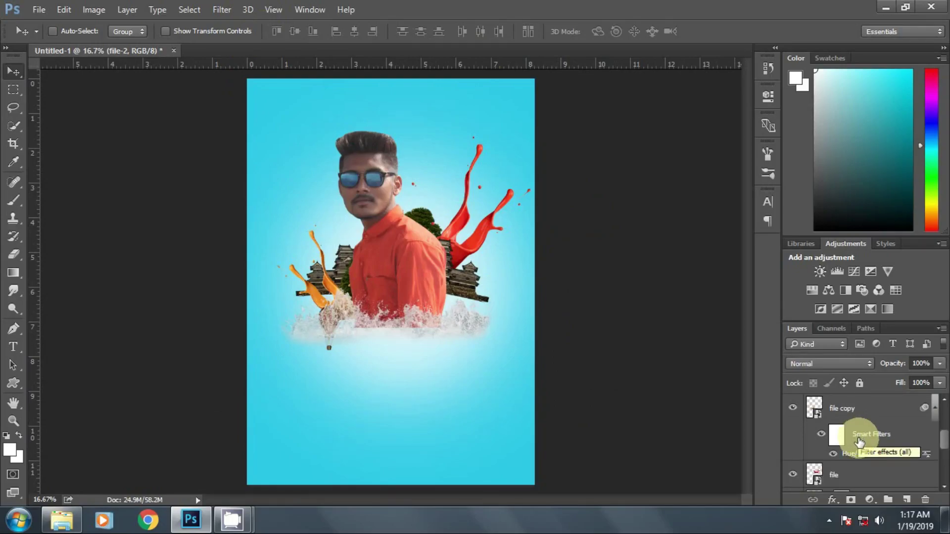
scroll(859, 442, down, 1)
scroll(860, 430, down, 1)
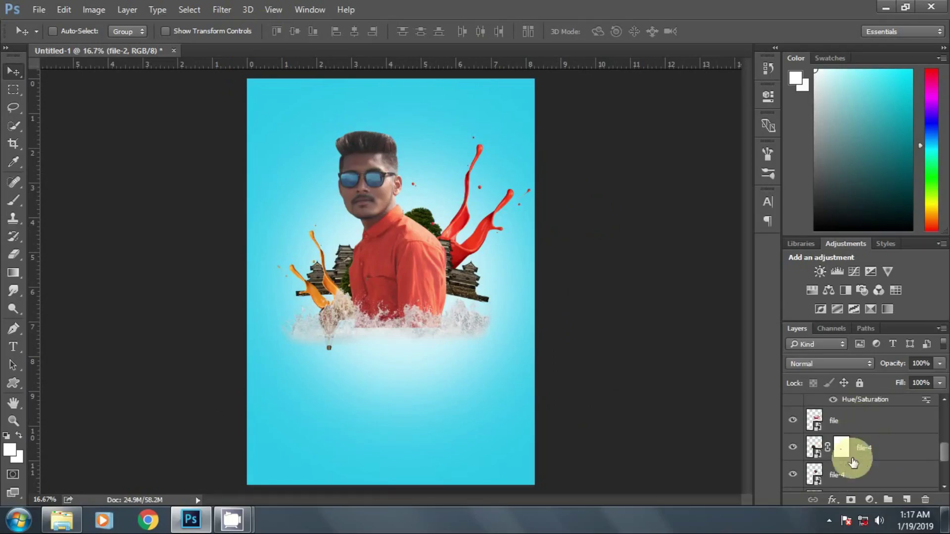
click(805, 477)
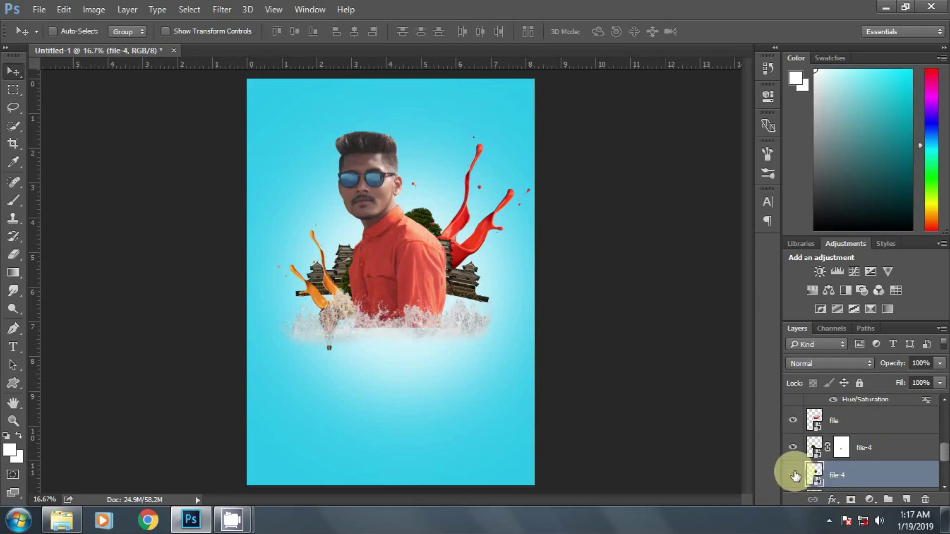
scroll(831, 468, down, 1)
scroll(831, 478, down, 1)
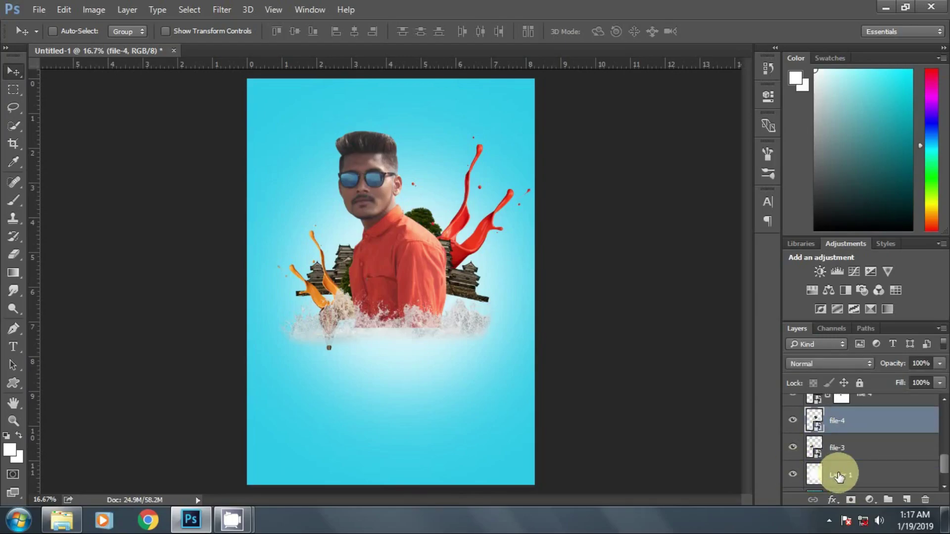
scroll(849, 448, up, 1)
click(800, 423)
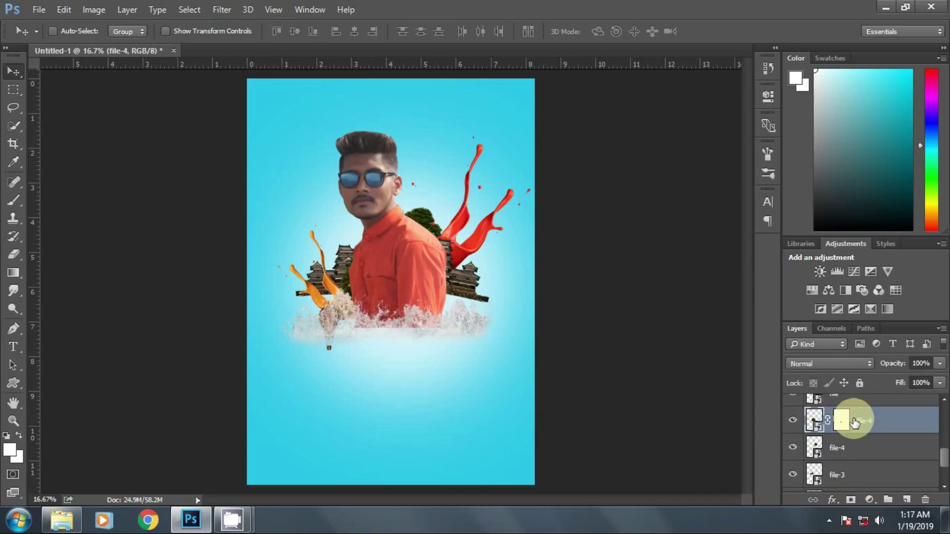
scroll(852, 421, up, 1)
scroll(854, 422, up, 1)
scroll(851, 428, up, 2)
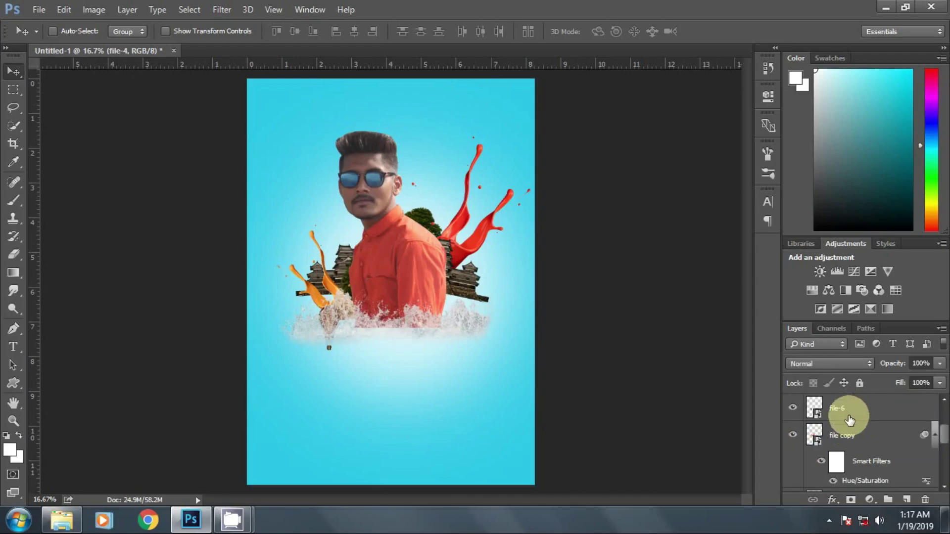
Move the file-6 balloon layer above file-2 and lower the balloon slightly.
mouse_move(850, 420)
mouse_down()
mouse_move(856, 425)
mouse_move(857, 408)
mouse_up()
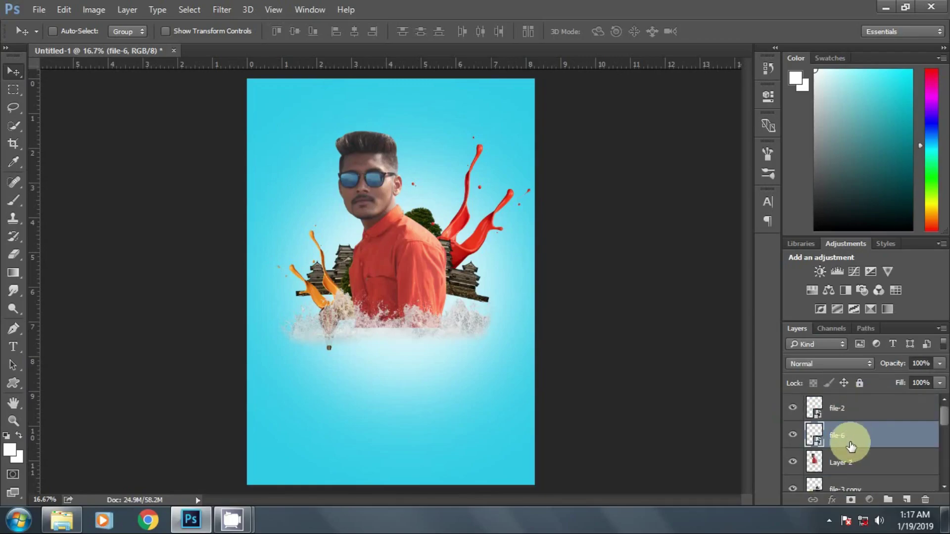
mouse_move(848, 444)
mouse_down()
mouse_move(843, 409)
mouse_move(852, 473)
mouse_up()
click(852, 468)
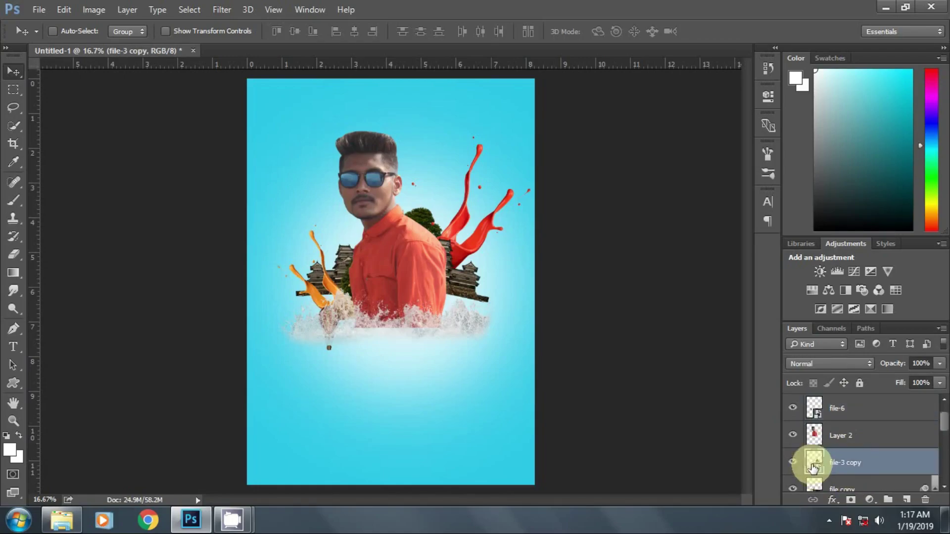
scroll(836, 454, down, 1)
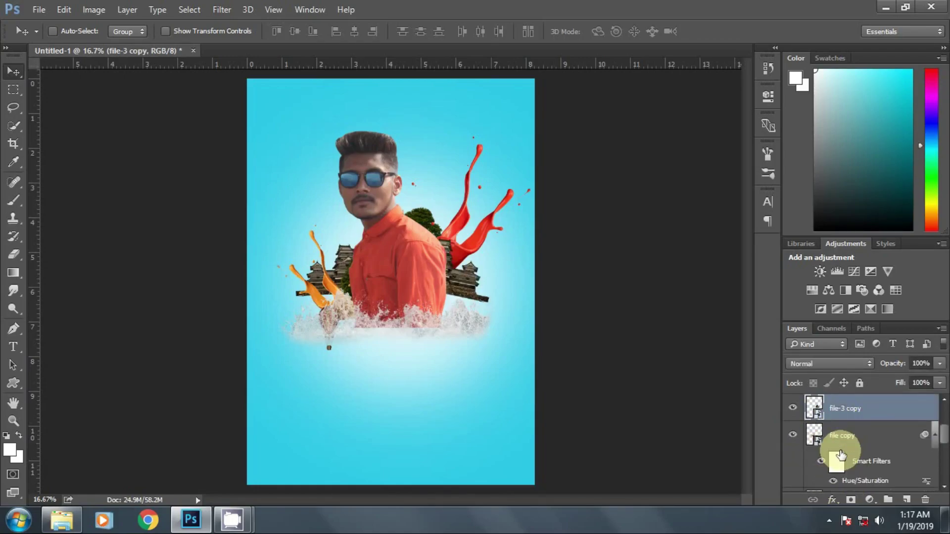
click(836, 454)
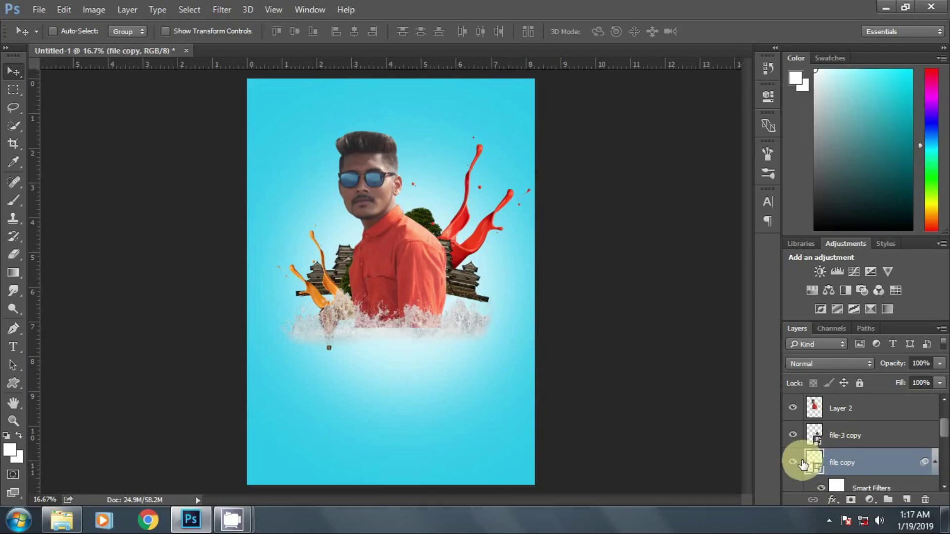
scroll(856, 455, up, 2)
click(836, 434)
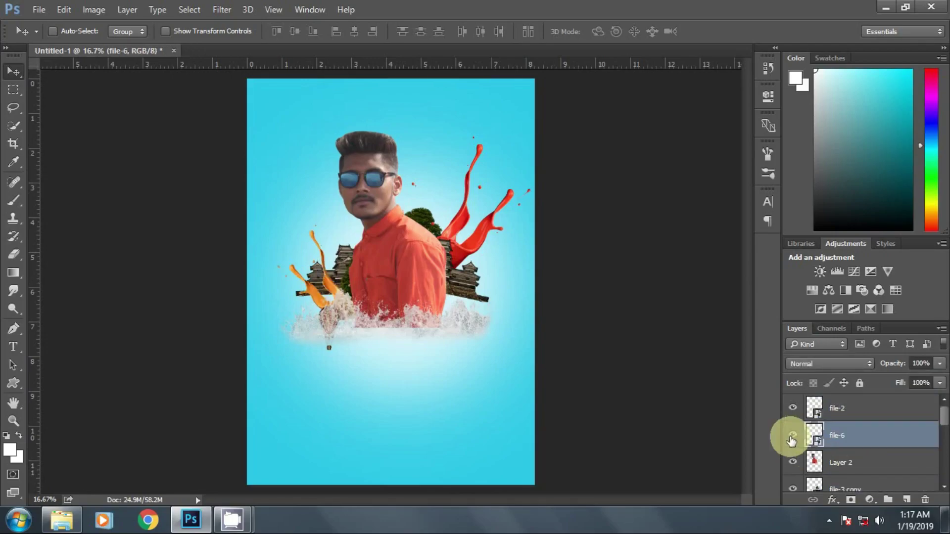
drag(848, 438, 842, 413)
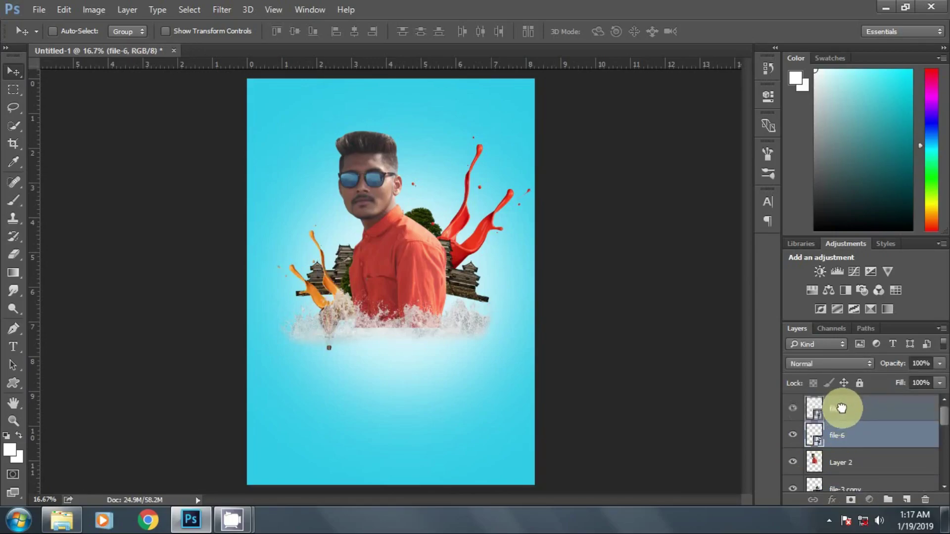
drag(336, 320, 333, 335)
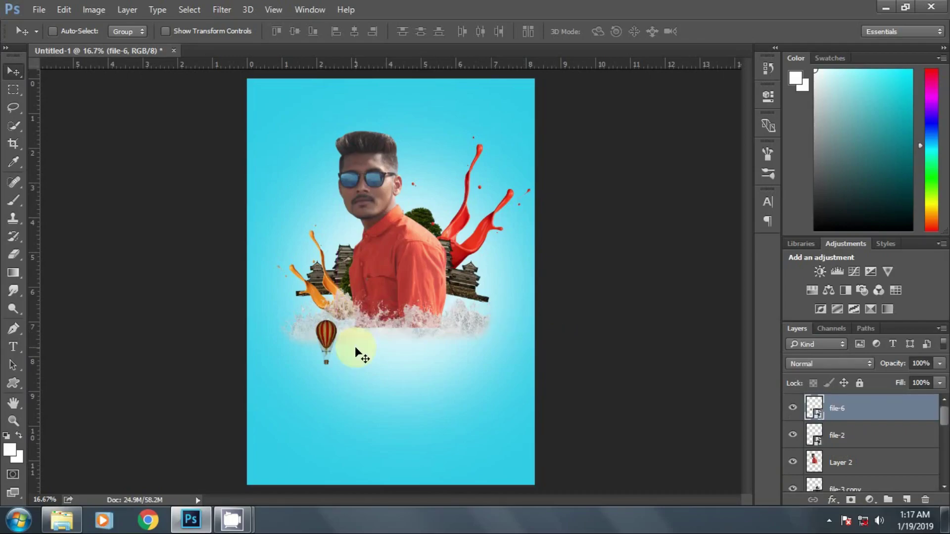
Drag the file-1 water splash into the poster and scale it to 17.28%.
click(883, 11)
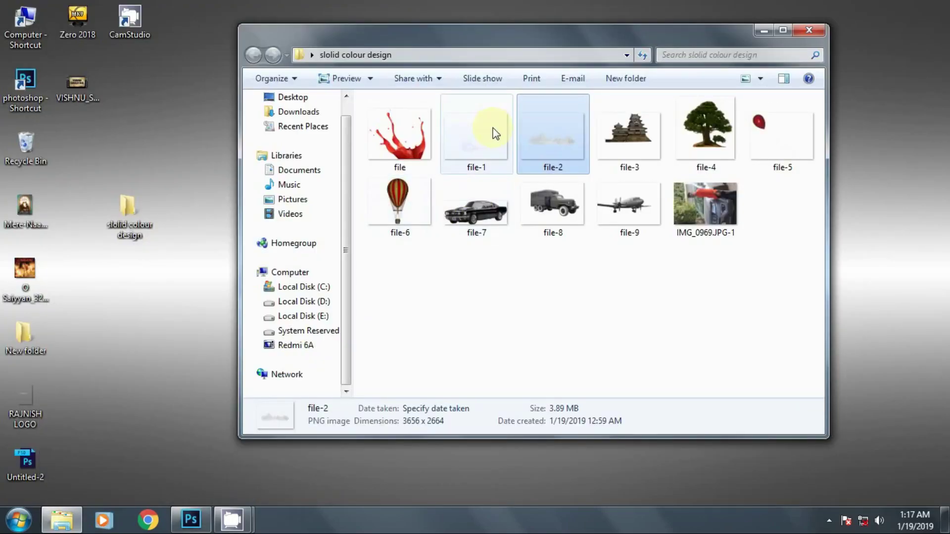
drag(476, 134, 198, 505)
drag(194, 519, 410, 350)
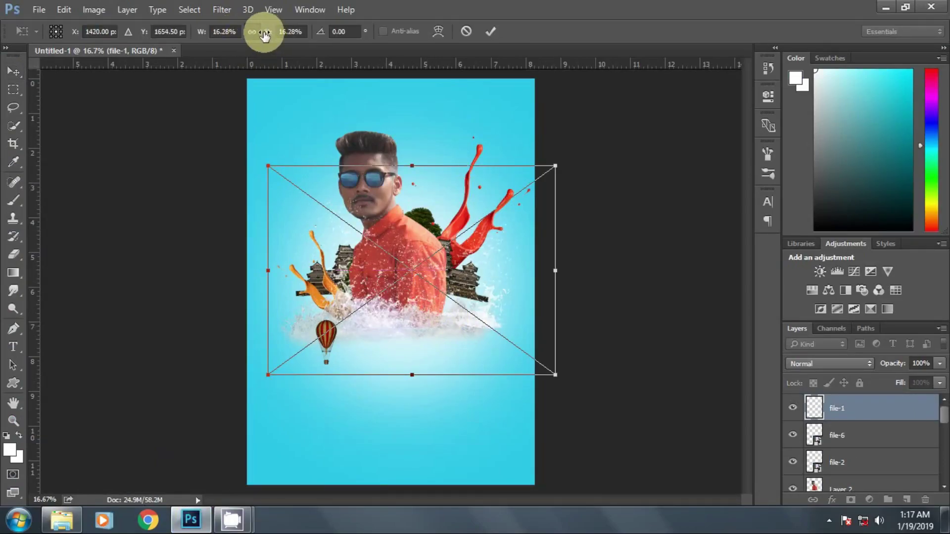
drag(267, 34, 256, 28)
drag(394, 274, 356, 250)
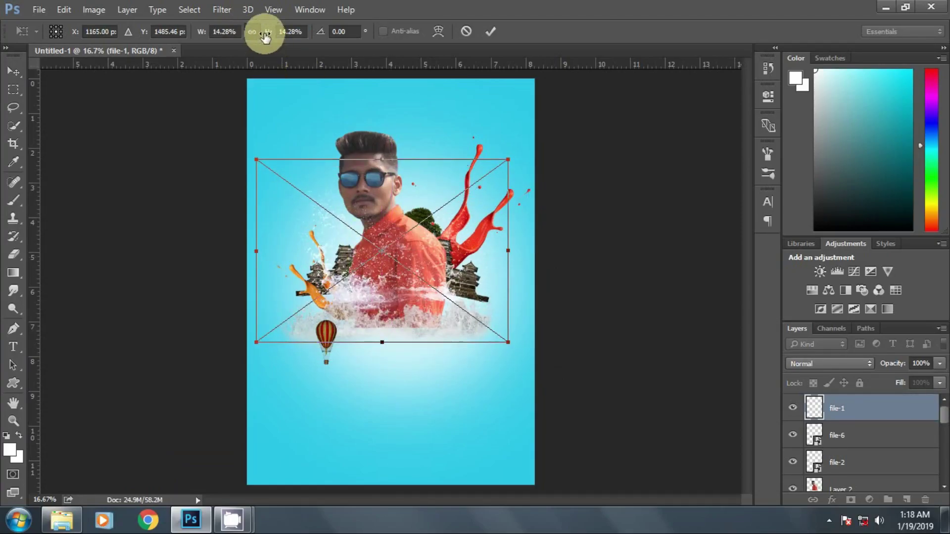
drag(265, 33, 272, 30)
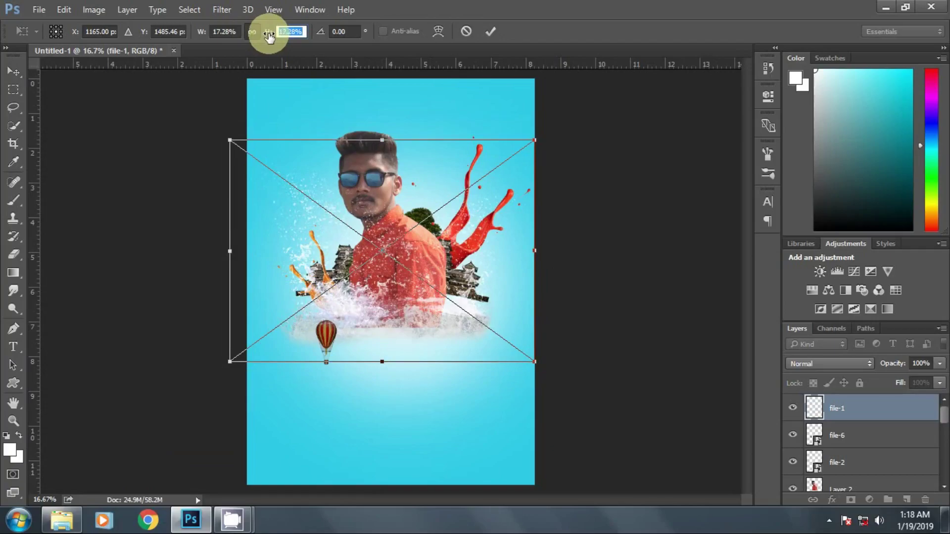
drag(371, 287, 377, 278)
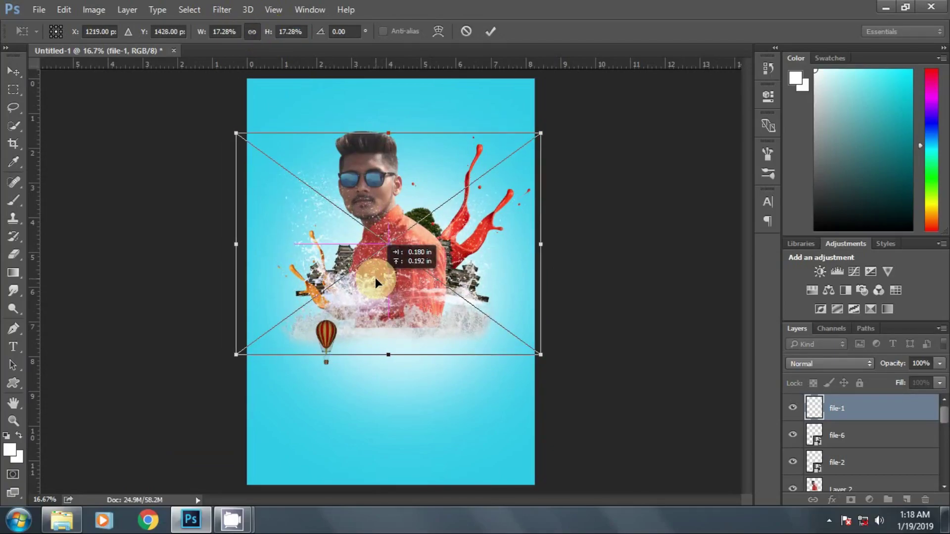
Tilt the splash about -12°, move its layer behind the man, and center it on his chest.
drag(451, 95, 419, 89)
drag(393, 233, 383, 226)
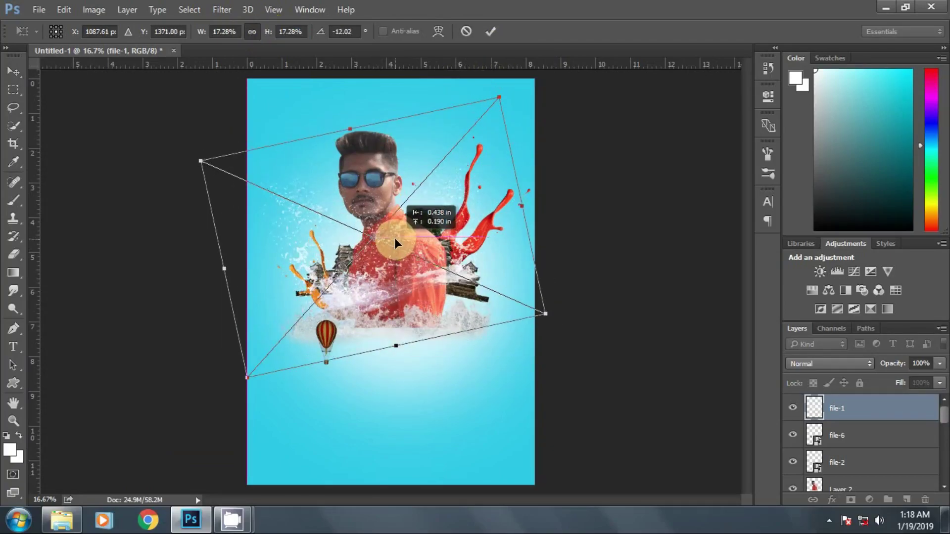
click(491, 32)
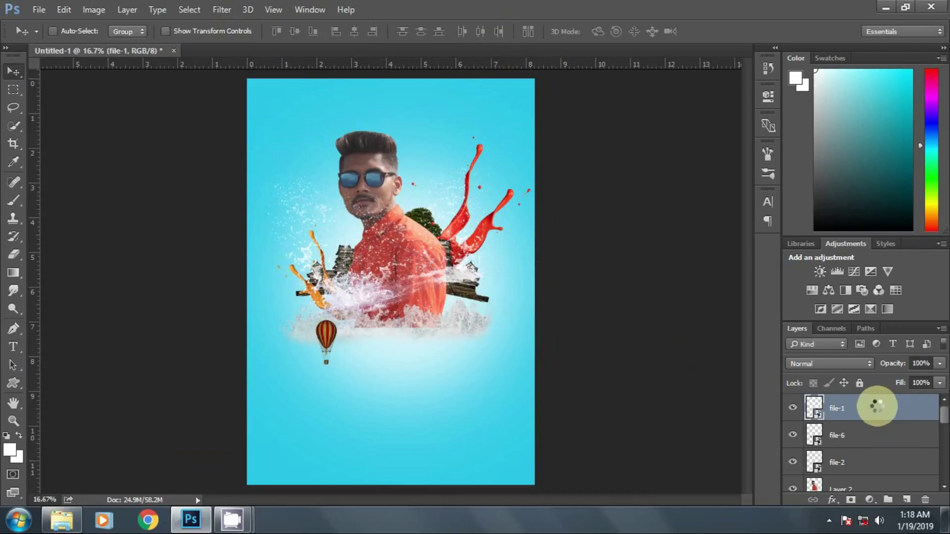
mouse_move(874, 408)
mouse_down()
mouse_move(868, 466)
mouse_move(850, 423)
mouse_up()
drag(399, 281, 429, 290)
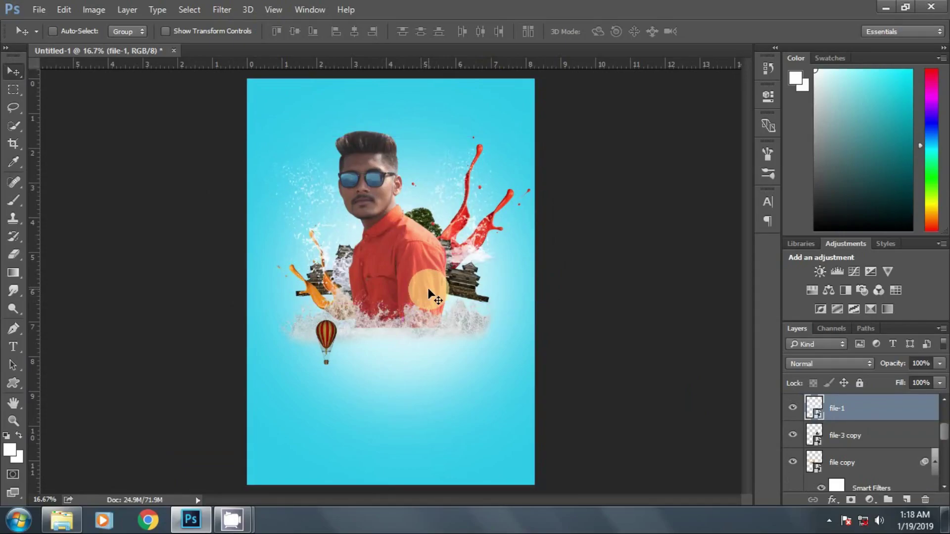
Place the file-8 truck image in the poster and shrink it to about 55%.
click(883, 8)
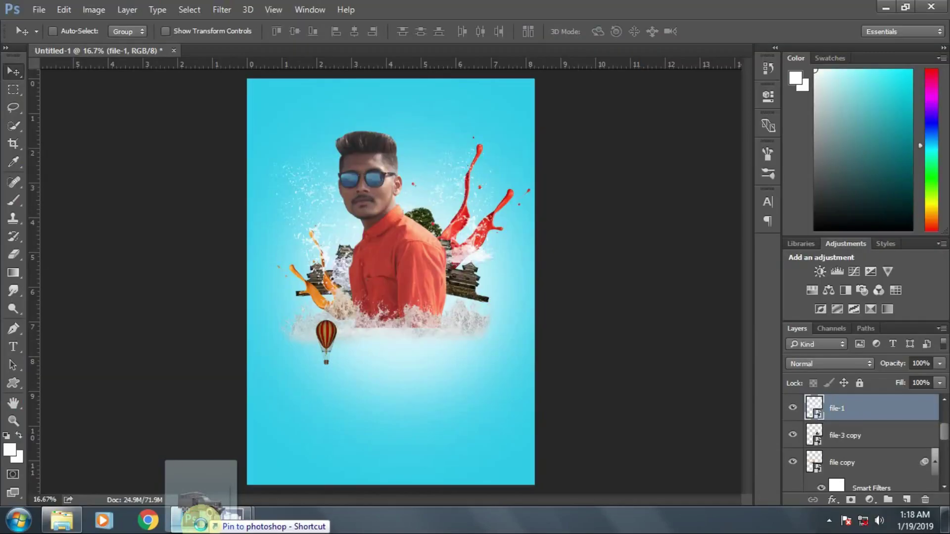
drag(549, 208, 391, 361)
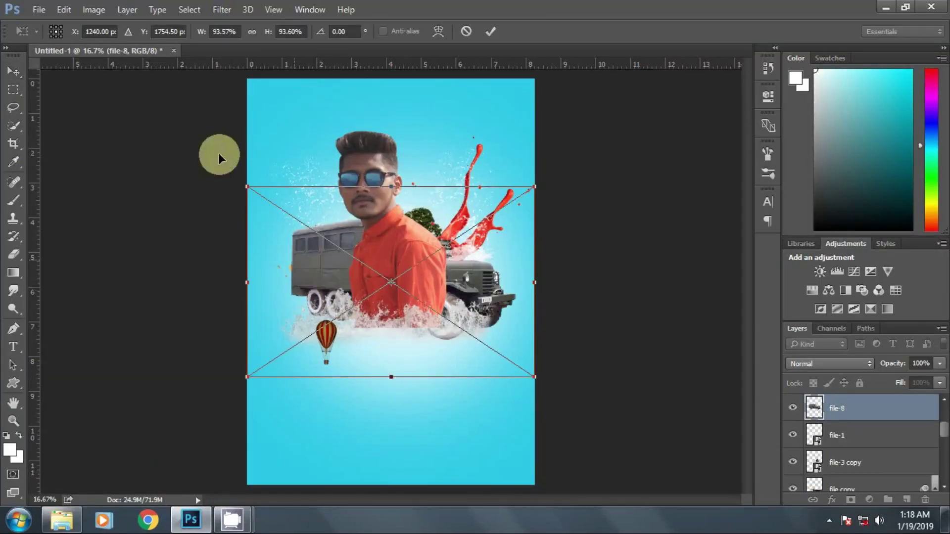
drag(279, 32, 250, 31)
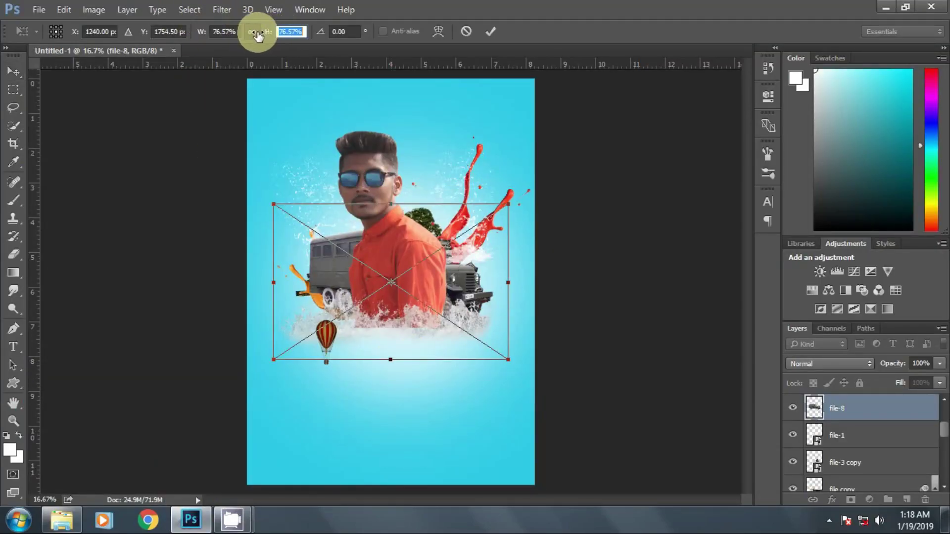
drag(461, 304, 461, 321)
drag(512, 220, 503, 206)
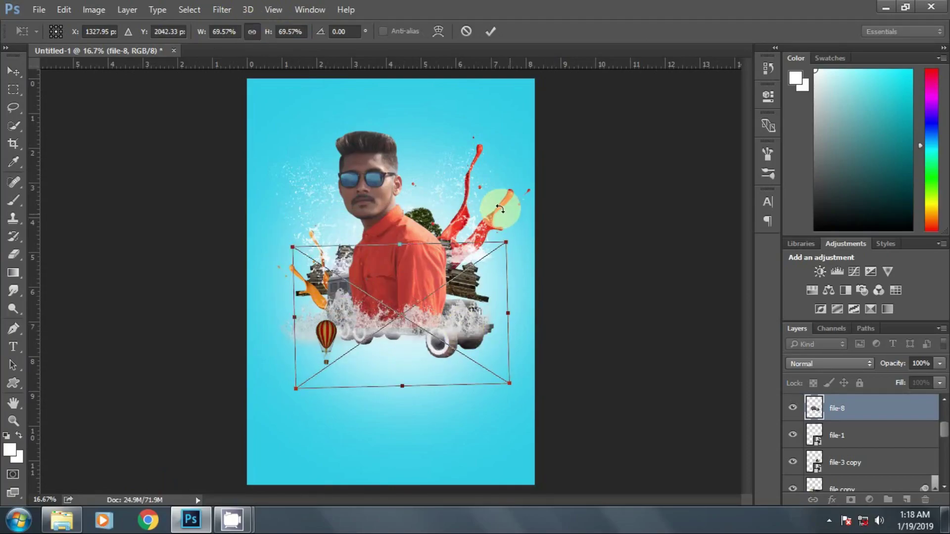
drag(267, 37, 250, 36)
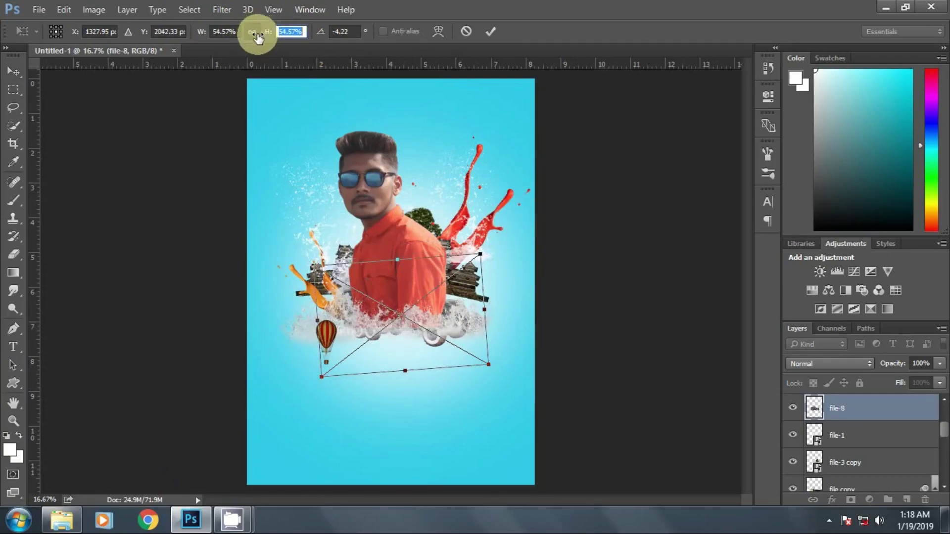
key(Return)
Move the truck layer to the top, below the man's chest, scaled to 44.58%.
scroll(873, 451, up, 5)
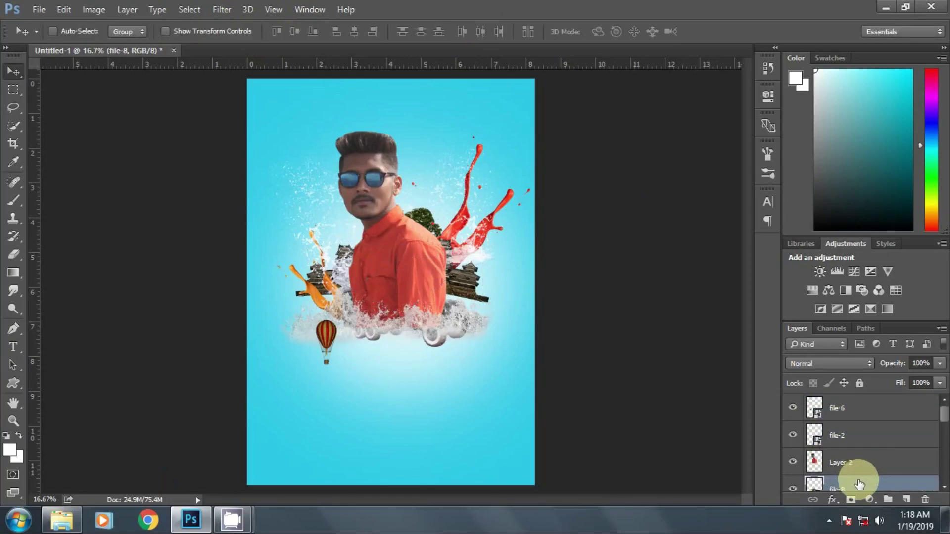
drag(859, 483, 849, 393)
drag(367, 268, 408, 338)
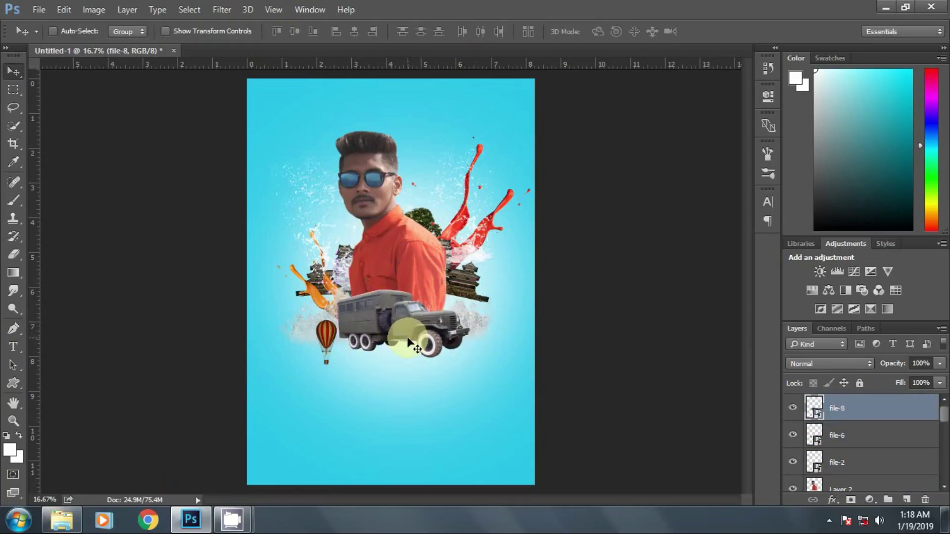
click(56, 8)
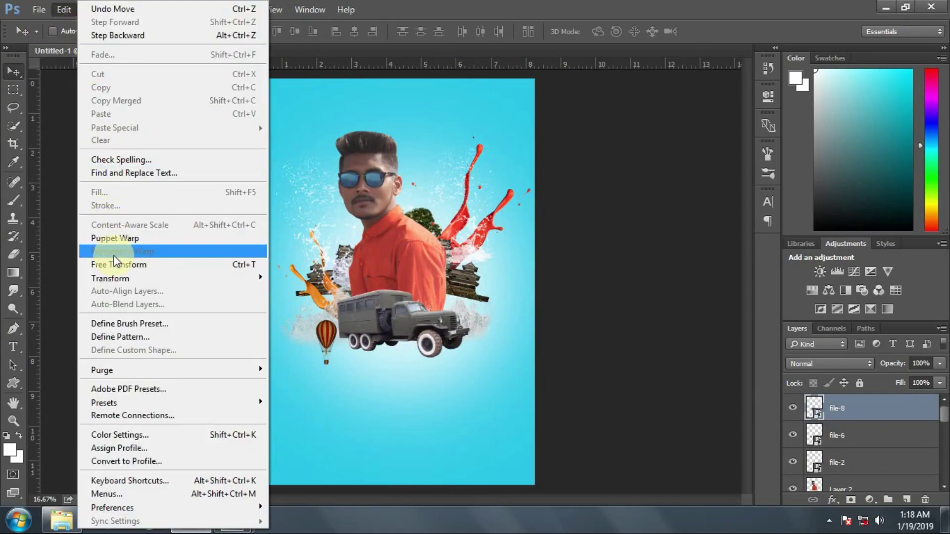
click(127, 263)
click(252, 32)
key(shift+Down)
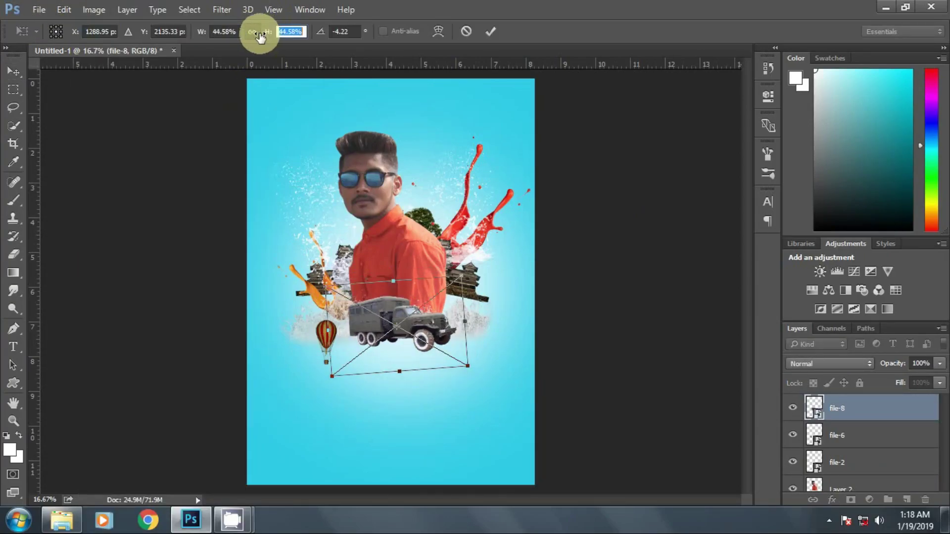
click(319, 10)
click(493, 32)
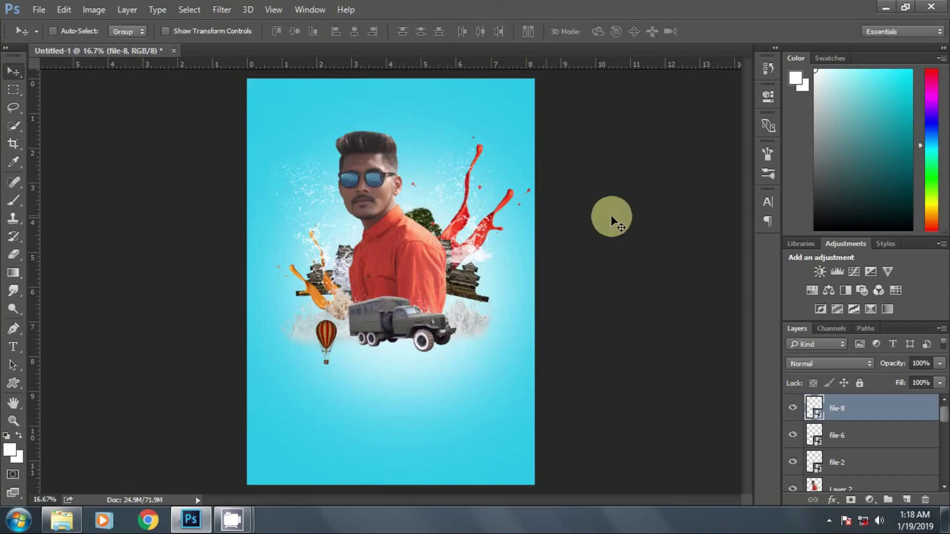
Add the file-2 white splash around the truck at 11.28% scale.
click(886, 8)
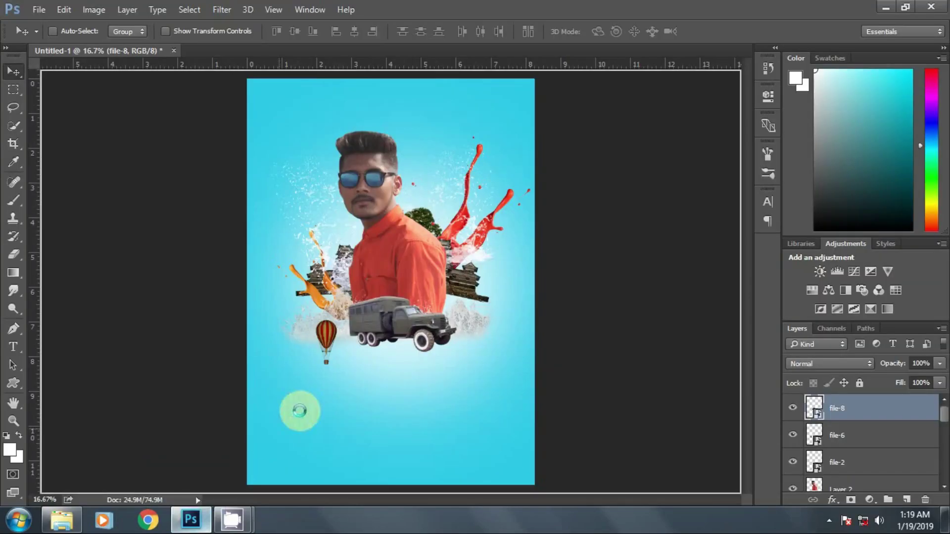
drag(552, 145, 368, 355)
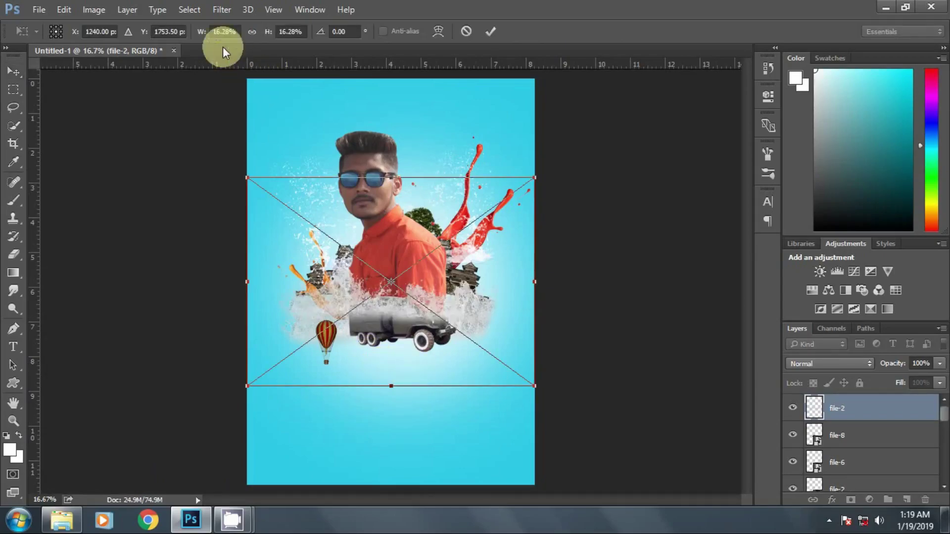
click(252, 31)
text(6.28)
key(Tab)
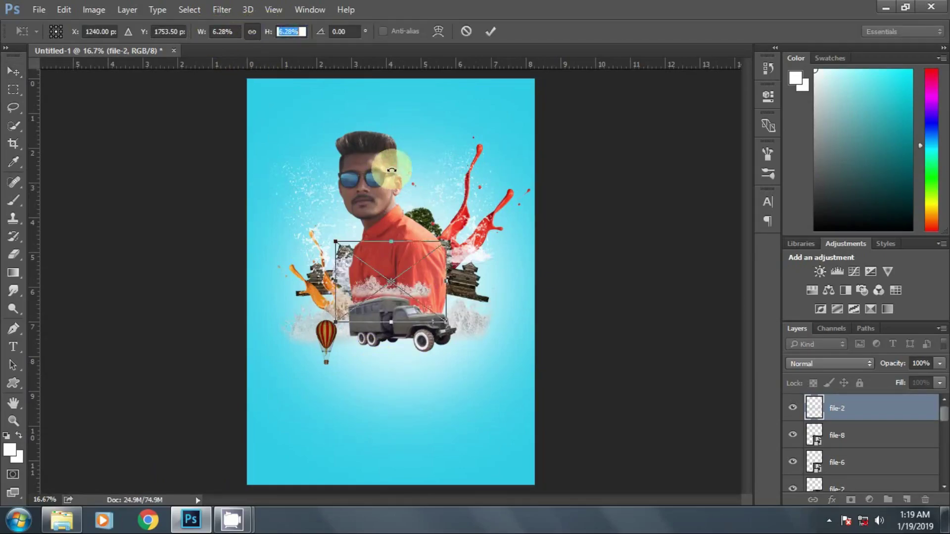
drag(408, 281, 417, 330)
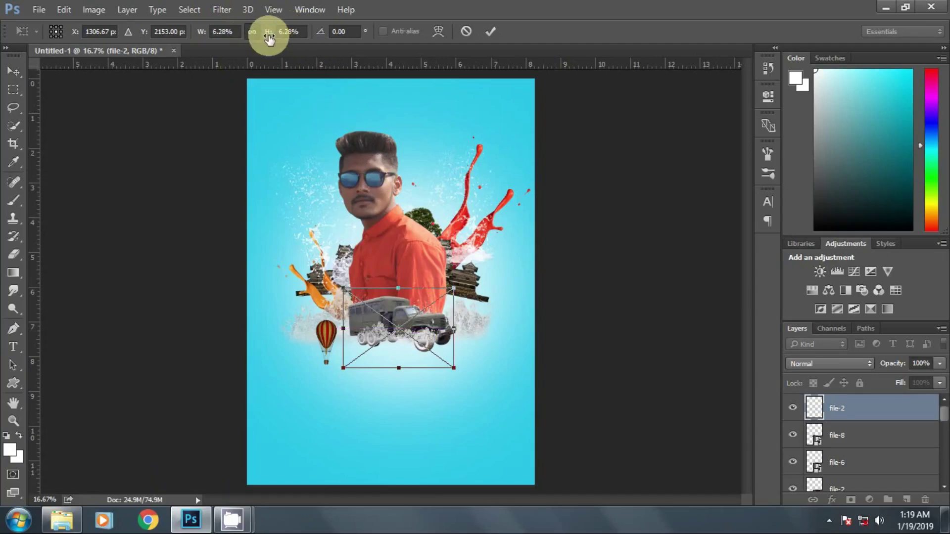
drag(269, 38, 272, 44)
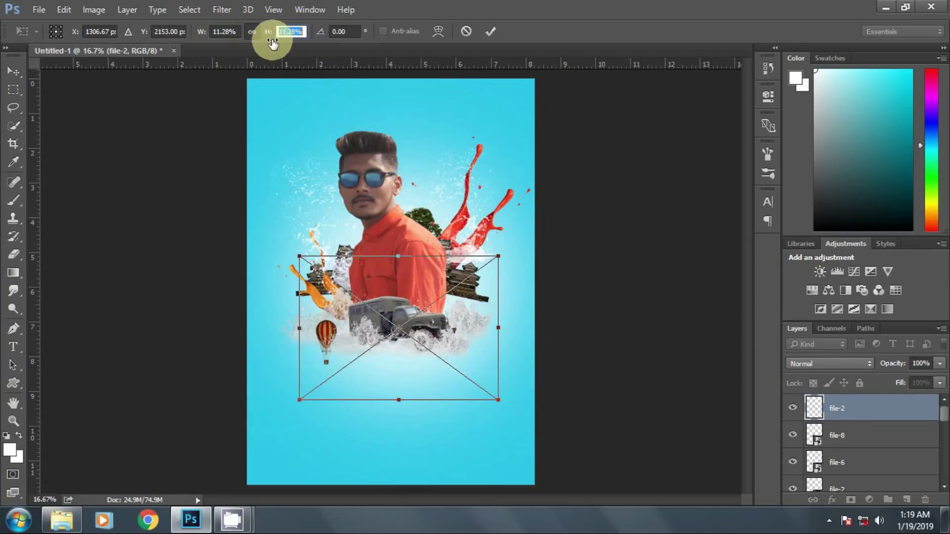
click(487, 35)
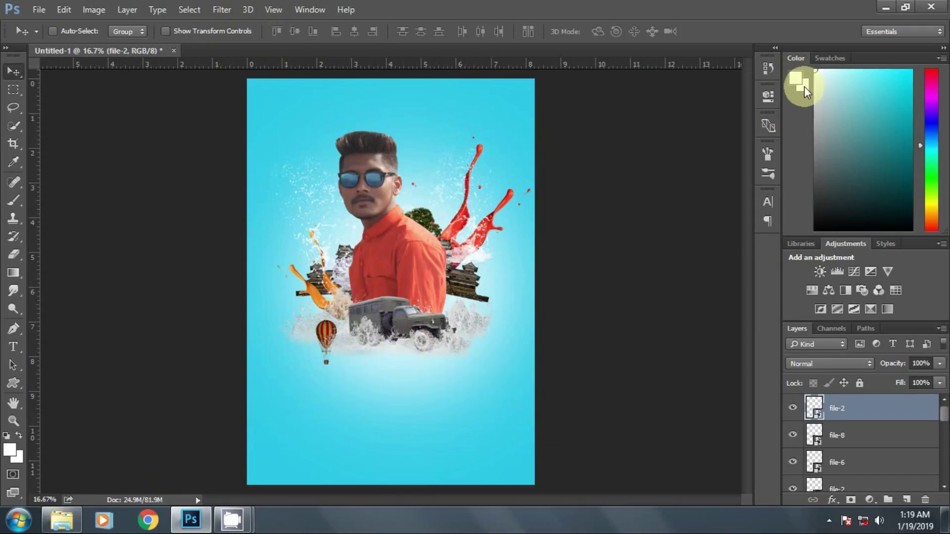
Place the file-5 red balloon left of the man's head at about 20.45% scale.
click(887, 7)
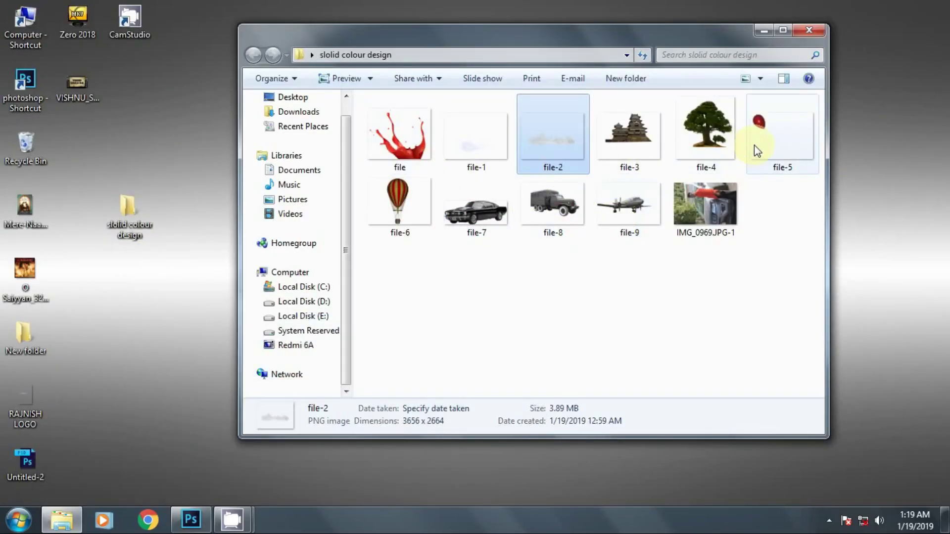
mouse_move(781, 132)
mouse_down()
mouse_move(341, 391)
mouse_move(339, 276)
mouse_up()
drag(388, 311, 411, 332)
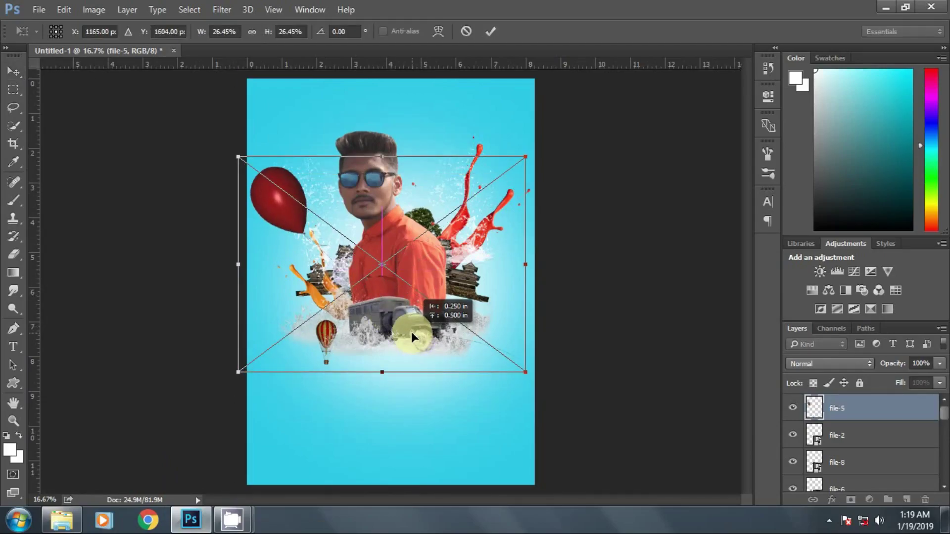
click(265, 48)
drag(270, 37, 263, 34)
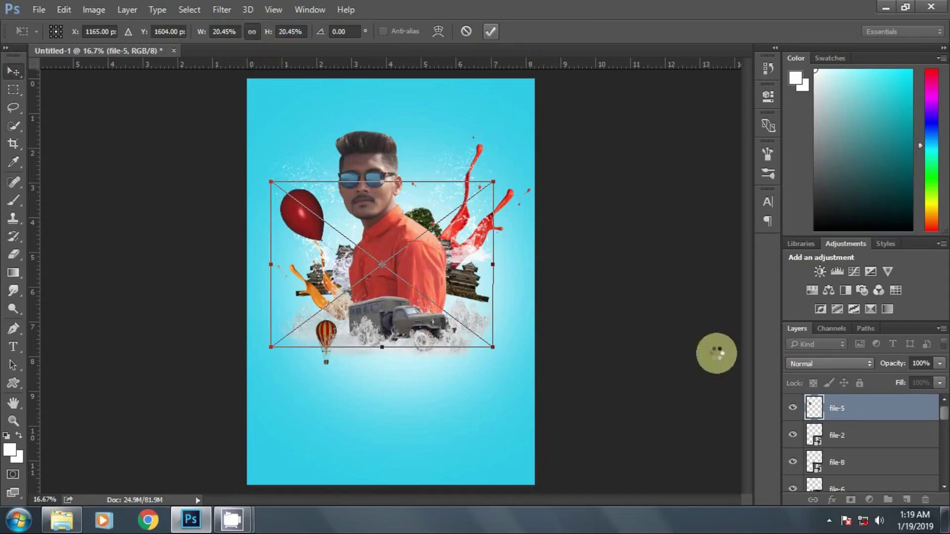
key(Return)
mouse_move(883, 414)
mouse_down()
mouse_move(858, 481)
mouse_move(849, 472)
mouse_up()
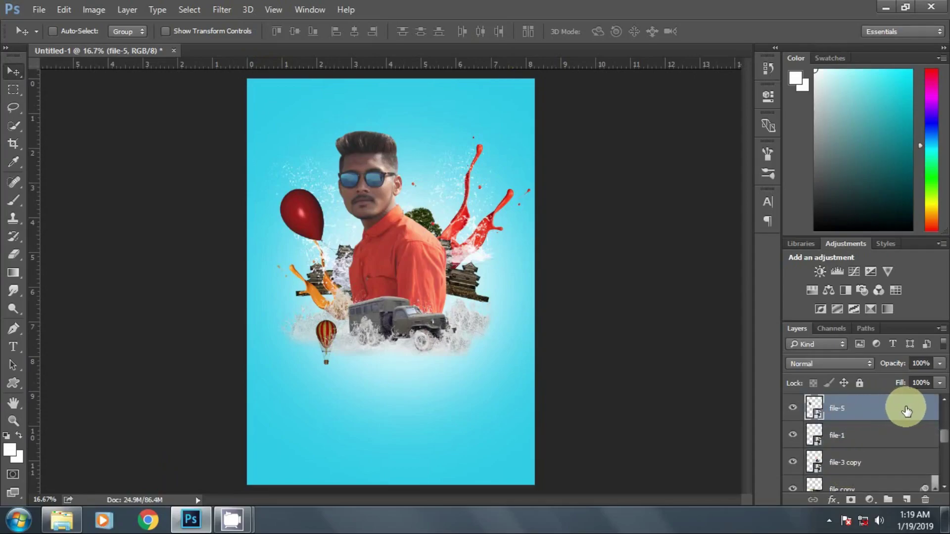
Duplicate the red balloon, flip it horizontally, and tilt it into the upper right.
drag(907, 411, 906, 500)
drag(360, 218, 505, 198)
click(73, 11)
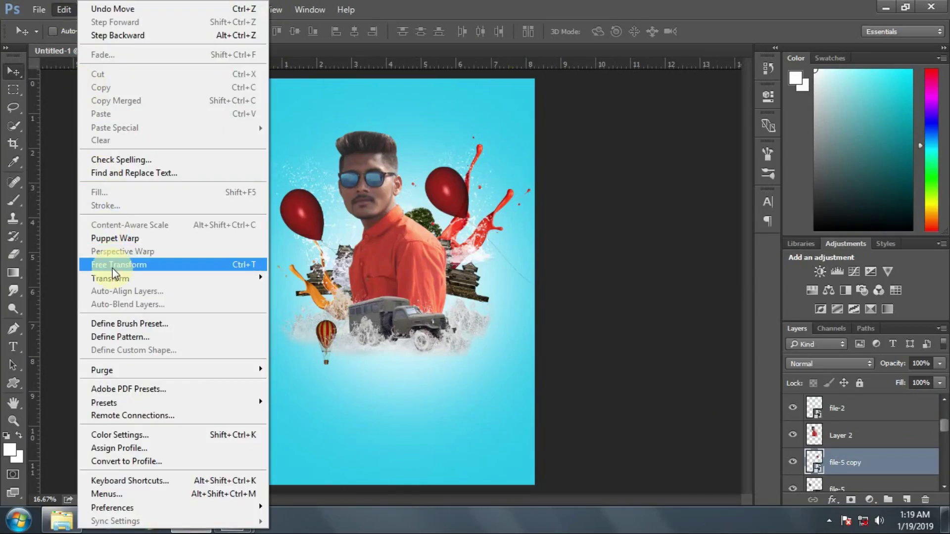
click(117, 268)
right_click(518, 194)
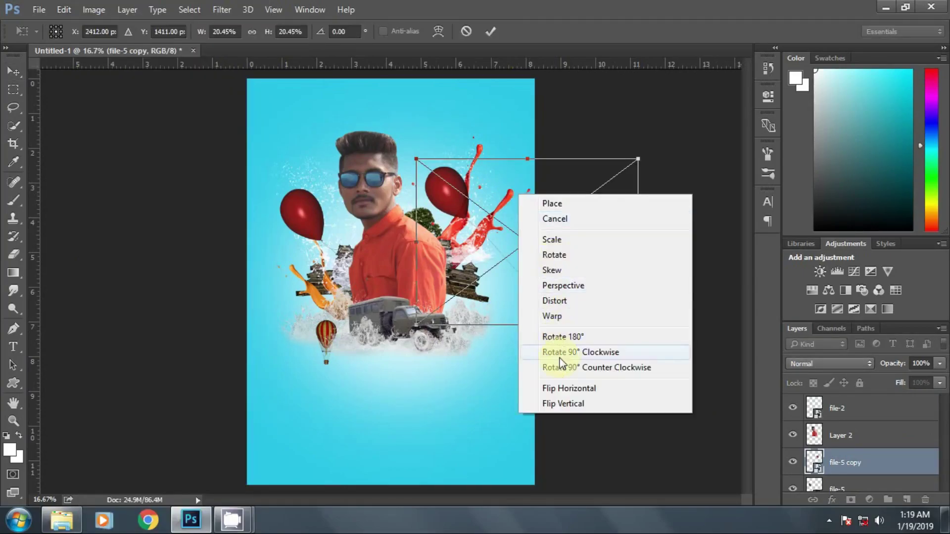
click(564, 388)
mouse_move(543, 271)
mouse_down()
mouse_move(444, 272)
mouse_move(445, 253)
mouse_up()
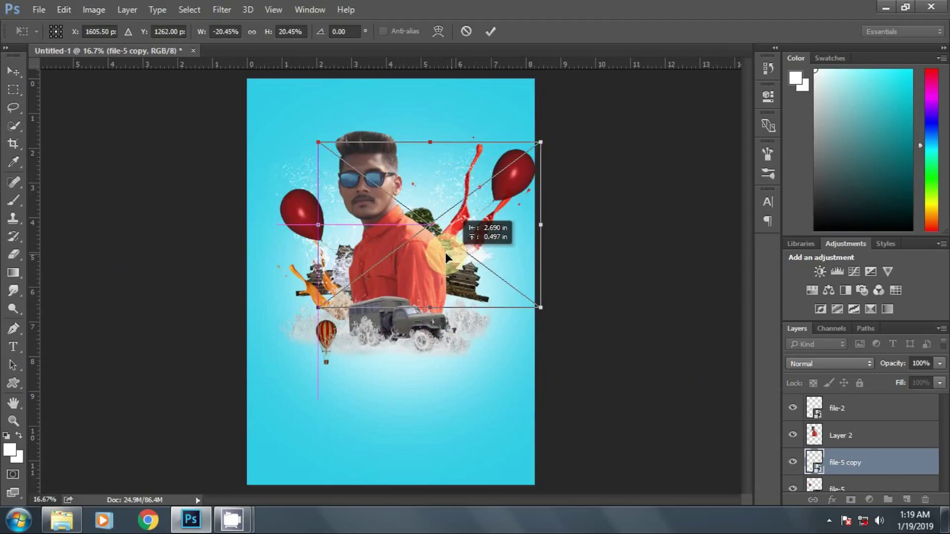
drag(659, 188, 468, 223)
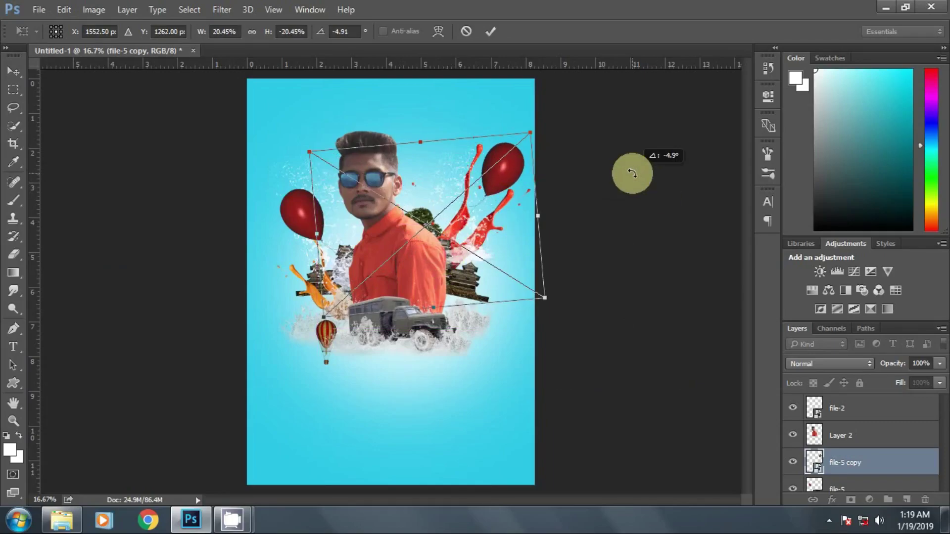
click(489, 30)
click(94, 9)
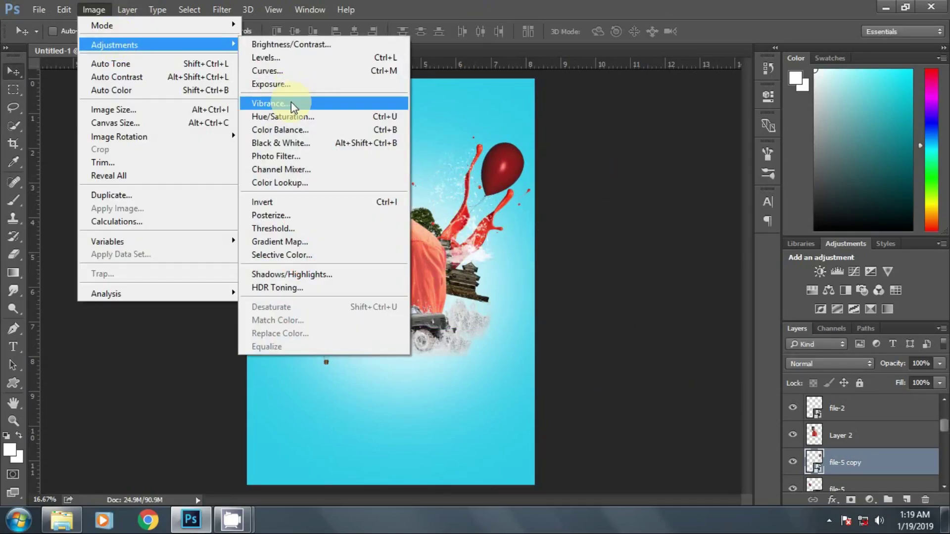
Shift the upper-right balloon copy's hue with Hue/Saturation to turn it green.
click(297, 117)
drag(616, 163, 577, 163)
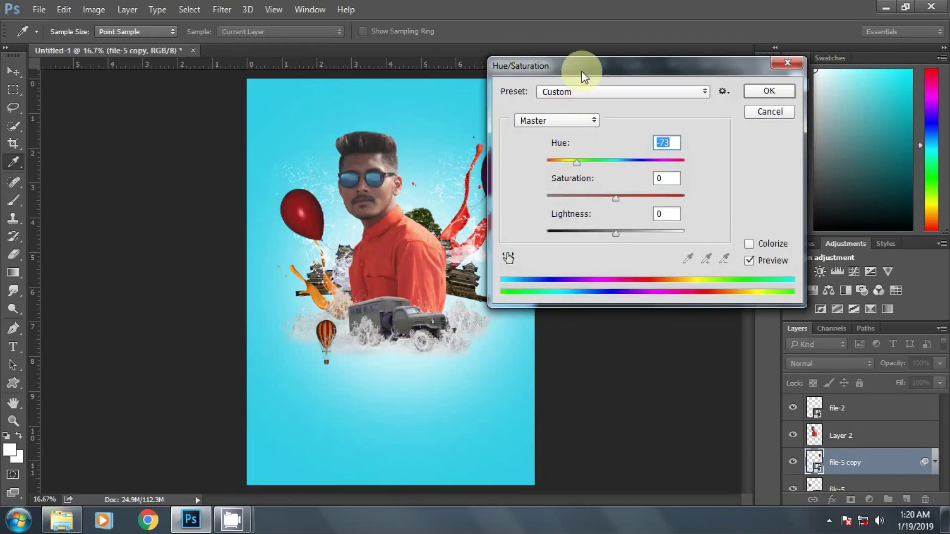
drag(584, 77, 709, 84)
mouse_move(702, 169)
mouse_down()
mouse_move(676, 168)
mouse_move(759, 170)
mouse_move(794, 191)
mouse_up()
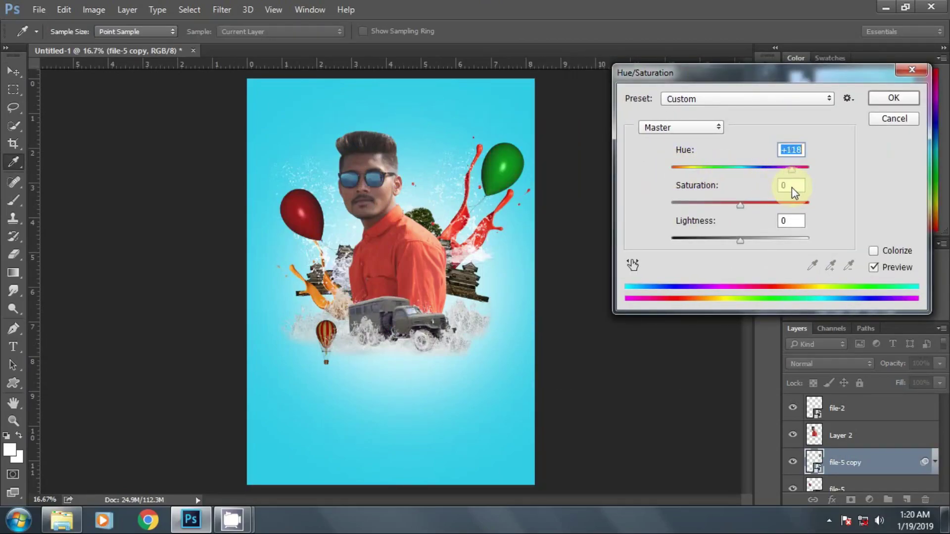
click(913, 102)
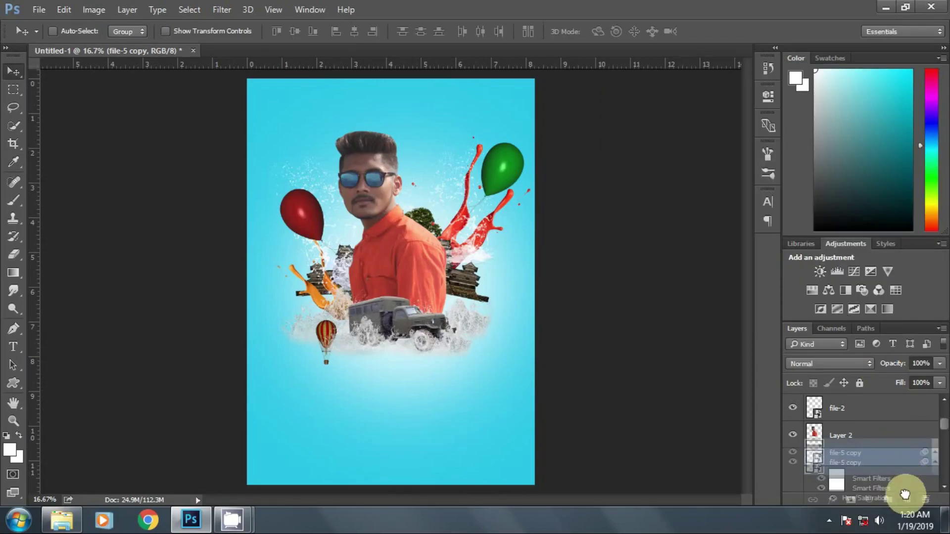
Duplicate the green balloon, move it beside the man's shoulder, and scale it to 13.55%.
drag(913, 458, 906, 499)
drag(521, 180, 491, 267)
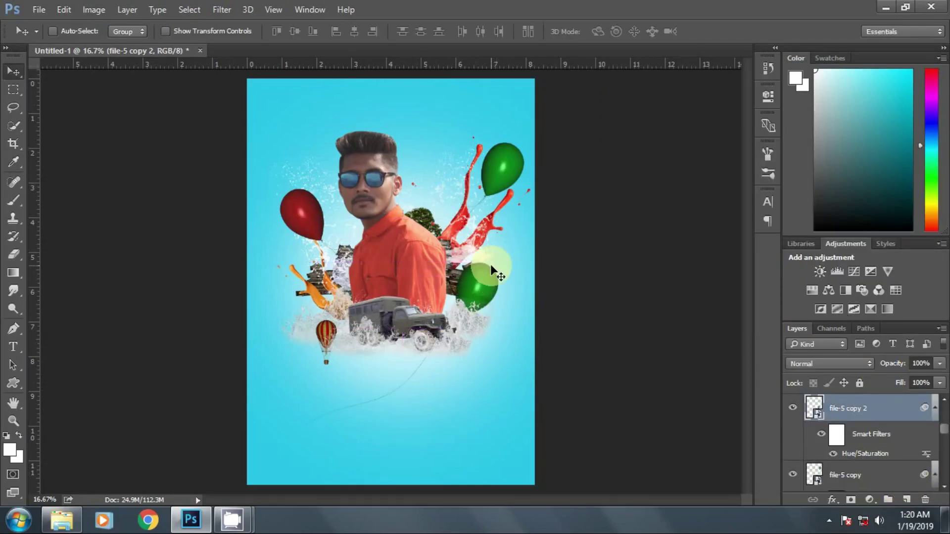
click(96, 9)
mouse_move(39, 10)
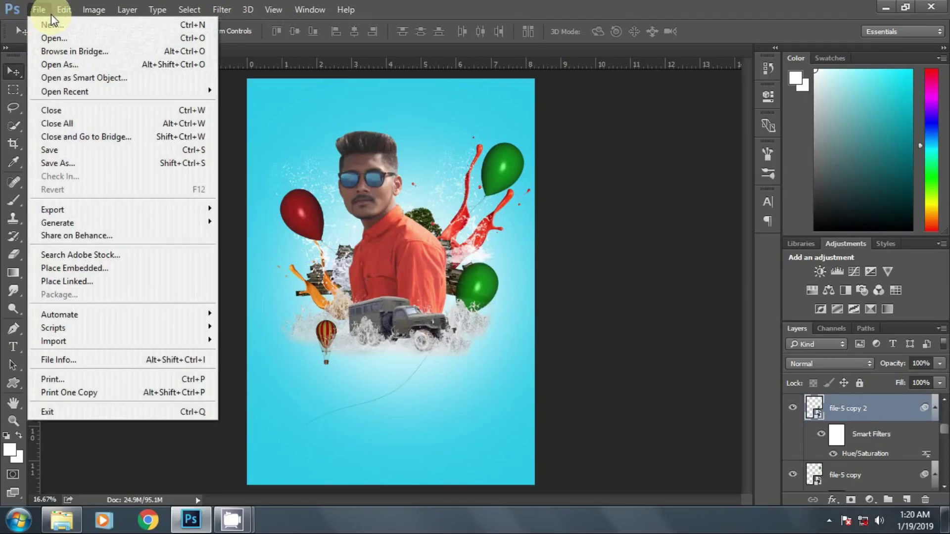
click(119, 265)
click(441, 203)
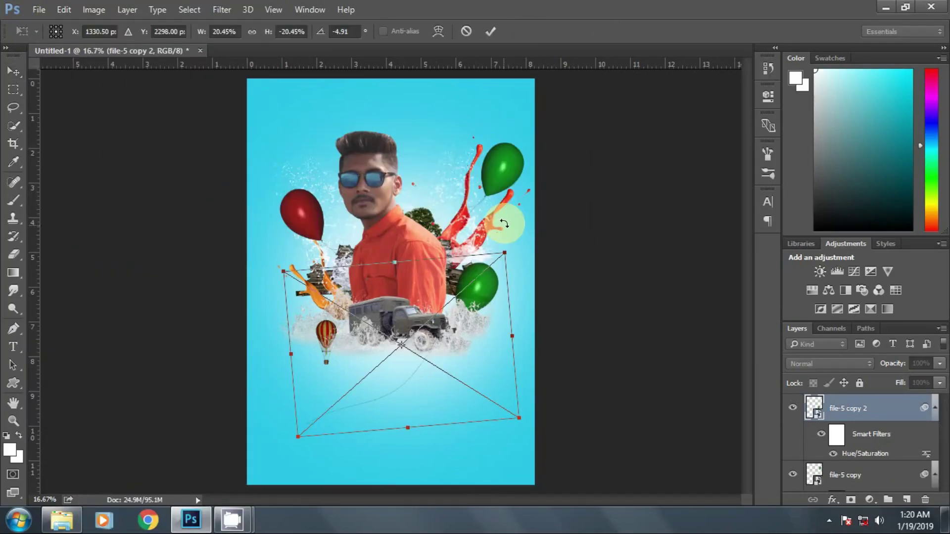
right_click(483, 285)
click(494, 301)
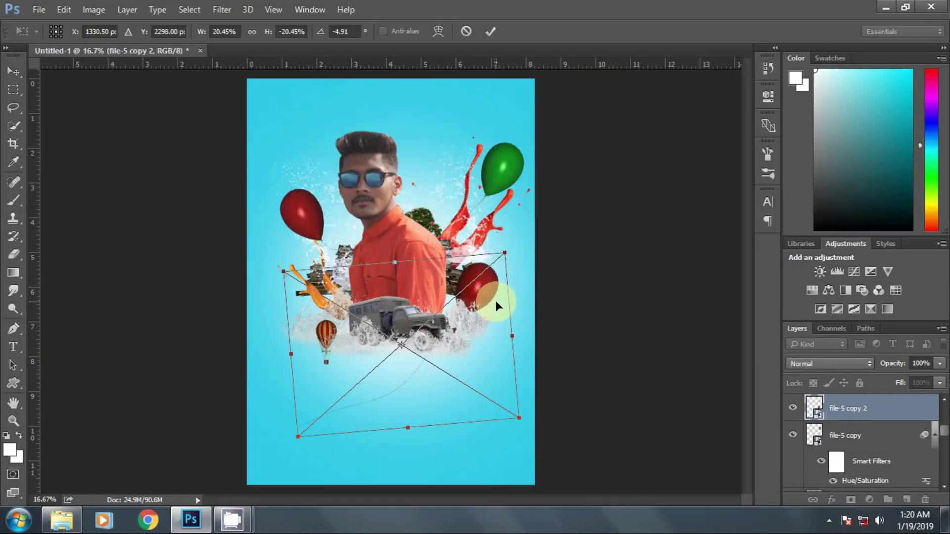
mouse_move(518, 414)
mouse_down()
mouse_move(416, 300)
mouse_move(485, 305)
mouse_up()
click(252, 31)
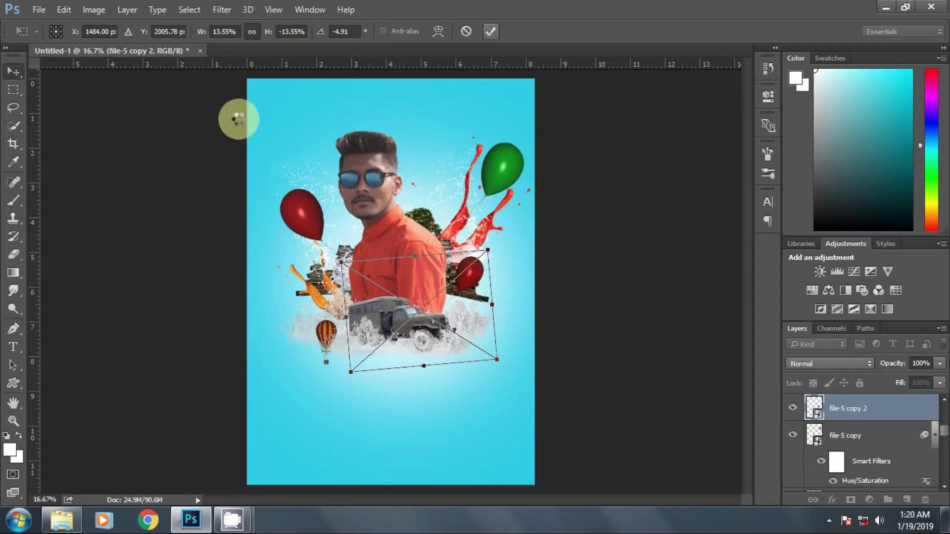
key(Return)
Shift the small balloon's hue with Hue/Saturation to make it purple.
click(98, 11)
click(318, 116)
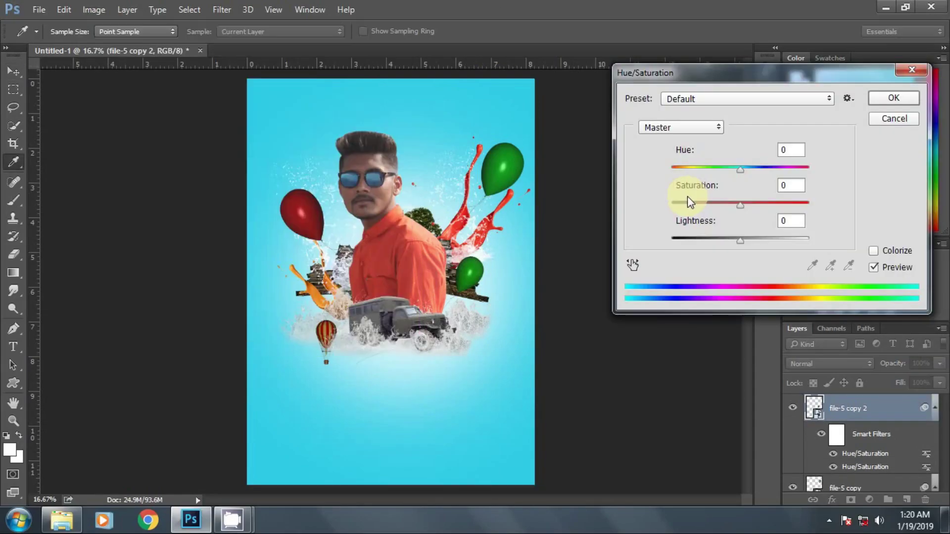
click(682, 168)
drag(682, 167, 661, 163)
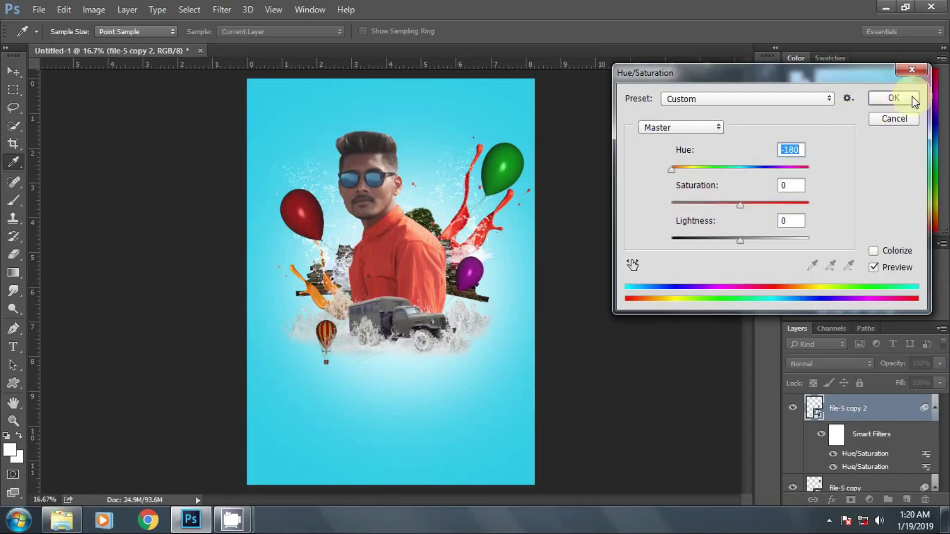
click(894, 97)
scroll(838, 445, up, 3)
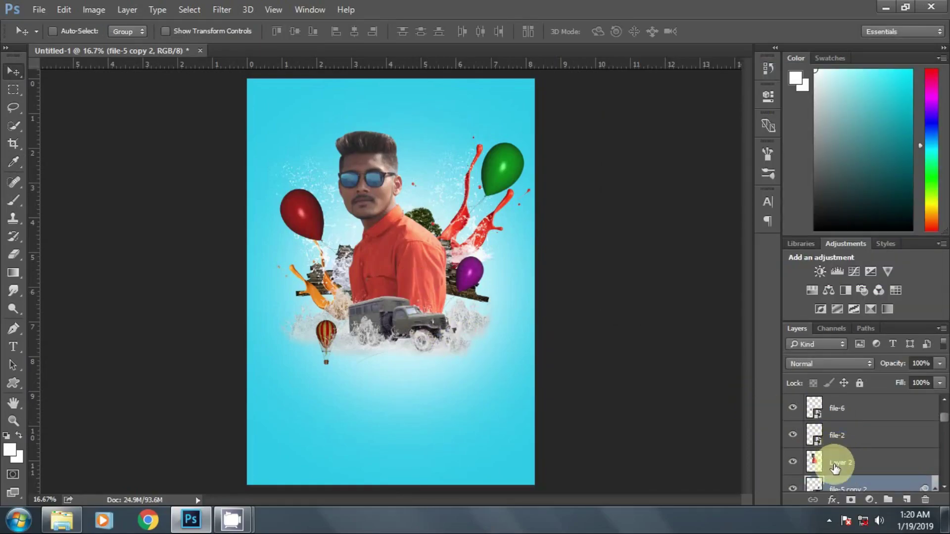
Apply a Shadows/Highlights adjustment to Layer 2, the man's photo.
click(841, 463)
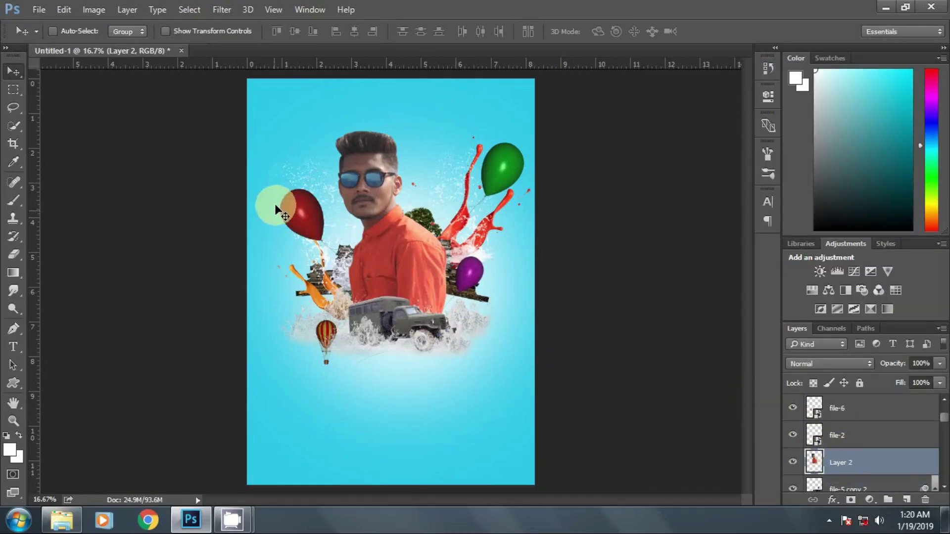
click(100, 11)
click(308, 271)
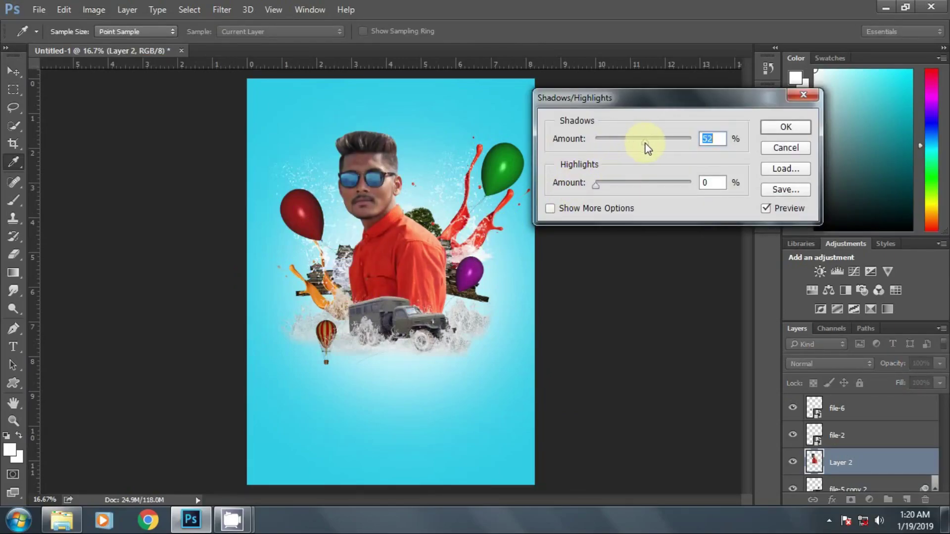
click(786, 127)
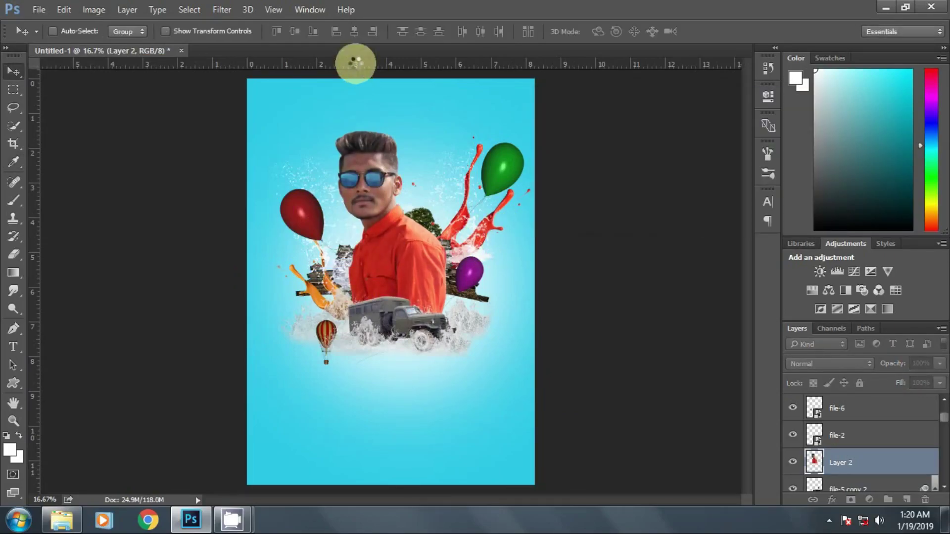
In Camera Raw, raise Shadows to +93 and Whites to +50, lower Blacks, add Clarity.
click(226, 11)
click(480, 166)
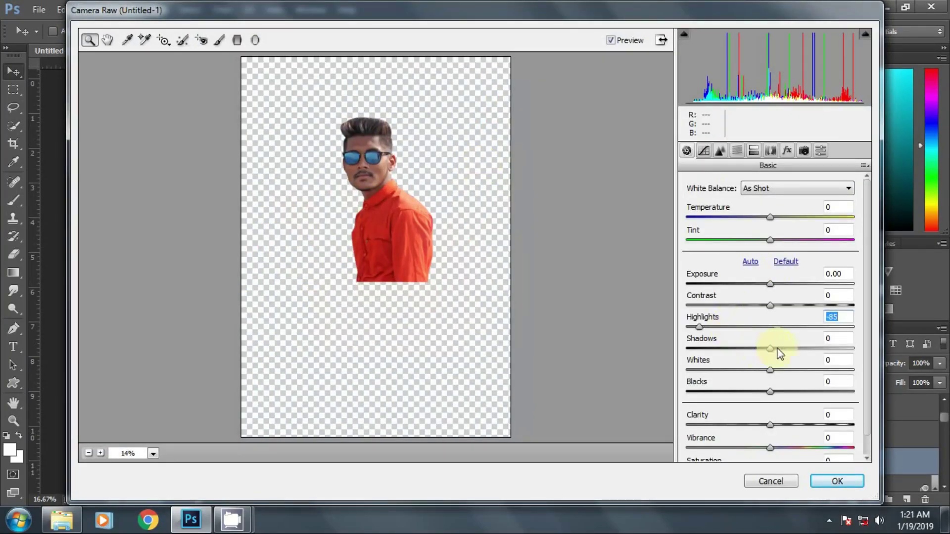
drag(778, 349, 849, 348)
click(746, 327)
drag(772, 370, 812, 370)
drag(764, 392, 753, 392)
drag(770, 424, 783, 425)
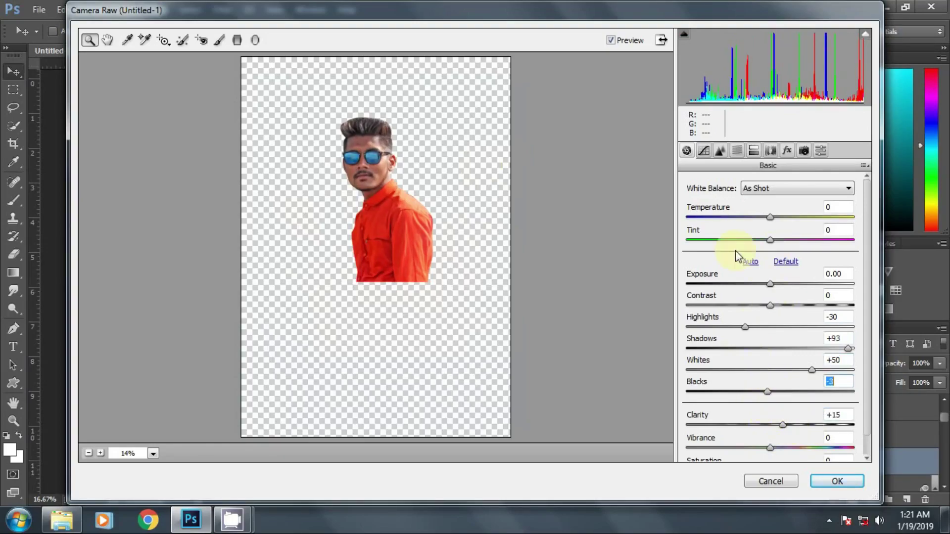
Raise orange luminance to lighten the shirt, keeping orange saturation near zero.
click(737, 151)
click(769, 204)
mouse_move(774, 272)
mouse_down()
mouse_move(814, 272)
mouse_move(773, 272)
mouse_up()
click(726, 203)
click(841, 481)
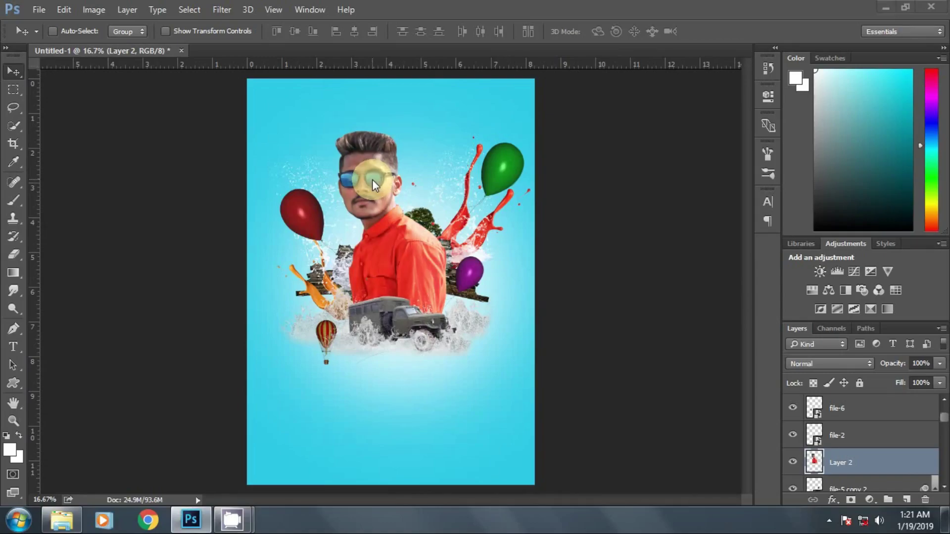
Quick-select the man's face and neck and raise the Curves midpoint to brighten them.
click(13, 126)
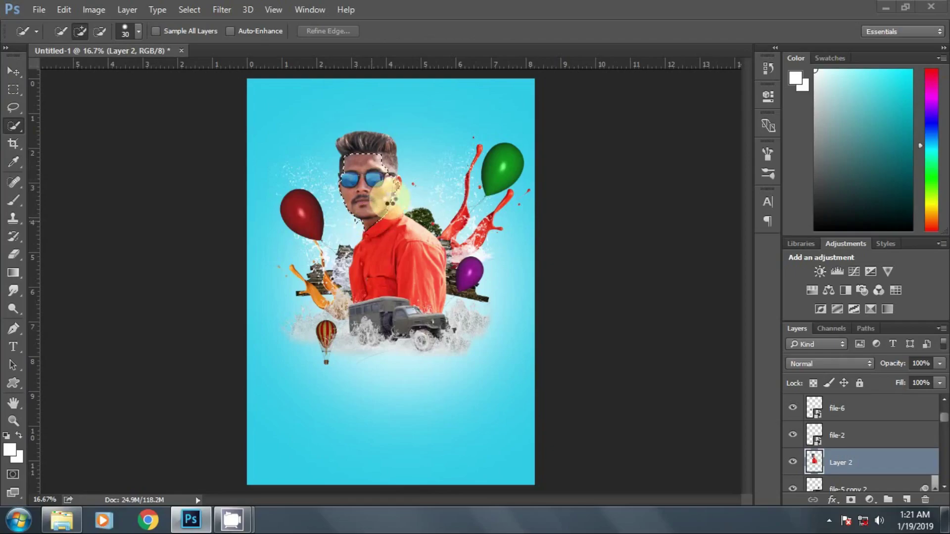
drag(380, 231, 405, 201)
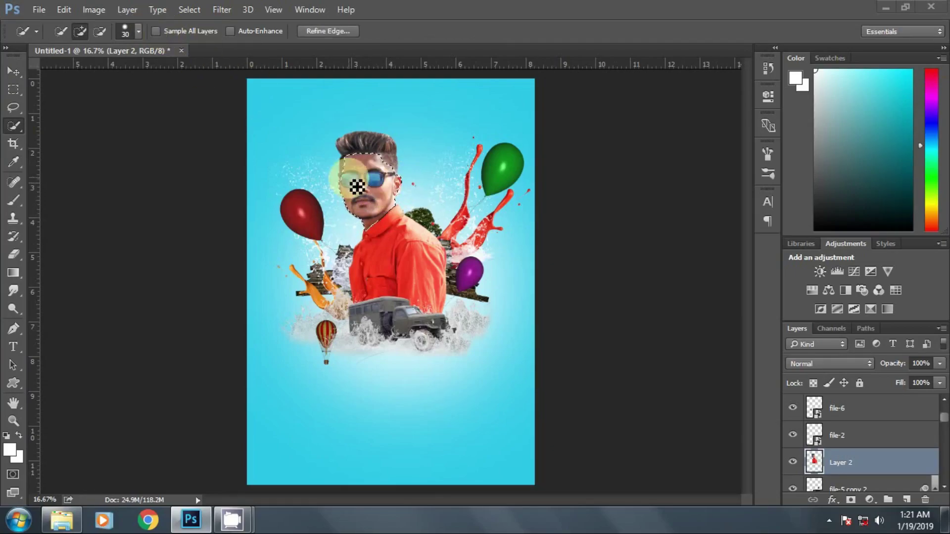
click(94, 9)
mouse_move(115, 44)
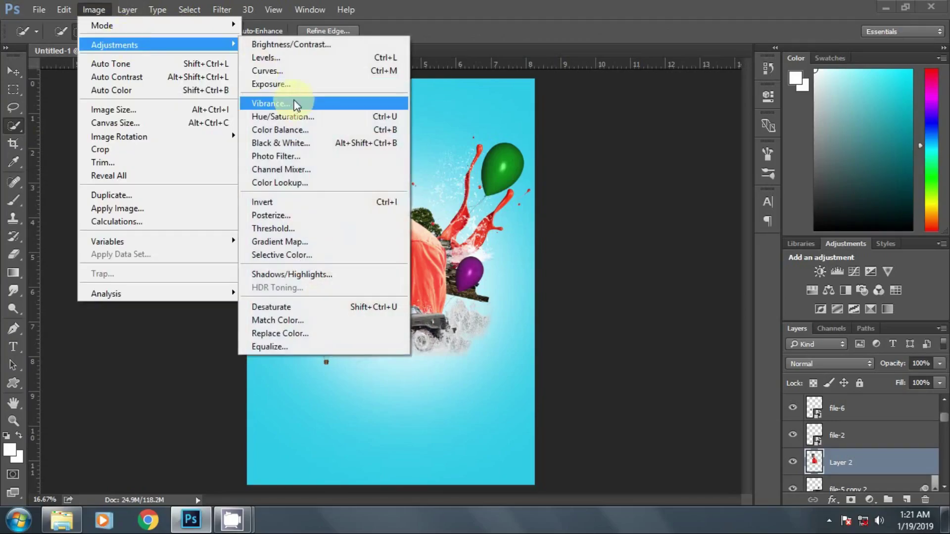
click(267, 70)
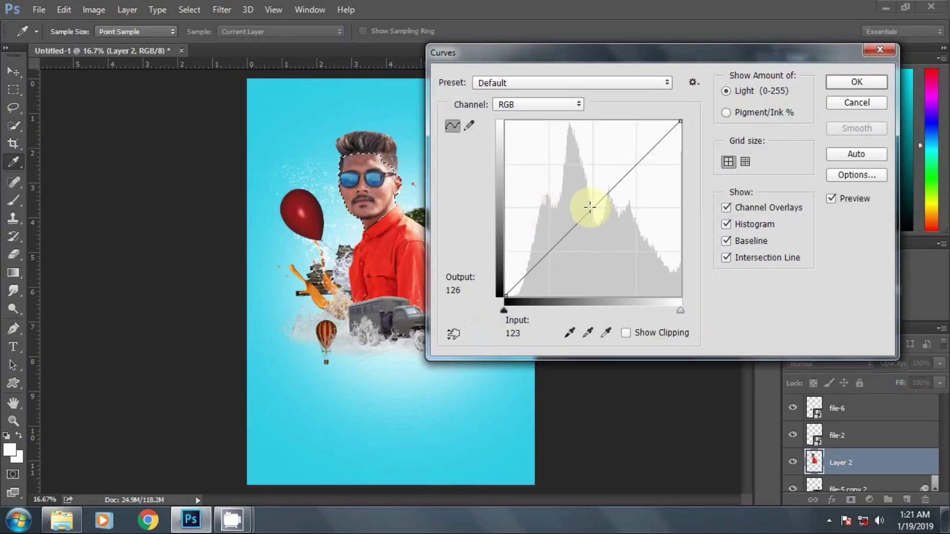
drag(590, 207, 589, 203)
click(856, 82)
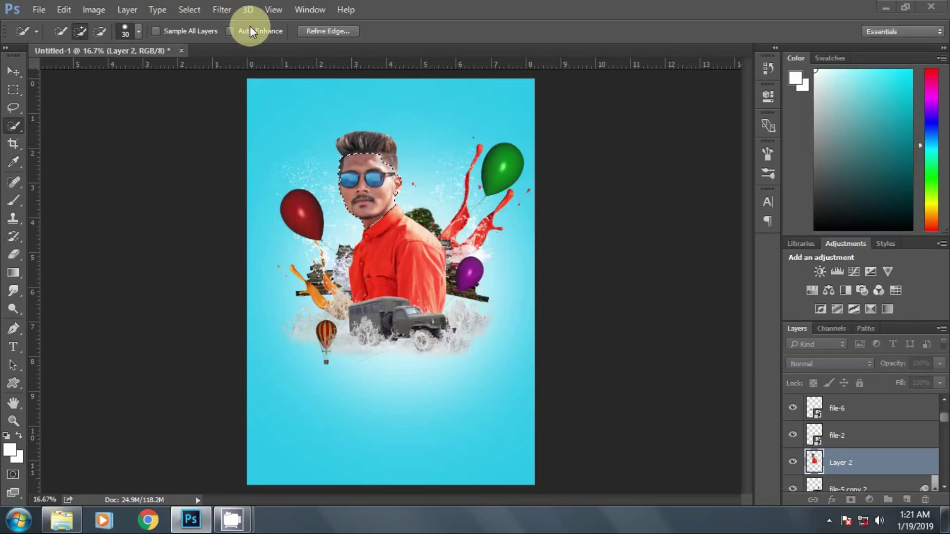
Deselect the selection around the face.
click(104, 9)
click(524, 6)
right_click(388, 188)
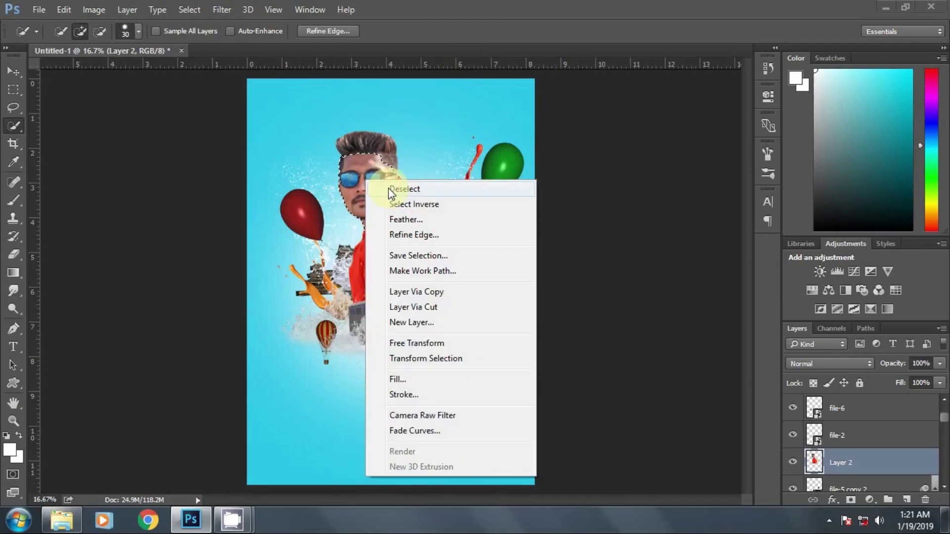
click(390, 190)
click(13, 420)
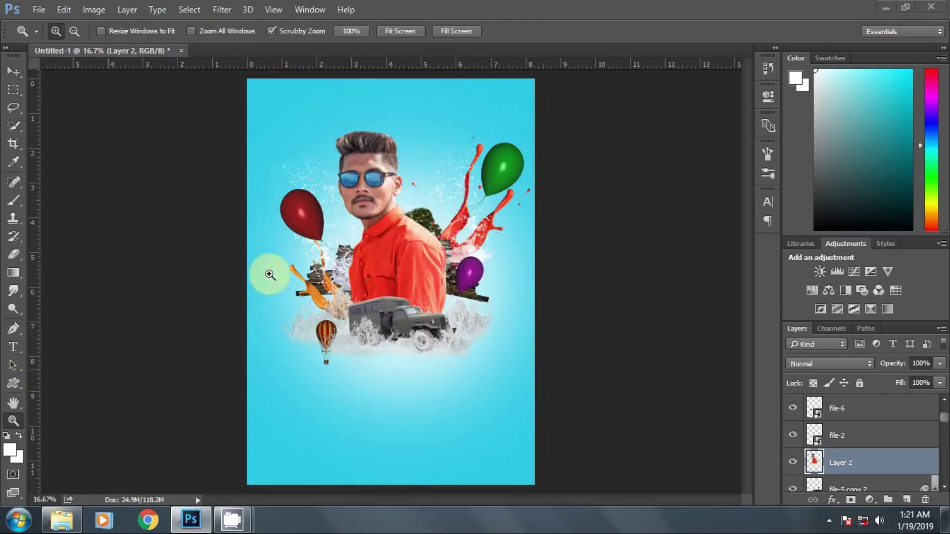
Smooth the man's cheek skin with the Mixer Brush at 136 then 82 px.
click(377, 173)
click(13, 200)
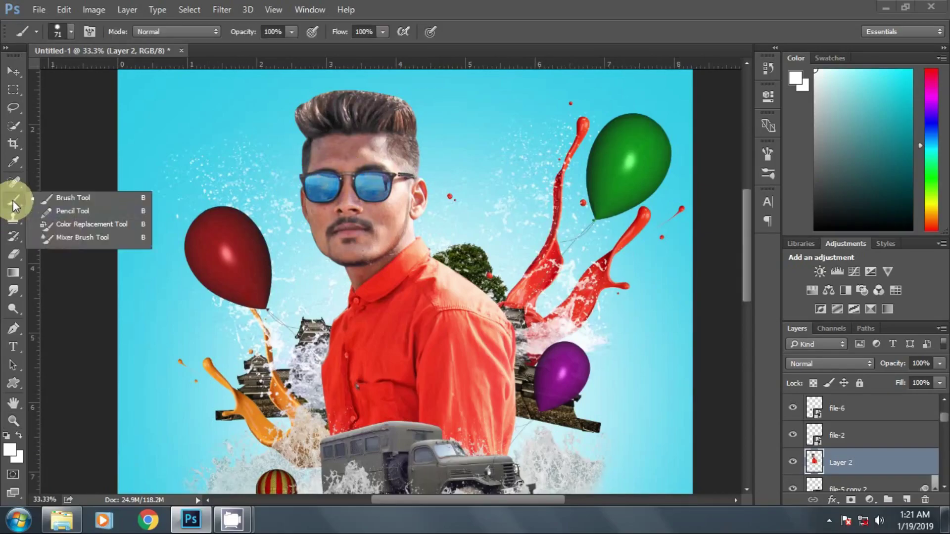
click(70, 237)
right_click(333, 157)
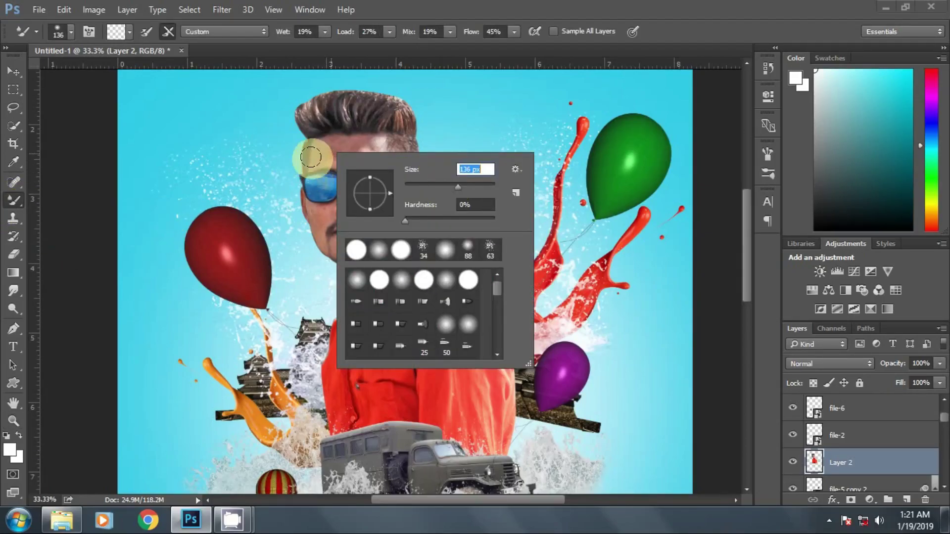
key(Return)
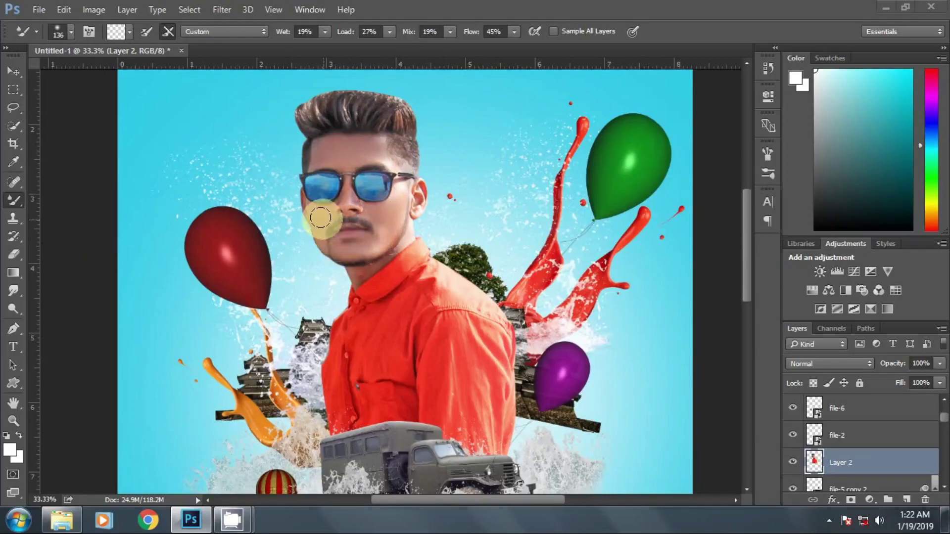
right_click(360, 189)
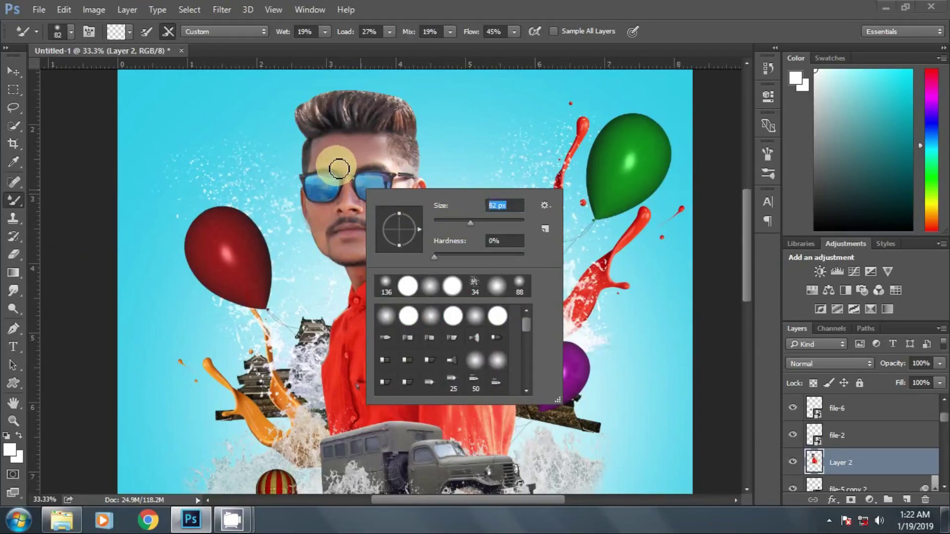
key(Return)
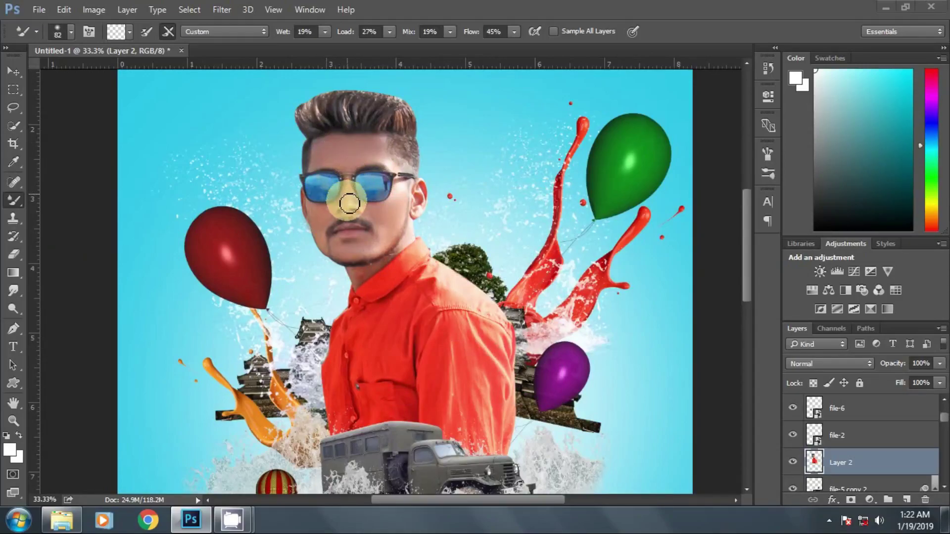
mouse_move(321, 219)
mouse_down()
mouse_move(325, 228)
mouse_move(340, 201)
mouse_move(319, 213)
mouse_move(323, 234)
mouse_move(399, 235)
mouse_up()
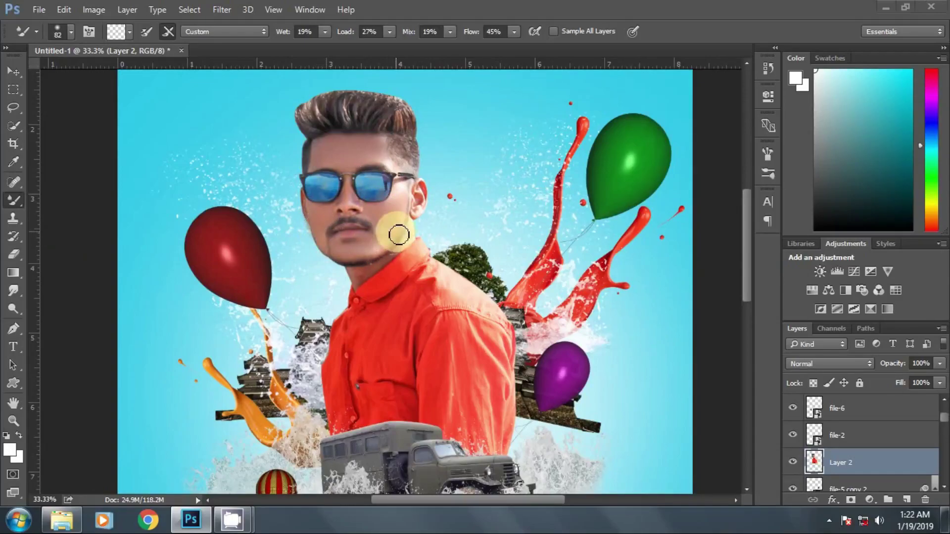
scroll(399, 235, down, 2)
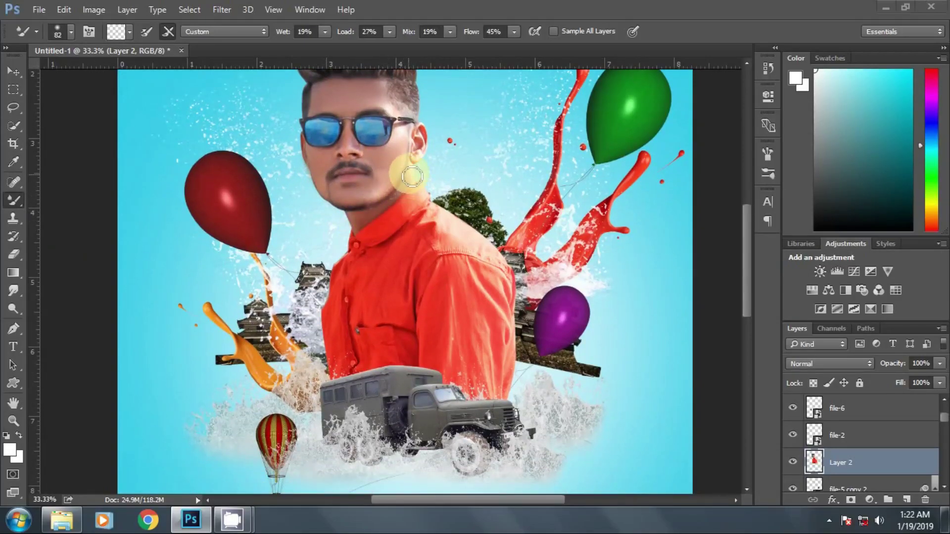
scroll(360, 191, down, 1)
scroll(361, 191, up, 2)
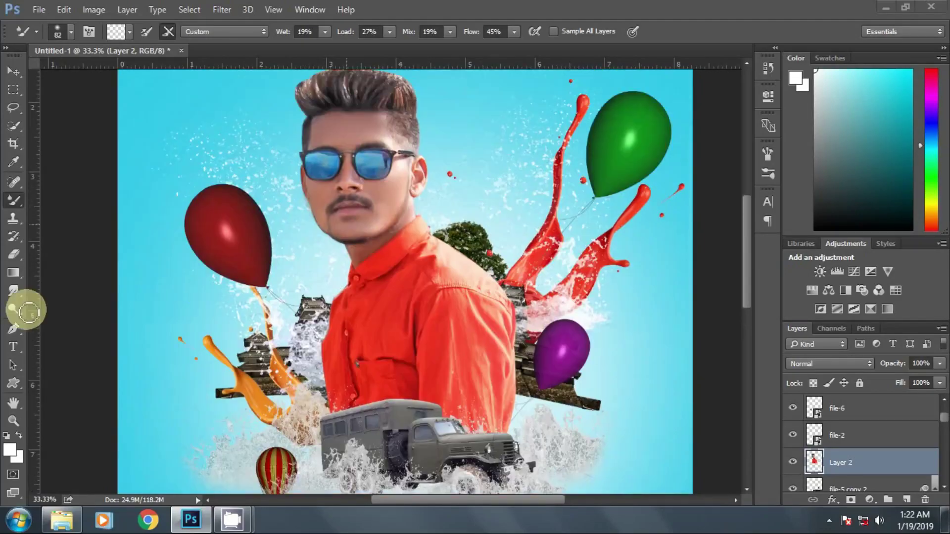
scroll(28, 311, up, 1)
Smudge the hair's top edge into strands with an 83 px spatter brush at 41%.
click(13, 290)
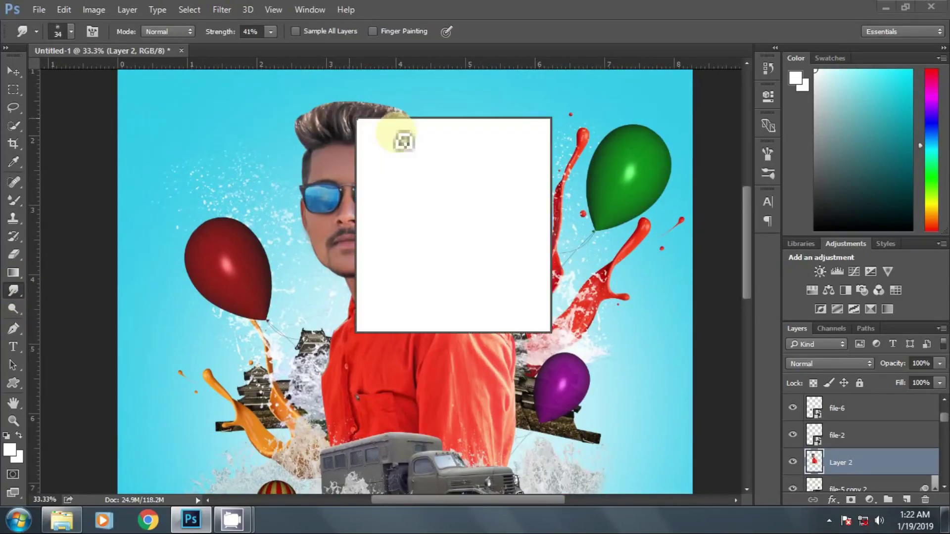
drag(441, 150, 461, 150)
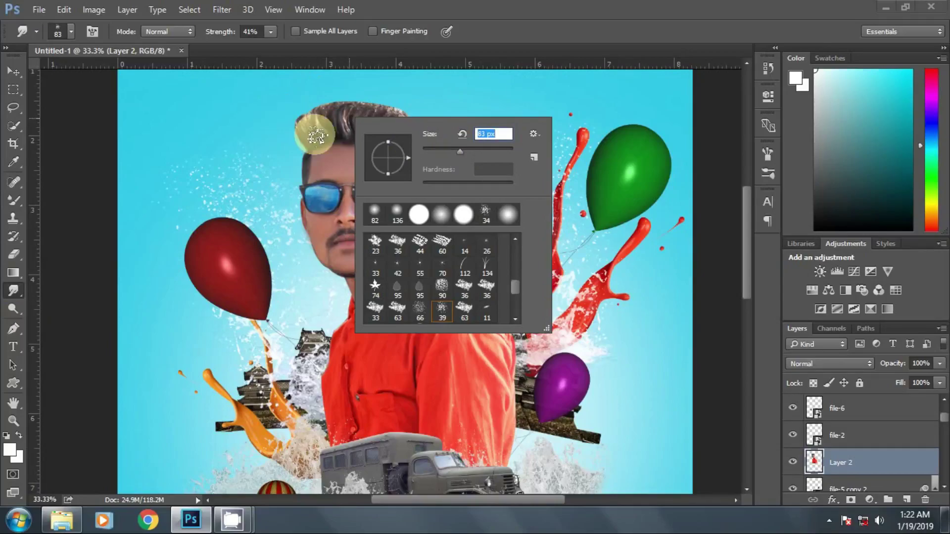
click(316, 138)
mouse_move(322, 139)
mouse_down()
mouse_move(307, 95)
mouse_move(318, 110)
mouse_move(361, 95)
mouse_move(351, 124)
mouse_move(408, 131)
mouse_move(381, 109)
mouse_up()
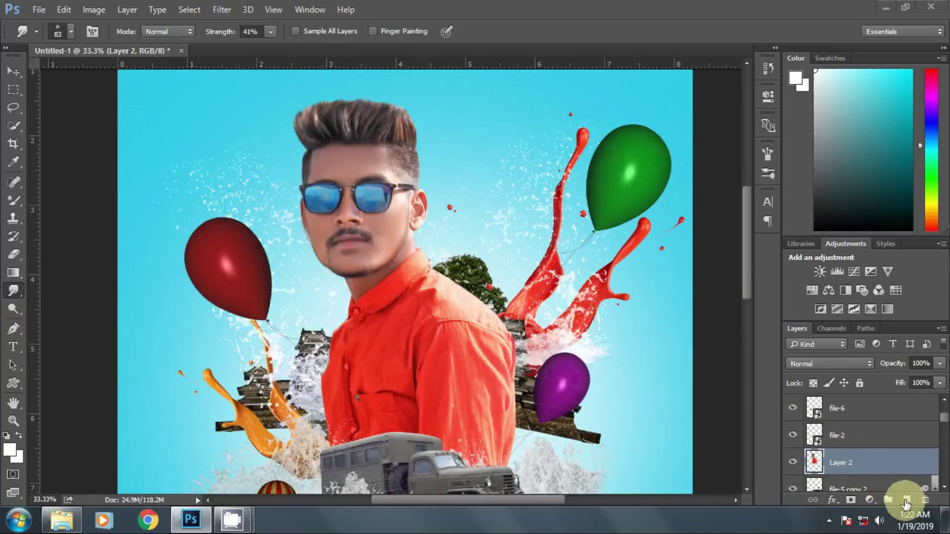
Paint cyan over the sunglasses lenses on a new Layer 3.
click(906, 500)
click(13, 200)
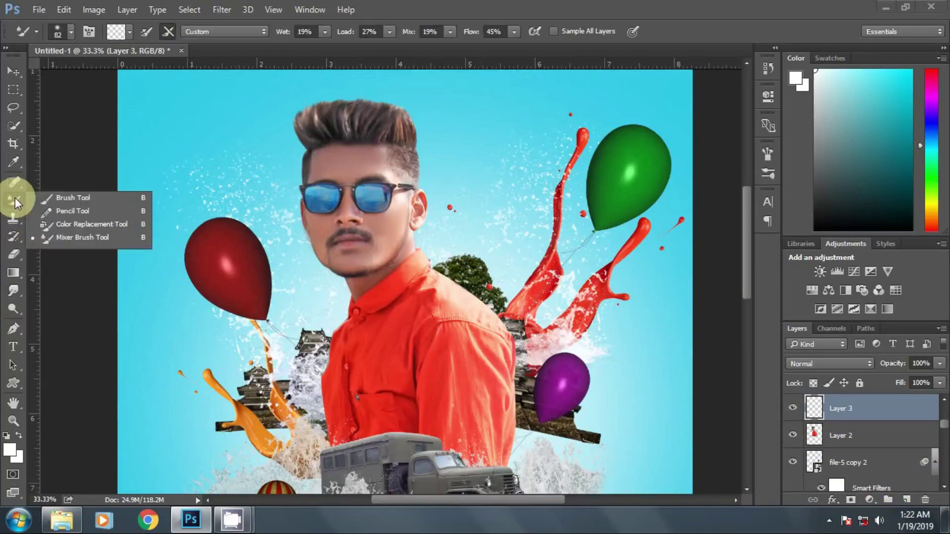
click(11, 449)
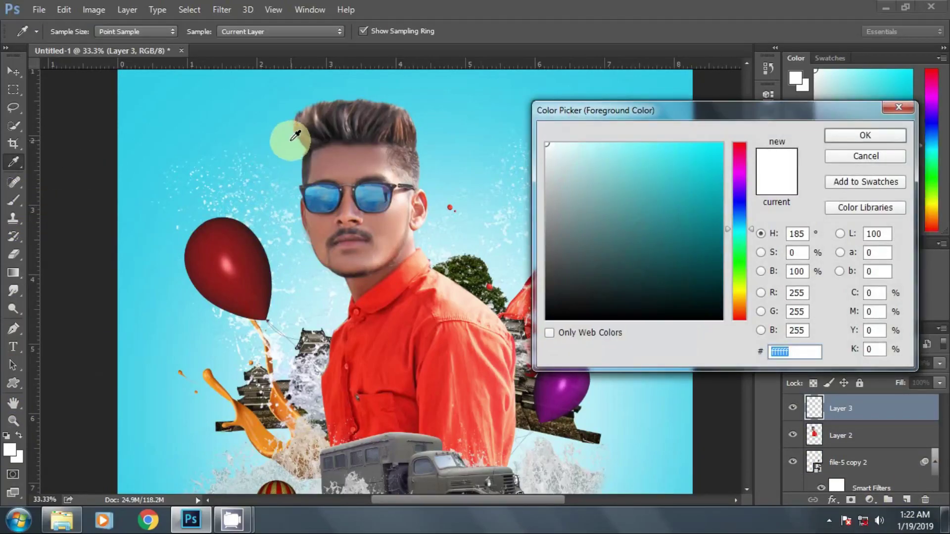
click(687, 156)
click(865, 135)
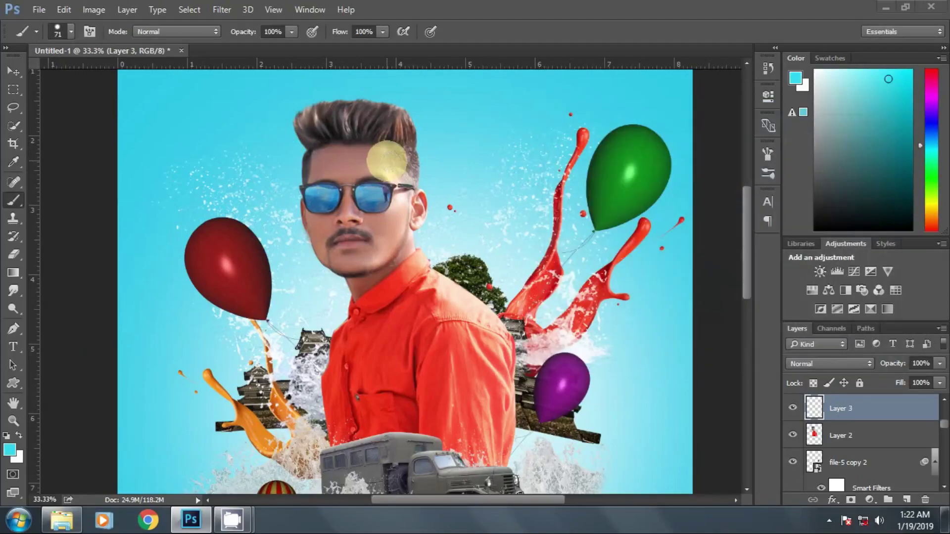
drag(376, 200, 317, 194)
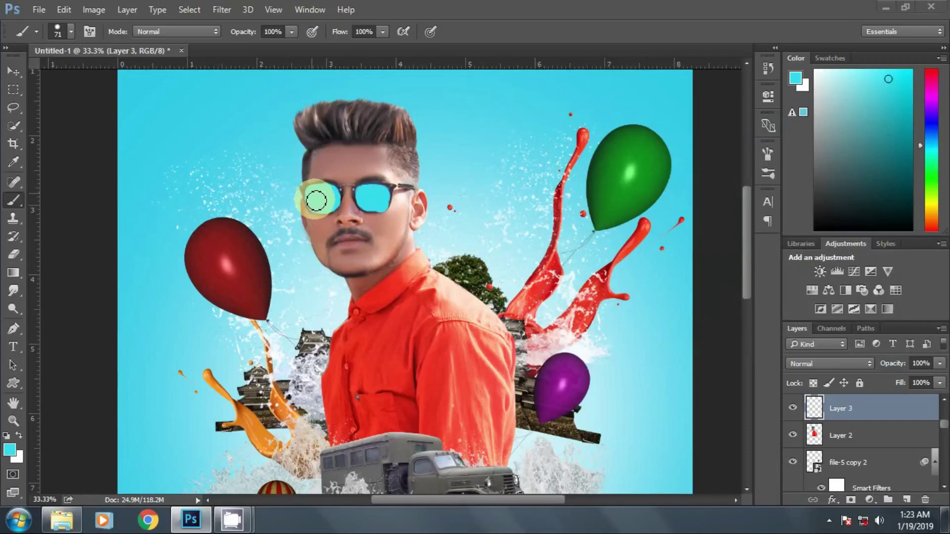
Set Layer 3's blend mode to Color and fit the whole poster on screen.
click(807, 365)
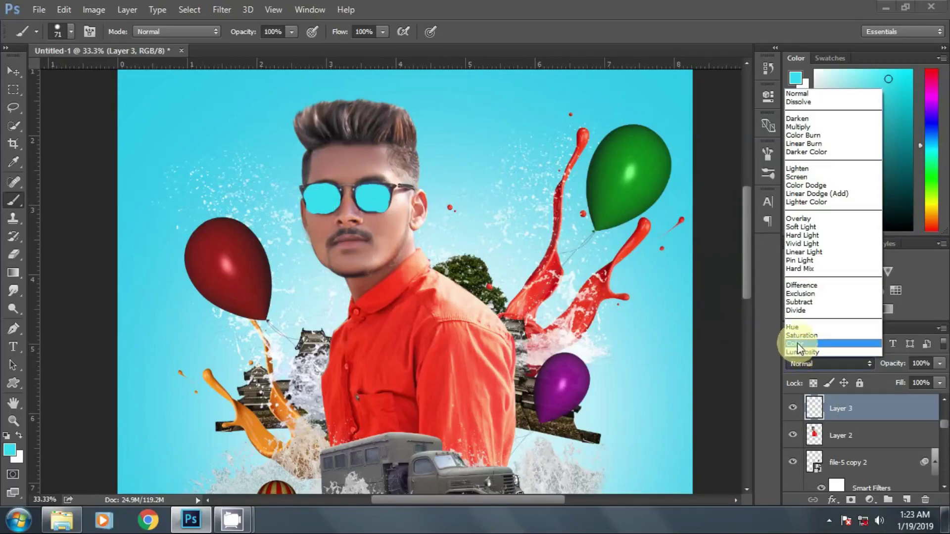
click(798, 343)
click(13, 420)
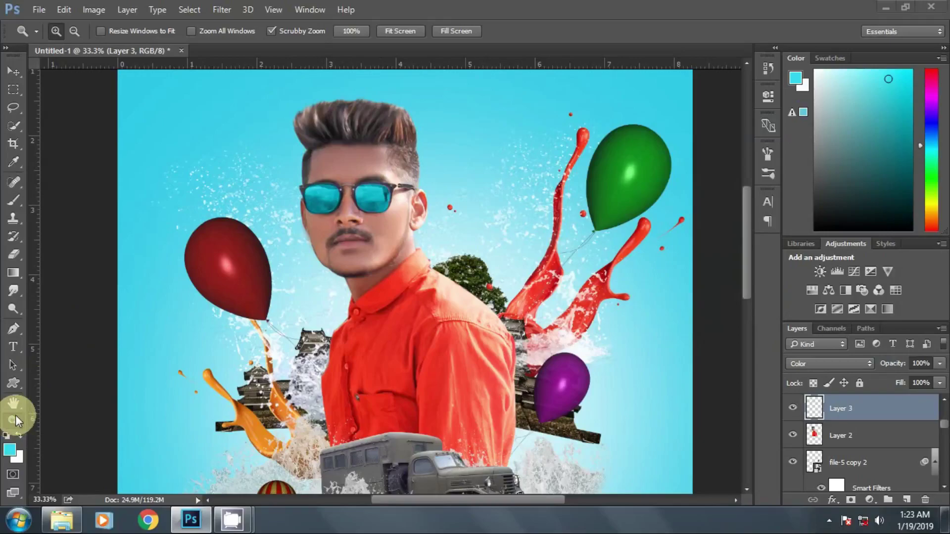
click(414, 30)
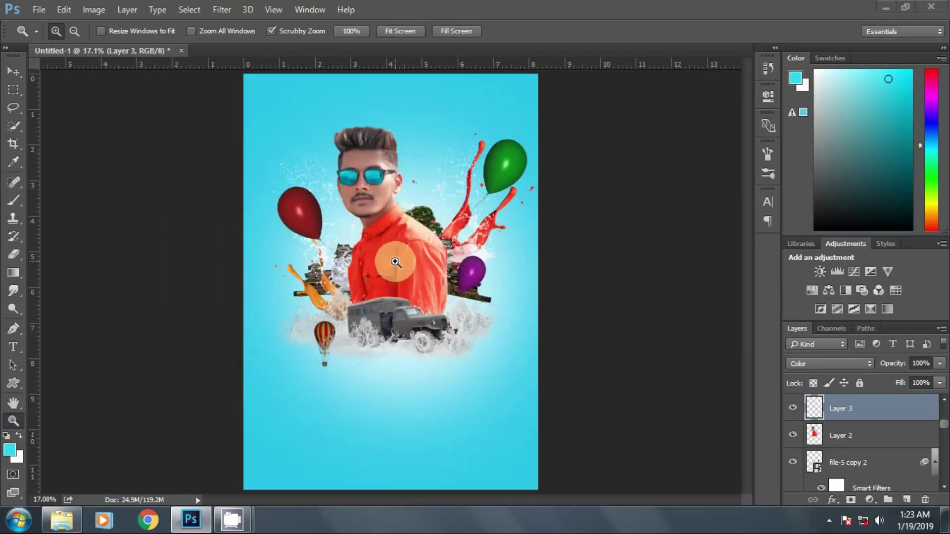
Scale the Layer 1 white glow to 111% and nudge it slightly lower.
scroll(844, 441, down, 3)
scroll(838, 435, down, 5)
scroll(839, 450, down, 5)
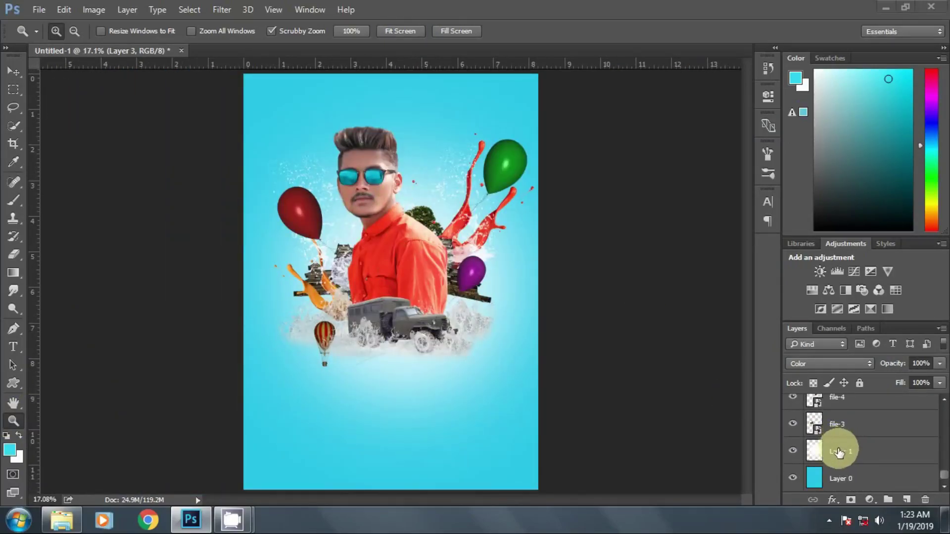
click(792, 452)
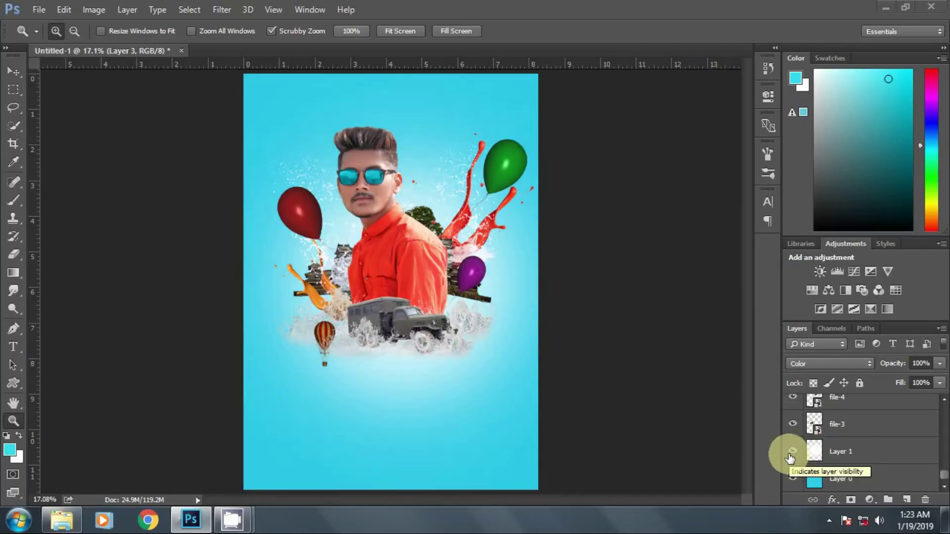
click(839, 450)
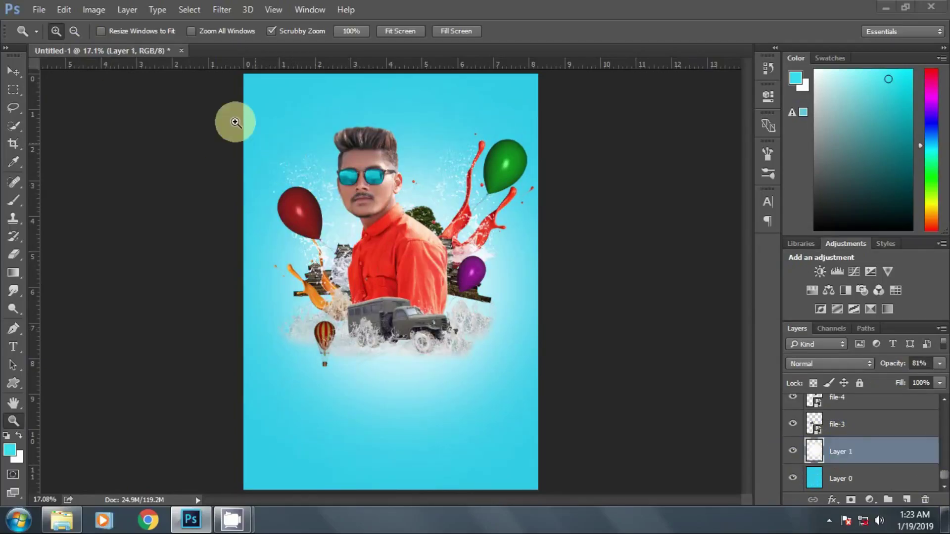
click(94, 9)
mouse_move(64, 9)
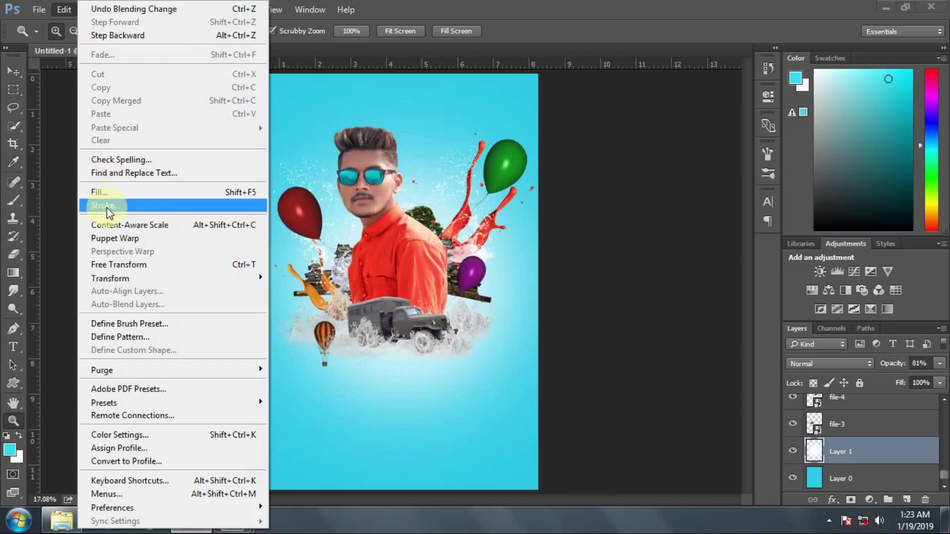
click(115, 265)
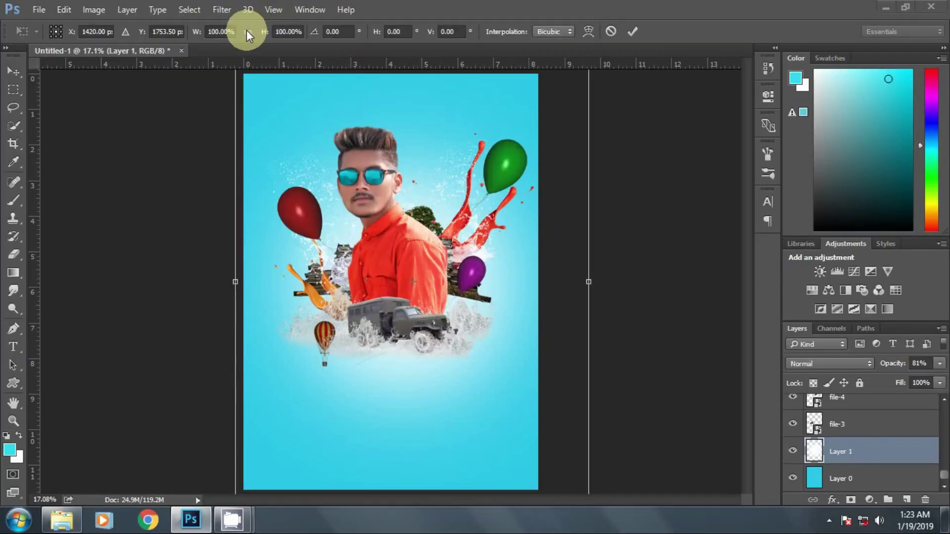
drag(266, 32, 276, 31)
mouse_move(386, 218)
mouse_down()
mouse_move(388, 231)
mouse_move(387, 218)
mouse_up()
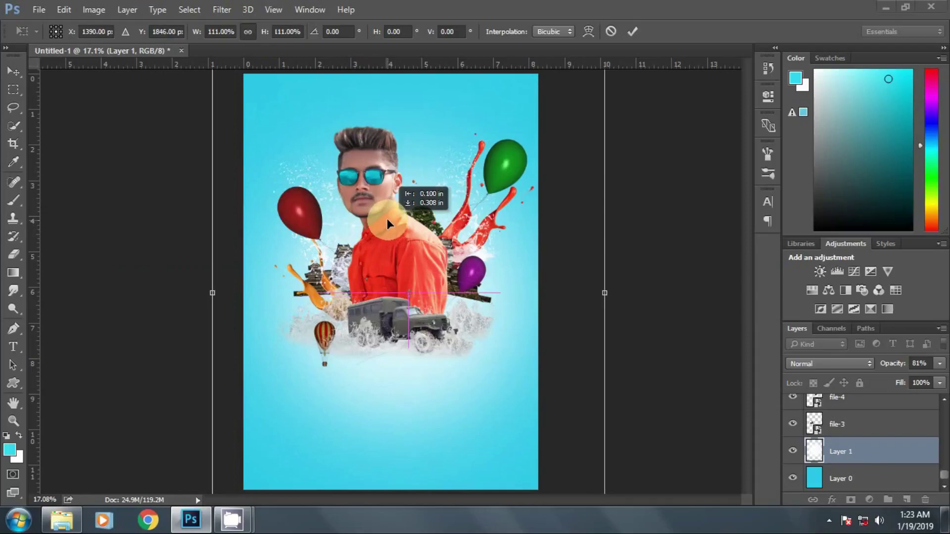
click(632, 33)
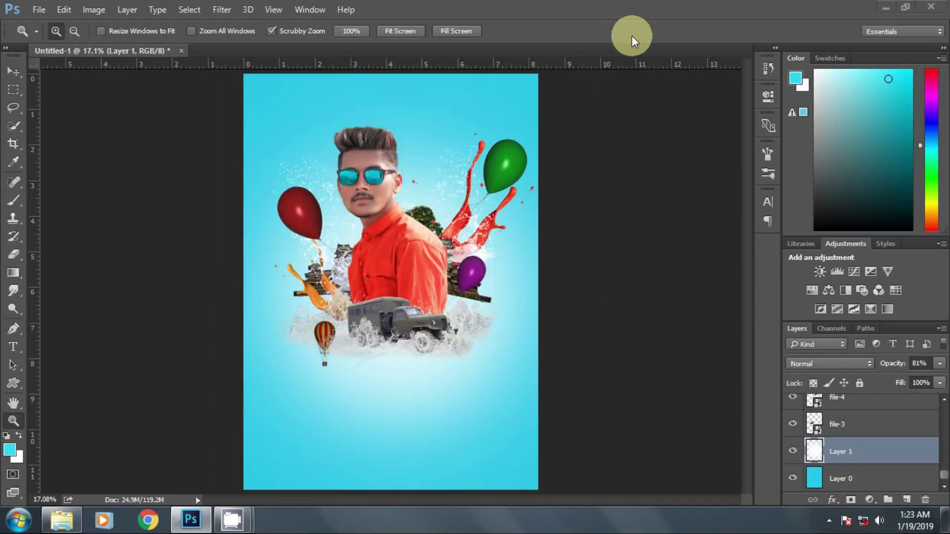
Place the file-9 airplane at the upper left beside the man's head, scaled to 3.88%.
click(886, 7)
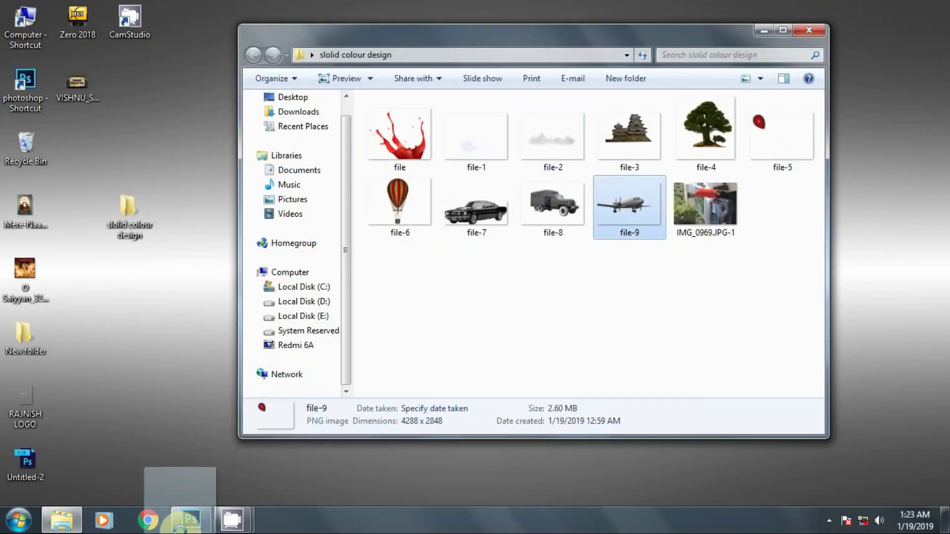
click(191, 519)
drag(287, 257, 283, 259)
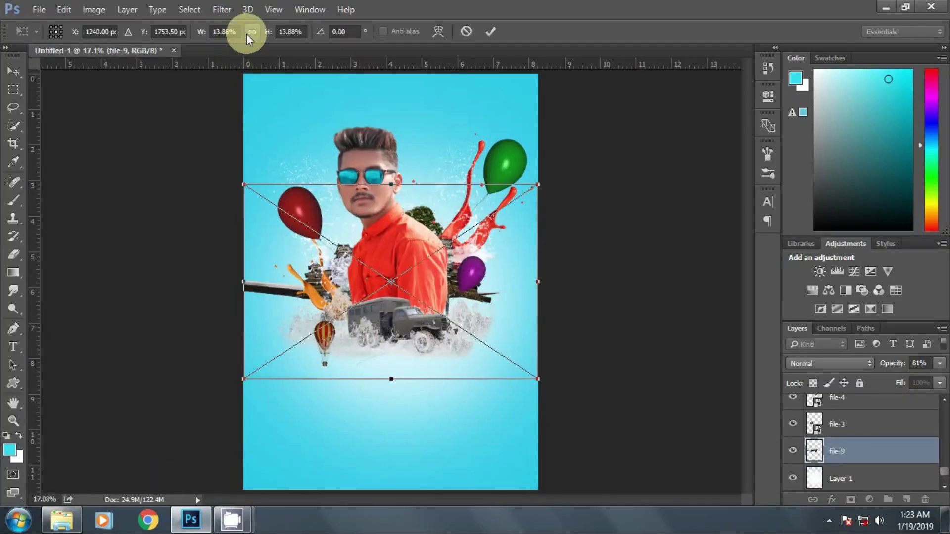
drag(247, 33, 262, 32)
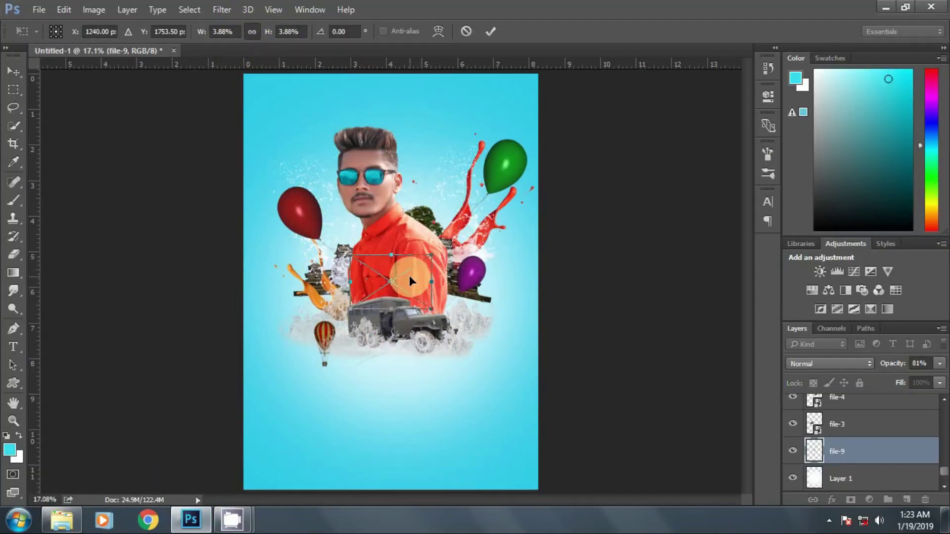
drag(409, 276, 324, 146)
drag(264, 31, 266, 32)
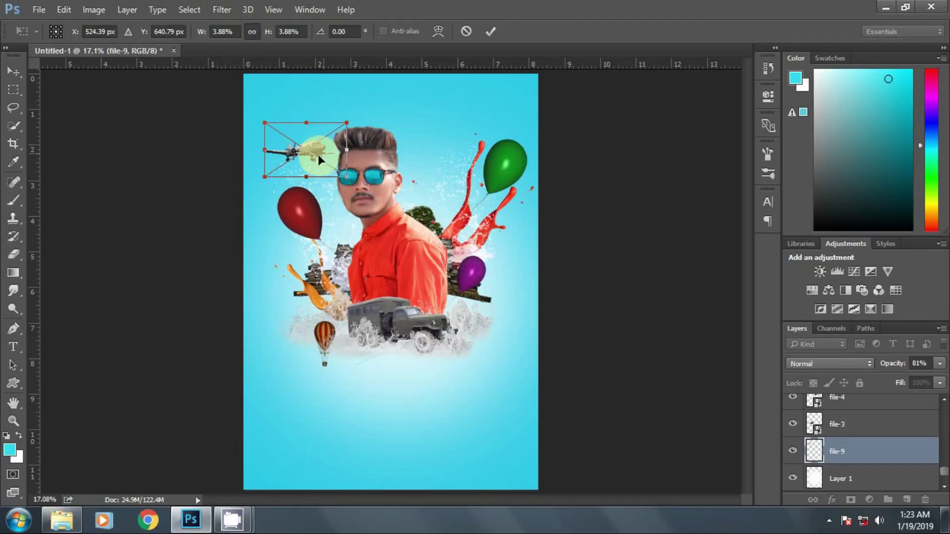
drag(319, 154, 316, 150)
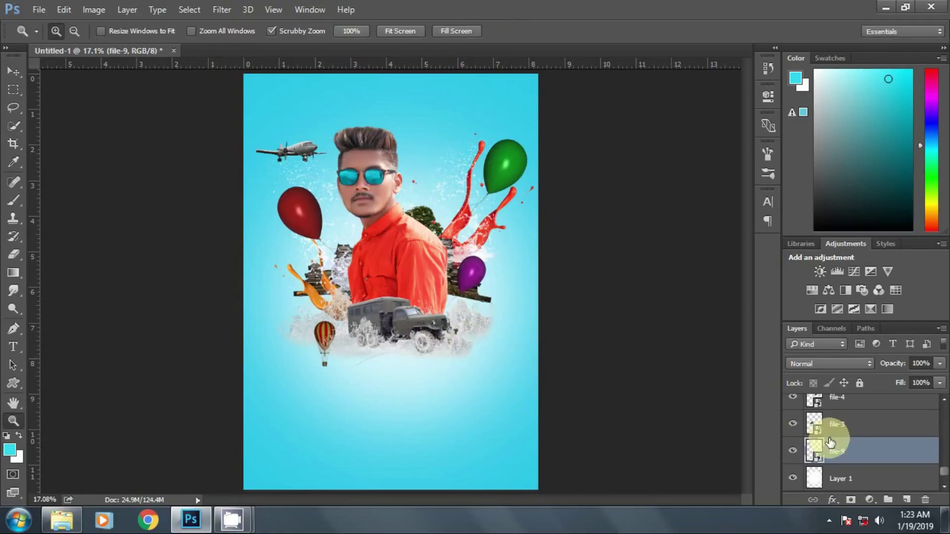
scroll(851, 448, down, 1)
click(849, 476)
Add a dark post-crop vignette to Layer 0 using the Camera Raw Filter's Effects settings.
click(222, 9)
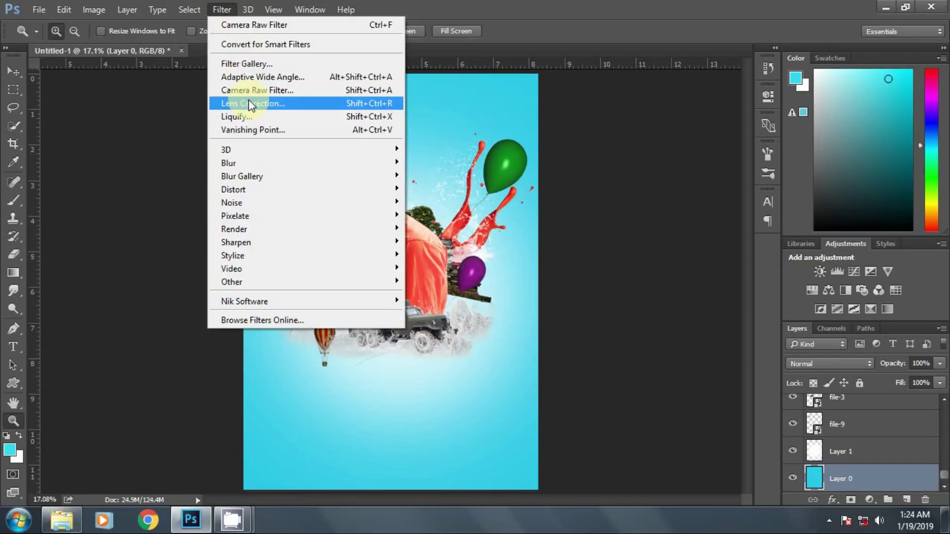
click(251, 92)
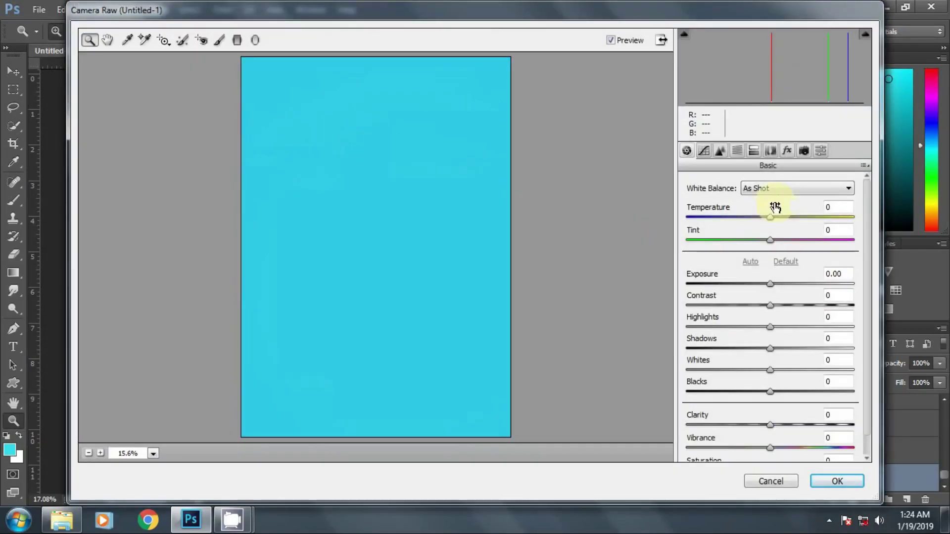
click(790, 151)
mouse_move(756, 328)
mouse_down()
mouse_move(733, 329)
mouse_move(744, 331)
mouse_up()
click(716, 352)
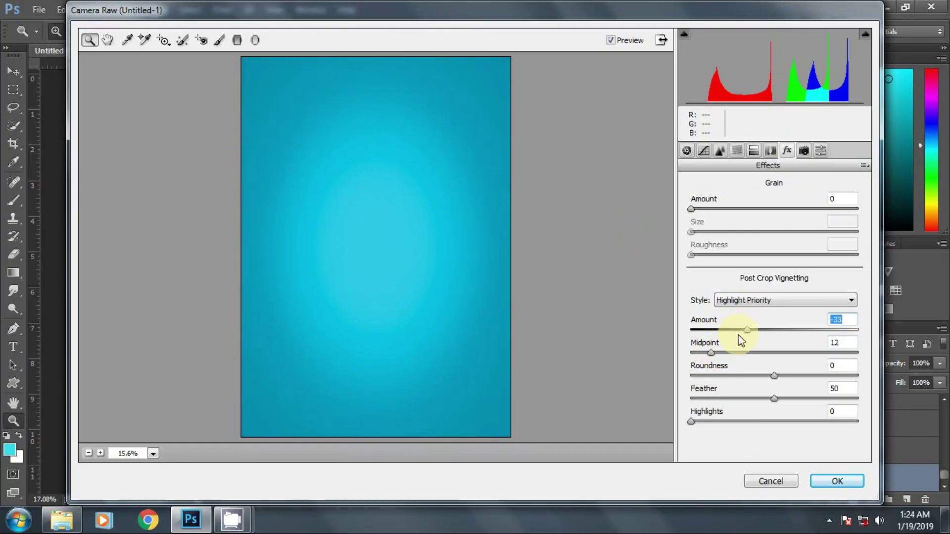
Tune the vignette to Amount -35, Roundness -14 and Feather 60, then apply it.
drag(747, 329, 688, 353)
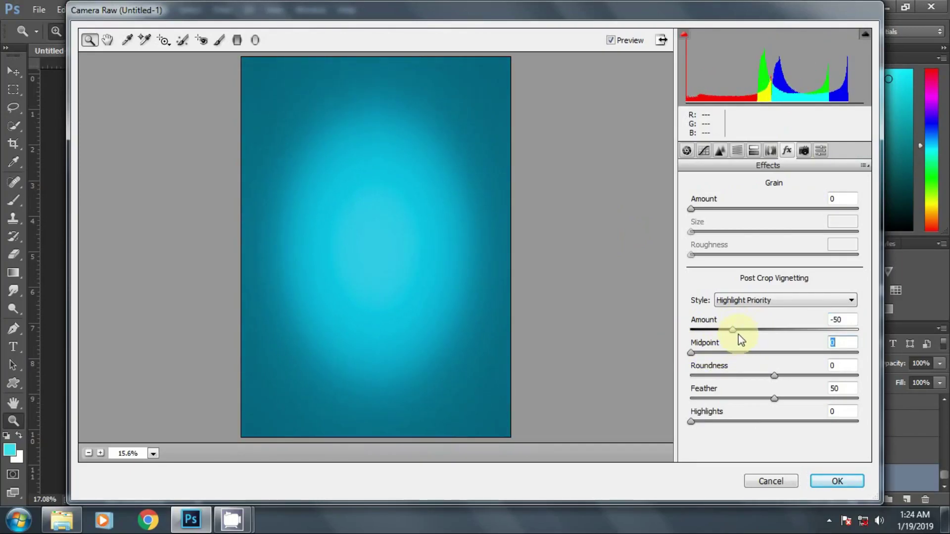
drag(762, 398, 772, 398)
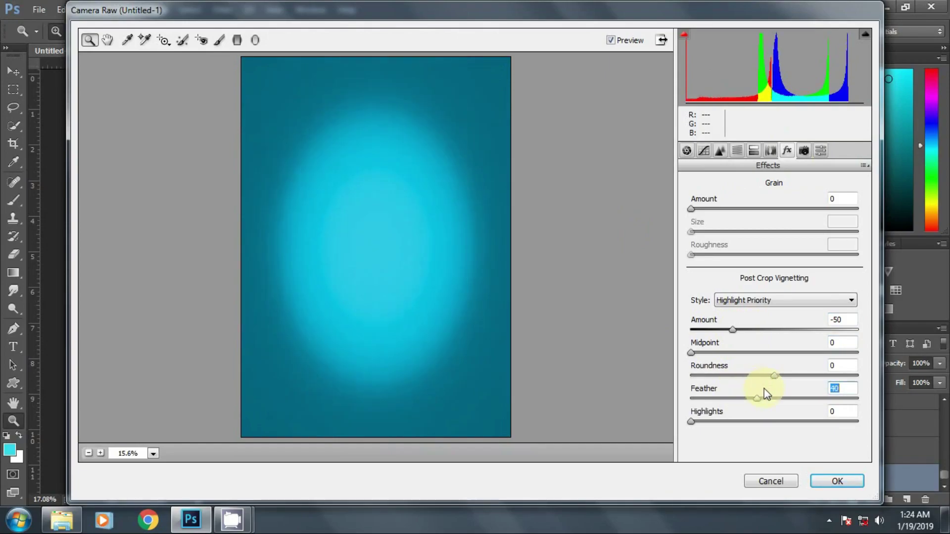
drag(734, 329, 742, 329)
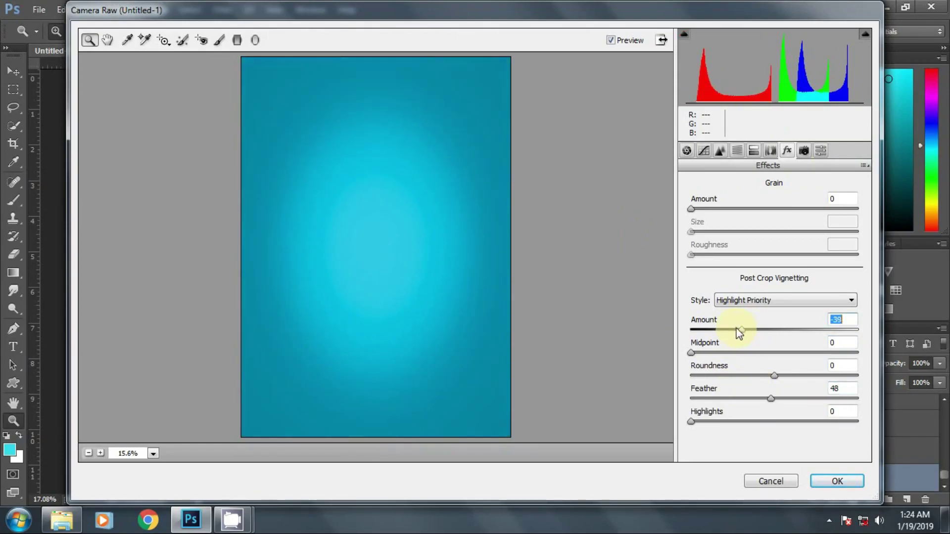
mouse_move(771, 398)
mouse_down()
mouse_move(791, 398)
mouse_move(763, 376)
mouse_up()
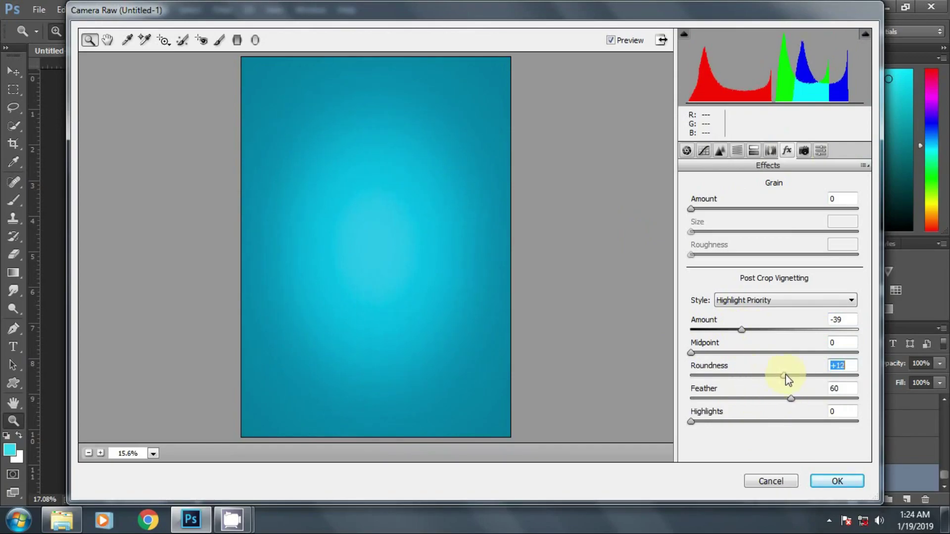
drag(743, 329, 705, 352)
click(715, 353)
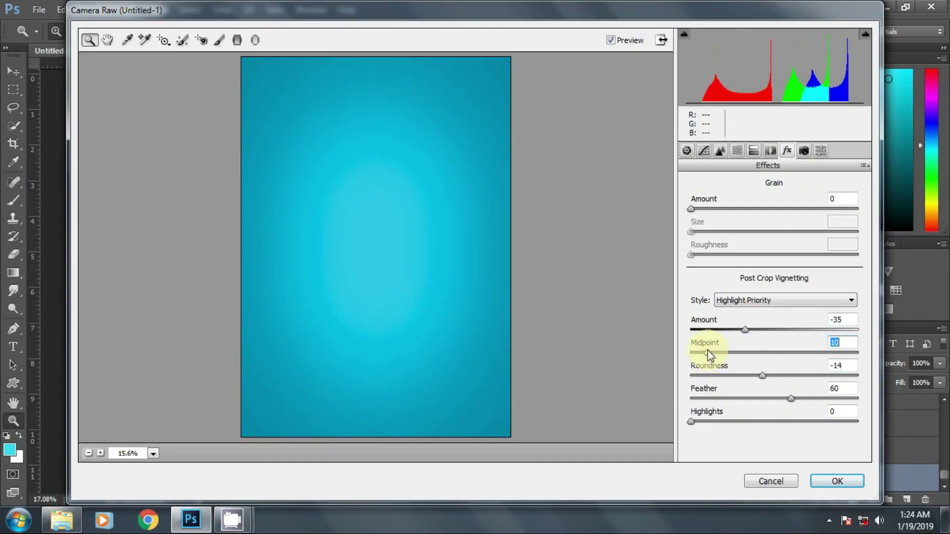
click(826, 481)
Fit the poster on screen and start a Coalition Regular 37.5 pt text layer below the truck.
click(361, 224)
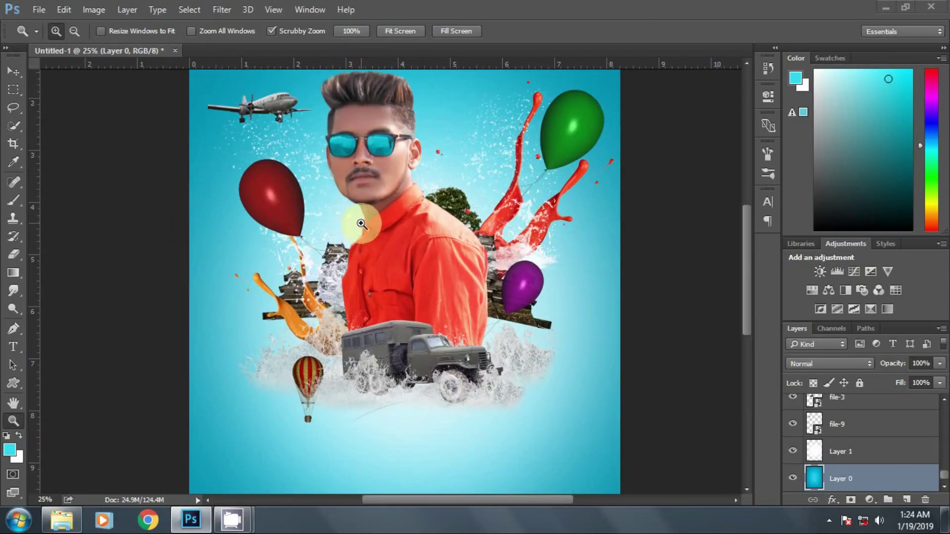
click(402, 31)
scroll(842, 450, up, 2)
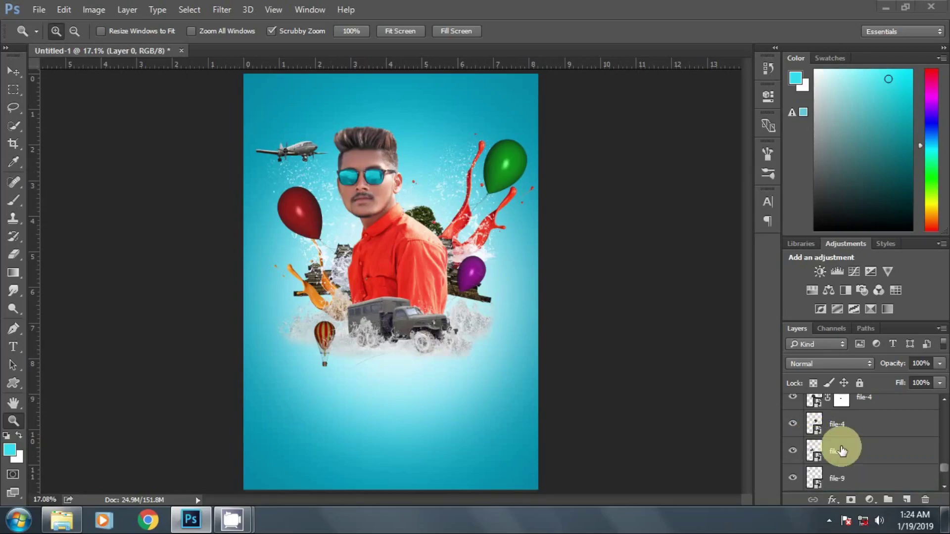
scroll(842, 450, down, 2)
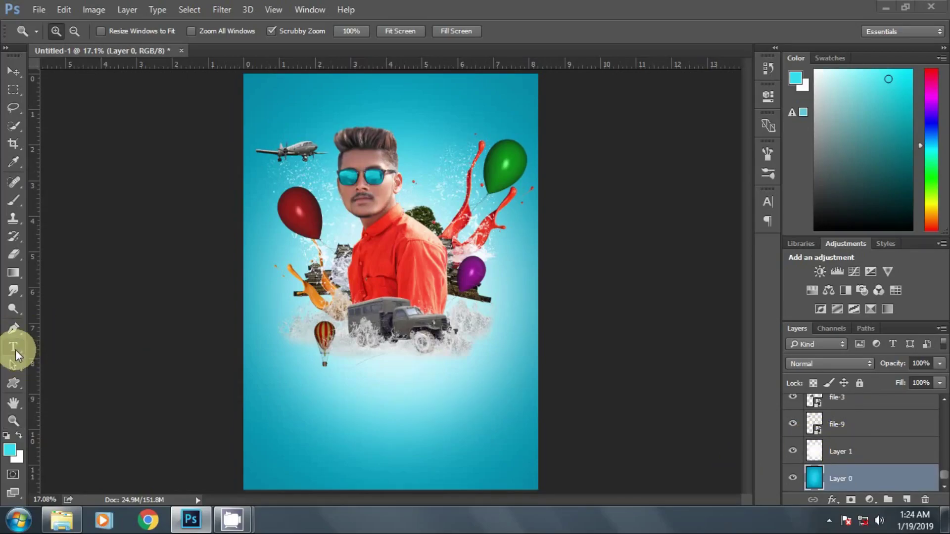
click(14, 347)
click(396, 409)
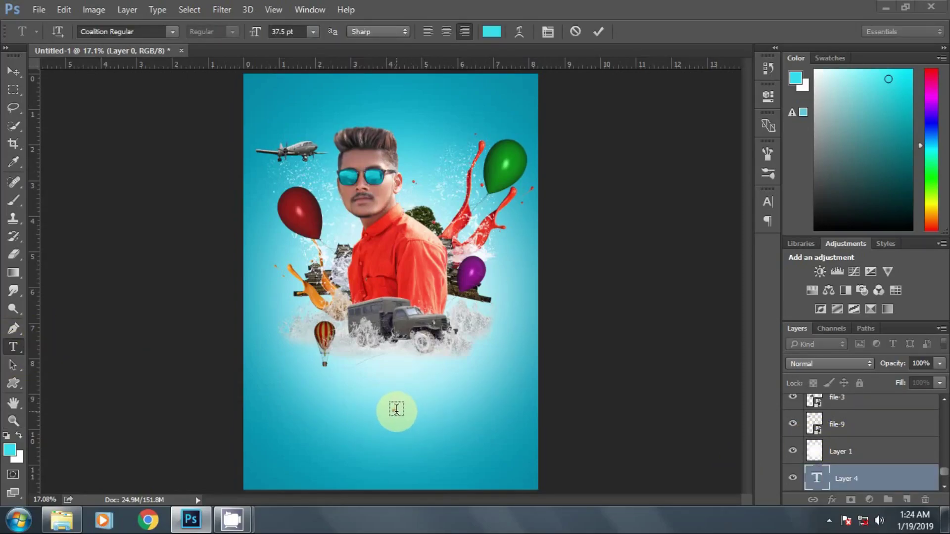
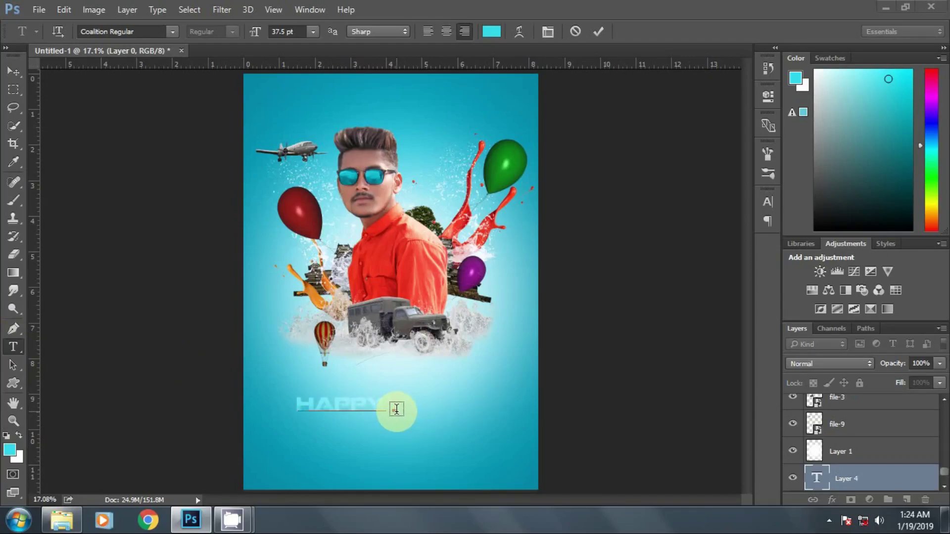
Finish typing 'HAPPY BIRTHDAY', commit it and colour the text bright yellow.
text(IRTHDAY)
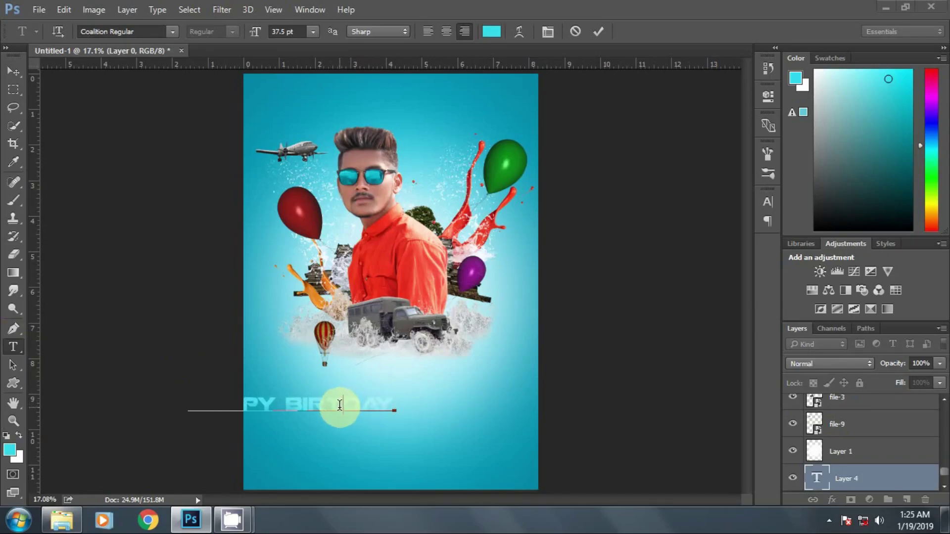
click(599, 32)
click(494, 31)
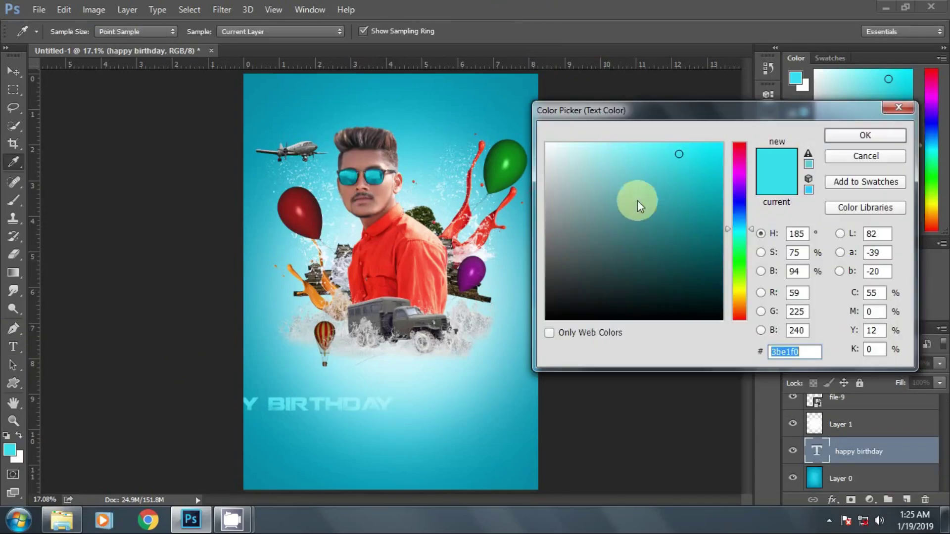
click(740, 293)
click(721, 145)
click(860, 138)
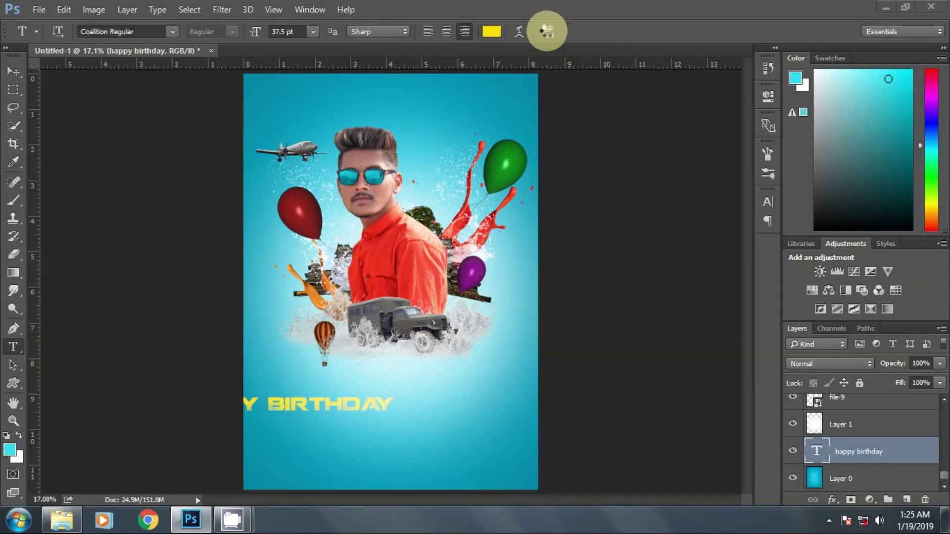
Set the title's font to Helvetica Inserat LT Std Roman.
click(547, 32)
click(684, 208)
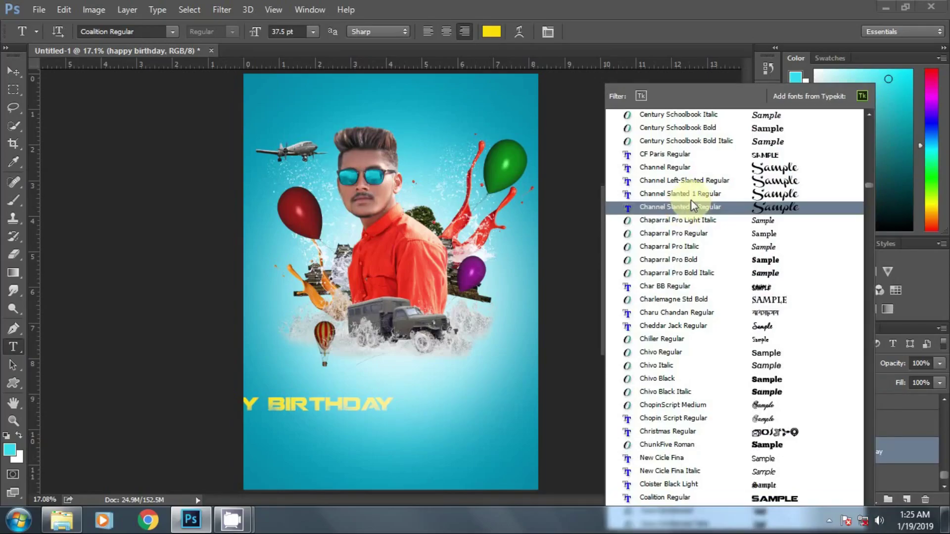
drag(869, 190, 864, 282)
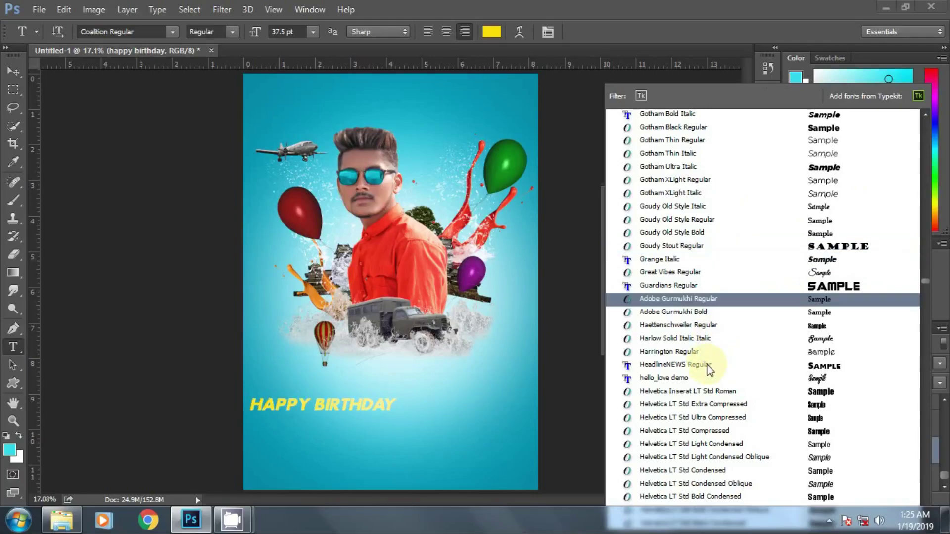
click(714, 396)
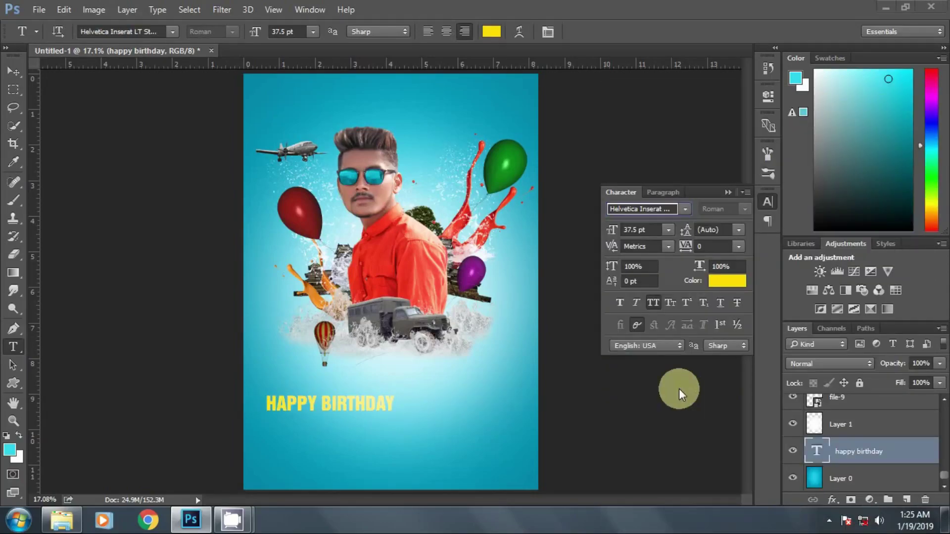
click(724, 193)
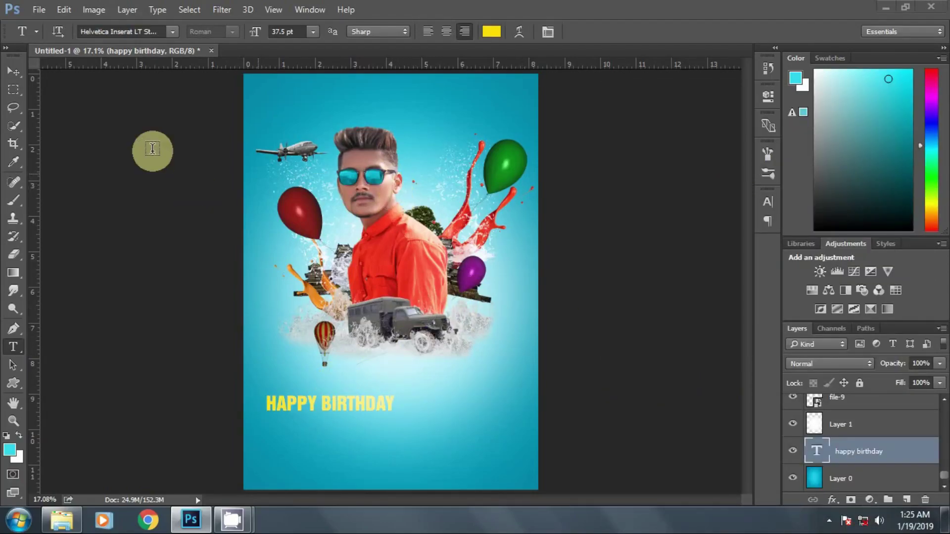
Rotate HAPPY BIRTHDAY about -10°, scale it to 111% and move it up-right below the collage.
click(13, 72)
drag(464, 361, 459, 351)
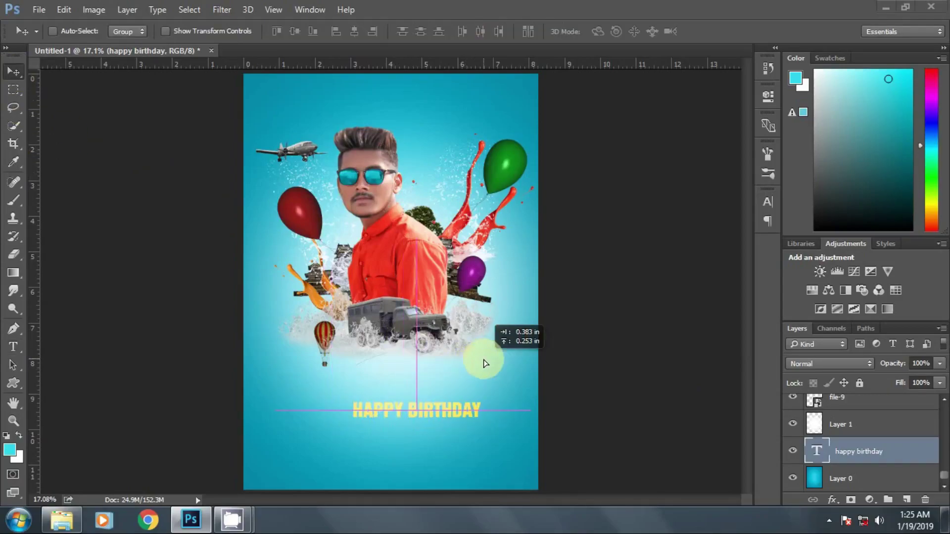
click(64, 9)
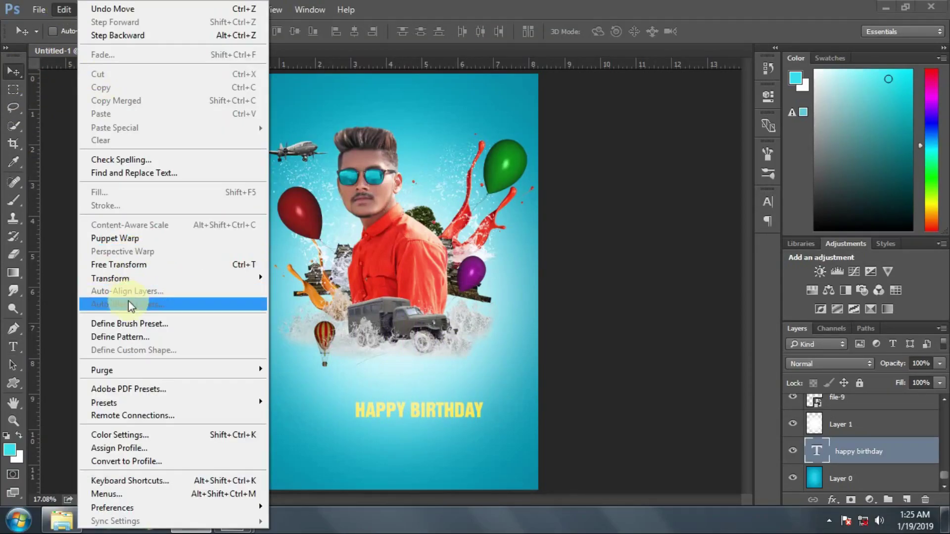
click(148, 265)
drag(515, 330, 502, 303)
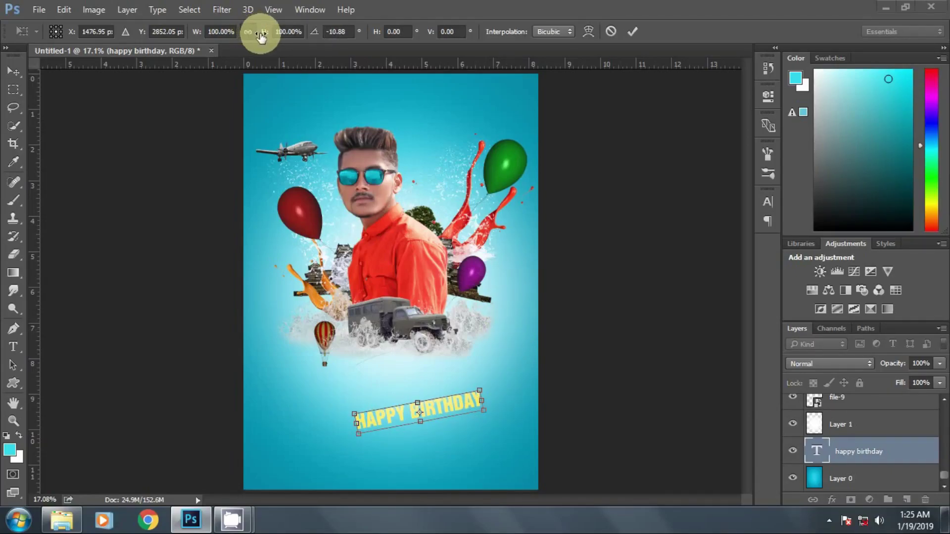
drag(261, 36, 270, 36)
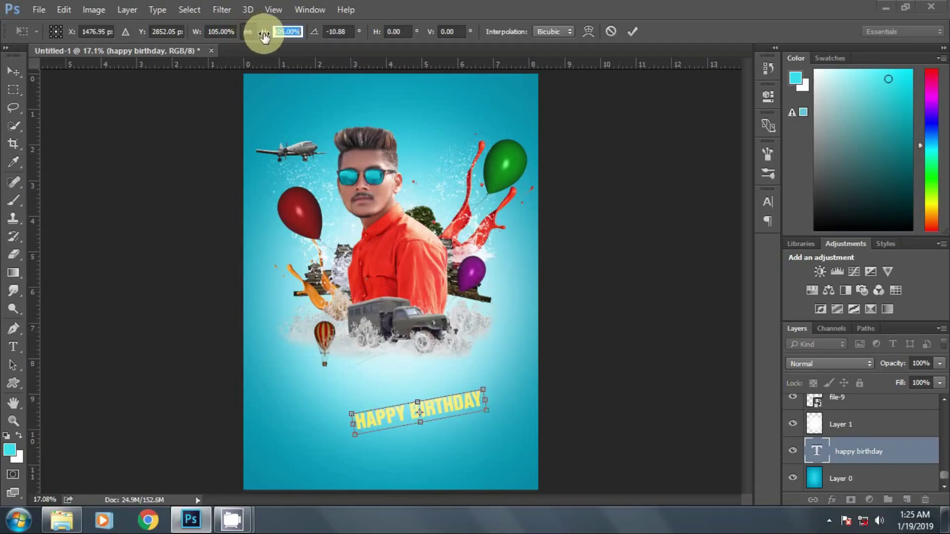
click(628, 32)
drag(416, 380, 424, 365)
Mask Layer 1 with upward black-to-white gradients so it fades out toward the bottom.
click(842, 425)
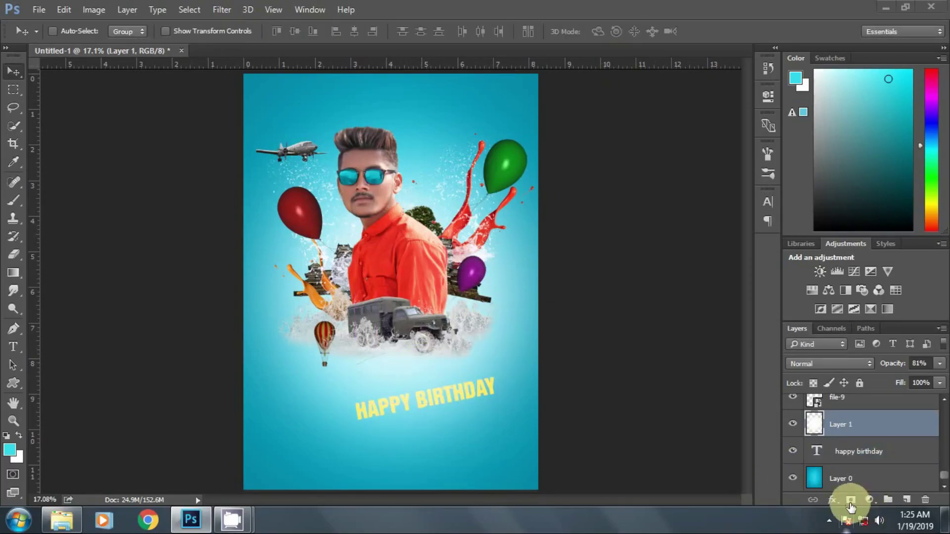
click(850, 500)
click(14, 272)
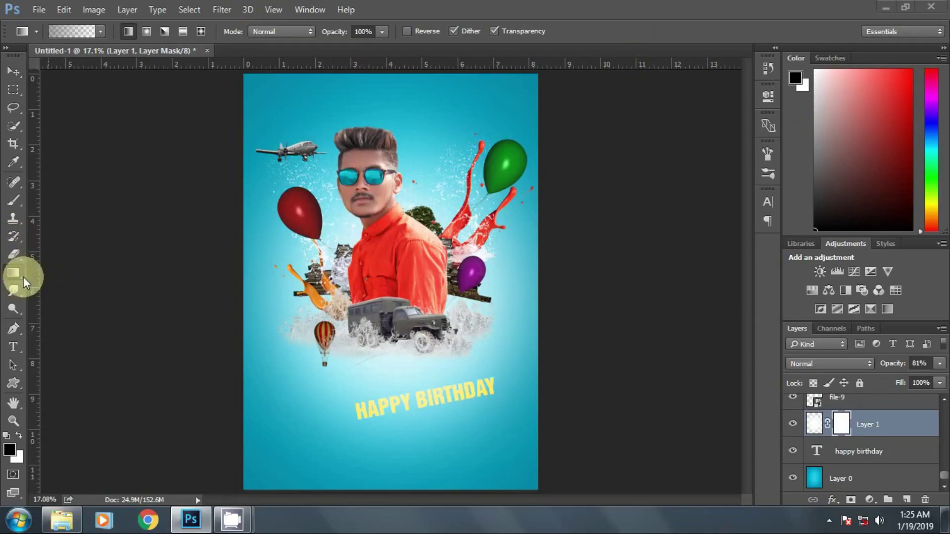
drag(397, 454, 391, 326)
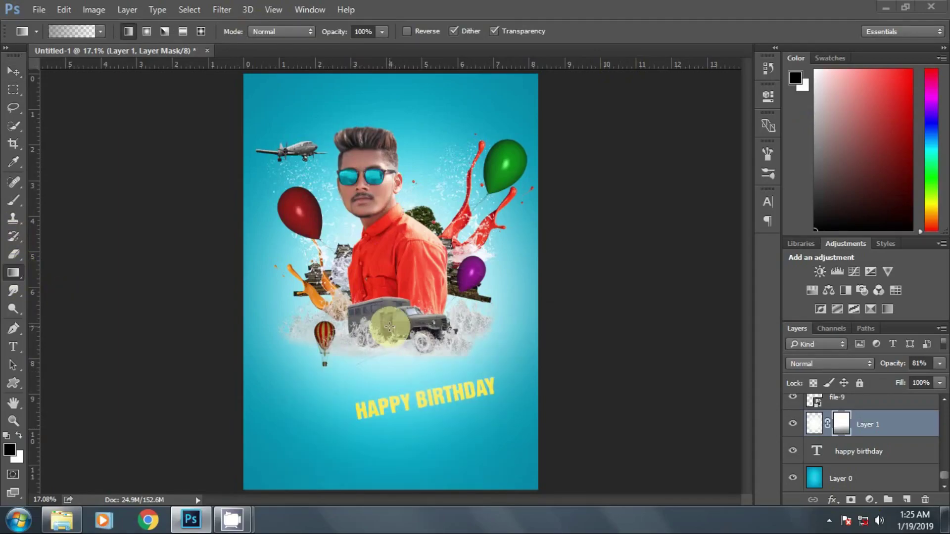
drag(406, 448, 394, 336)
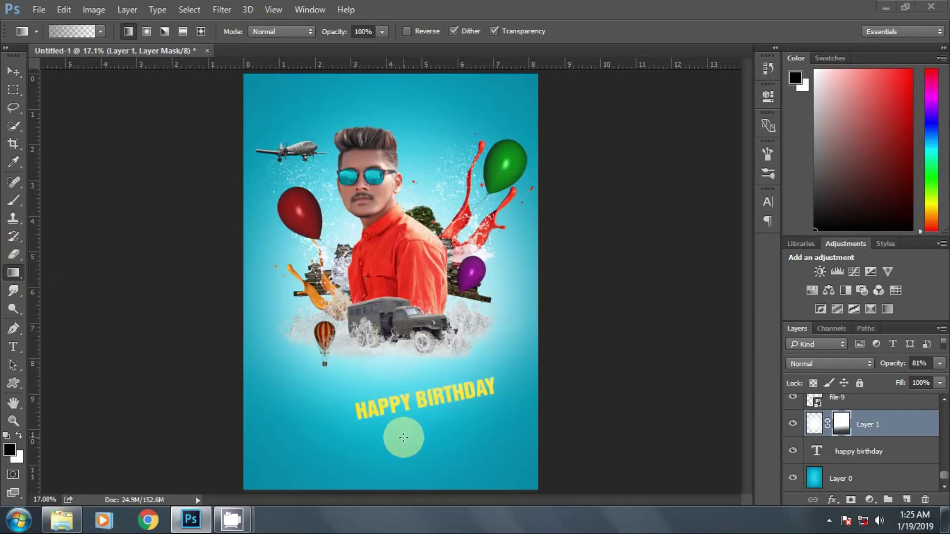
drag(403, 438, 401, 340)
drag(417, 449, 404, 351)
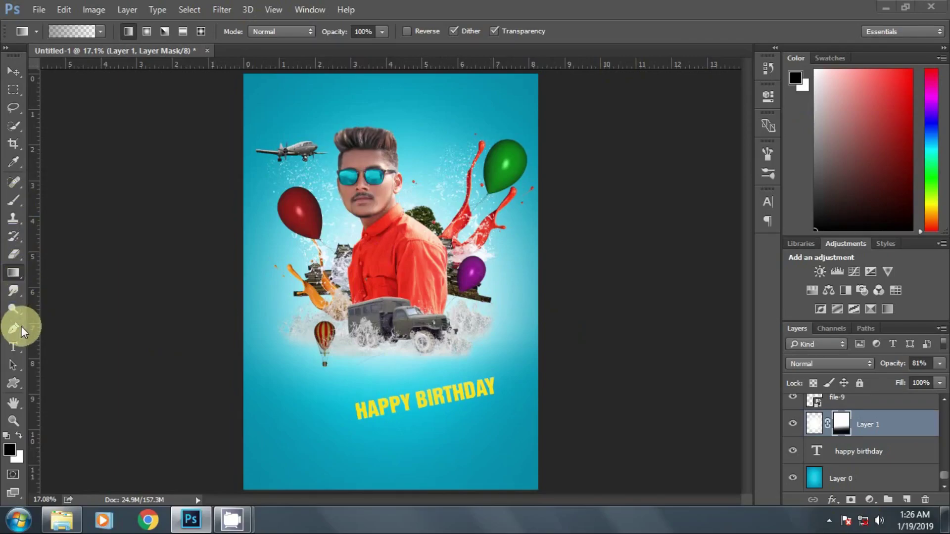
click(14, 346)
Type 'ITS MY BIRTDAY' at the lower left of the poster and commit it.
click(383, 434)
text(ITS MY BIR)
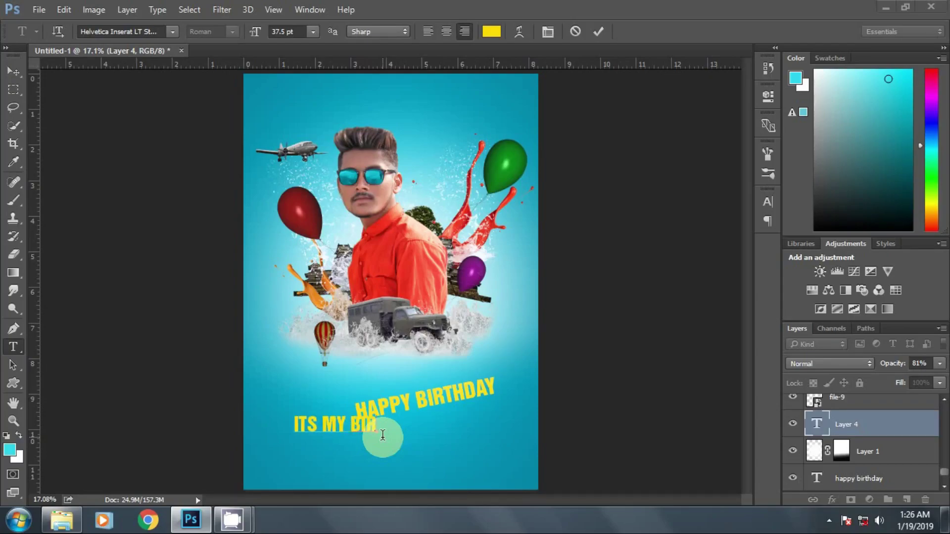
text(TDAY)
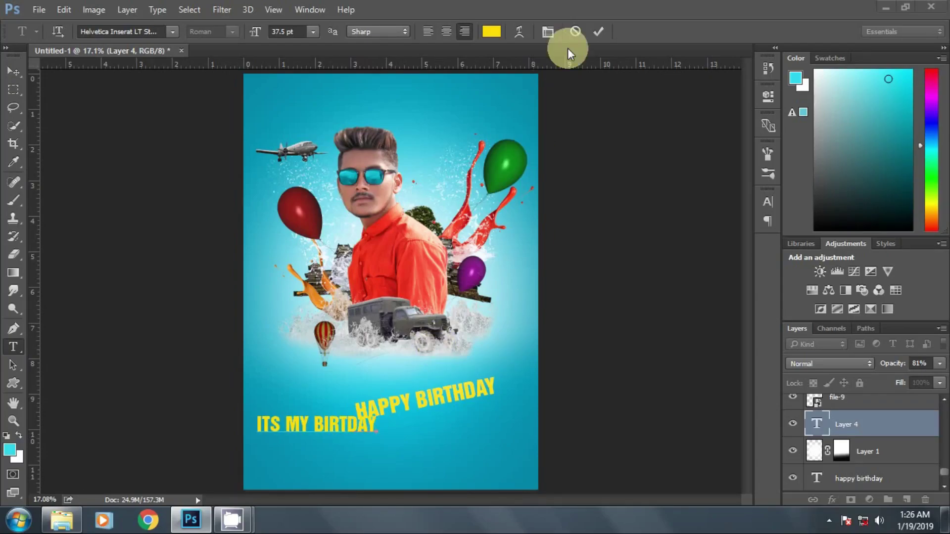
click(598, 31)
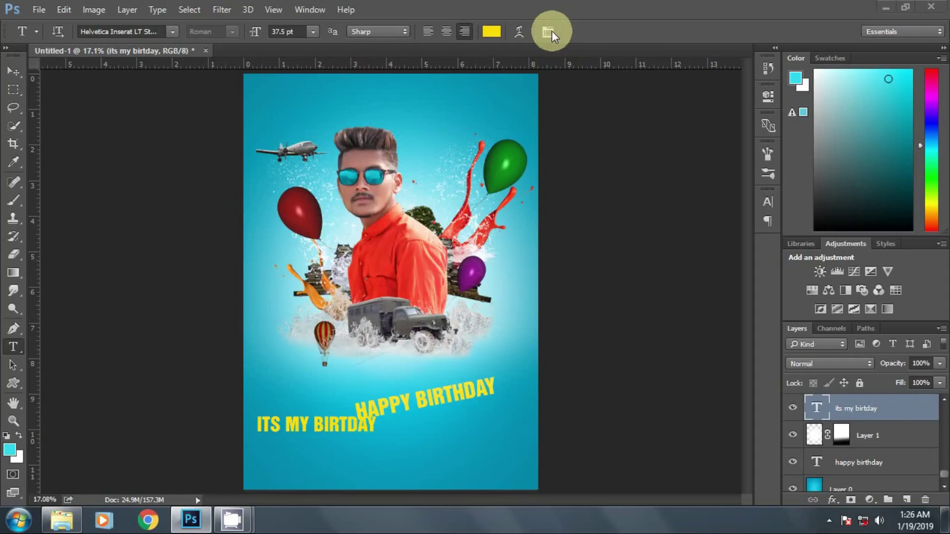
Set the ITS MY BIRTDAY line's font to Adobe Gurmukhi Bold.
click(549, 32)
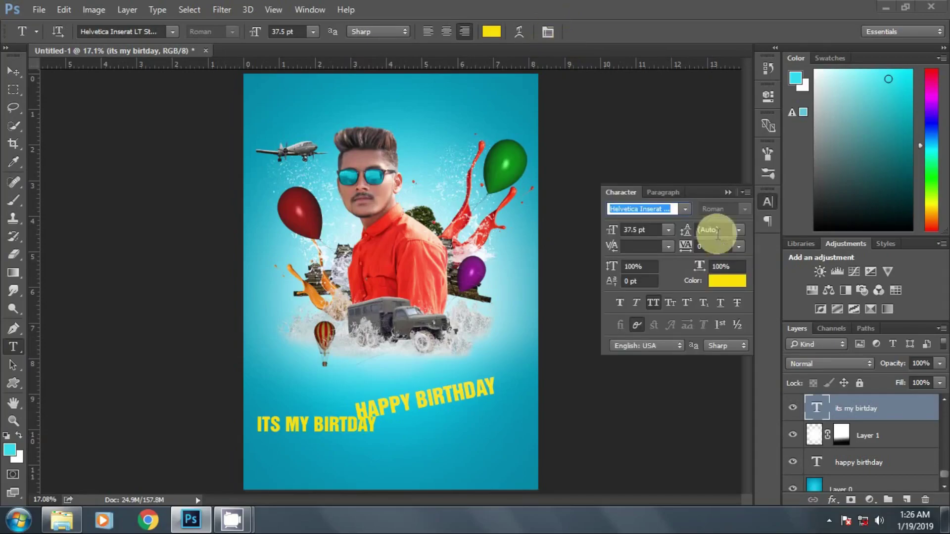
click(686, 209)
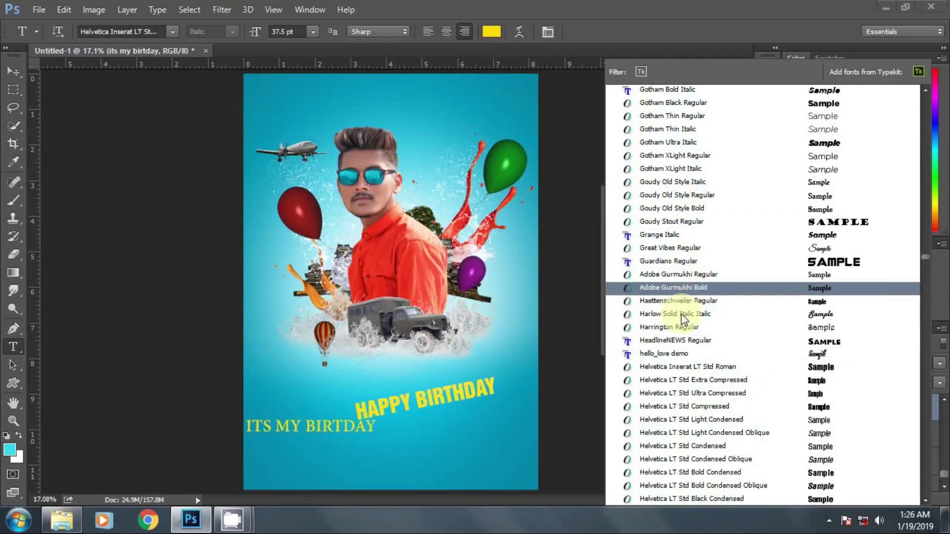
click(682, 288)
click(737, 194)
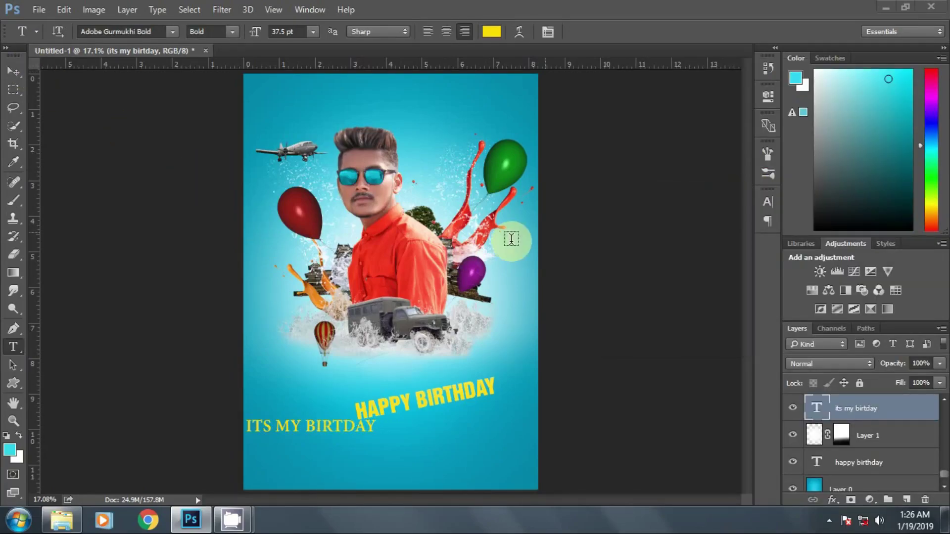
Tilt the ITS MY BIRTDAY text upward with a free transform.
key(ctrl+t)
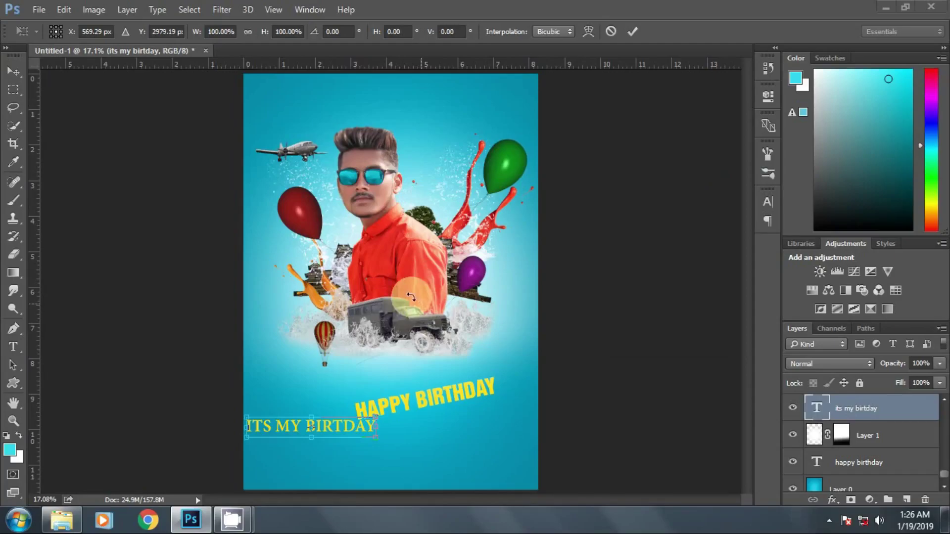
drag(432, 300, 379, 259)
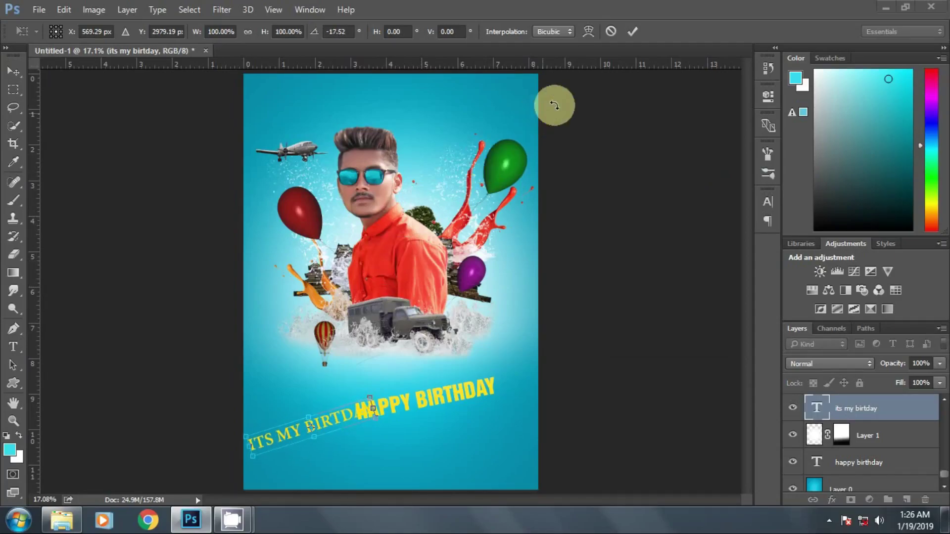
click(633, 31)
Place ITS MY BIRTDAY under HAPPY BIRTHDAY, rotated 6.51° and scaled proportionally to 88.33%.
click(18, 68)
drag(258, 209, 399, 224)
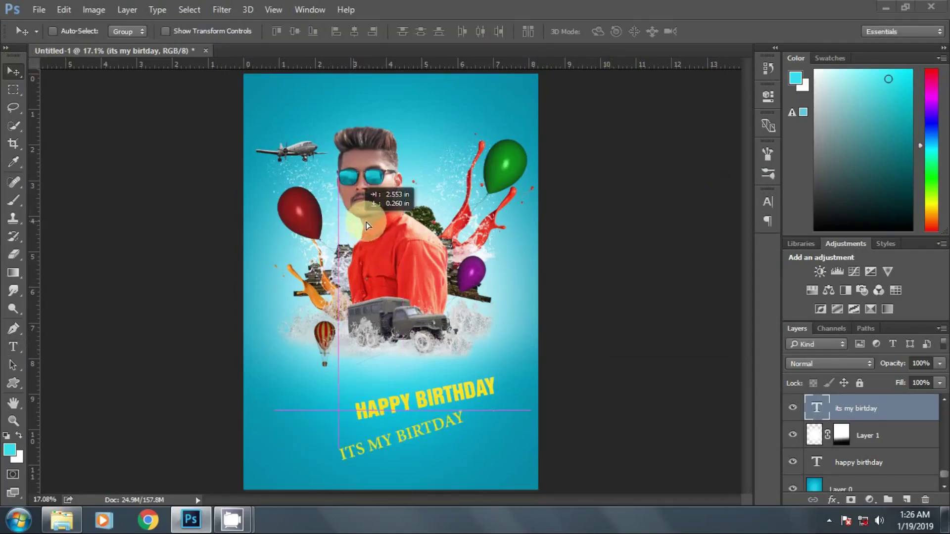
key(ctrl+t)
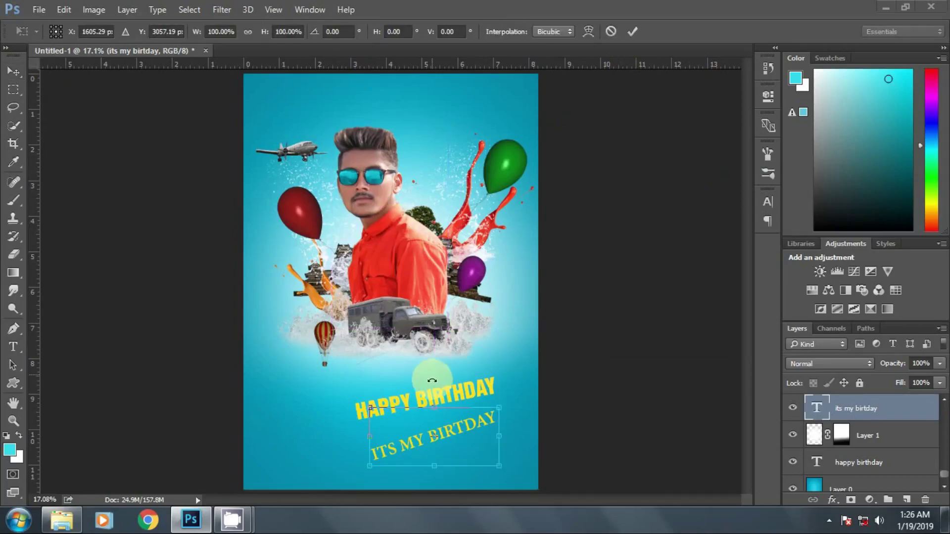
drag(474, 364, 483, 365)
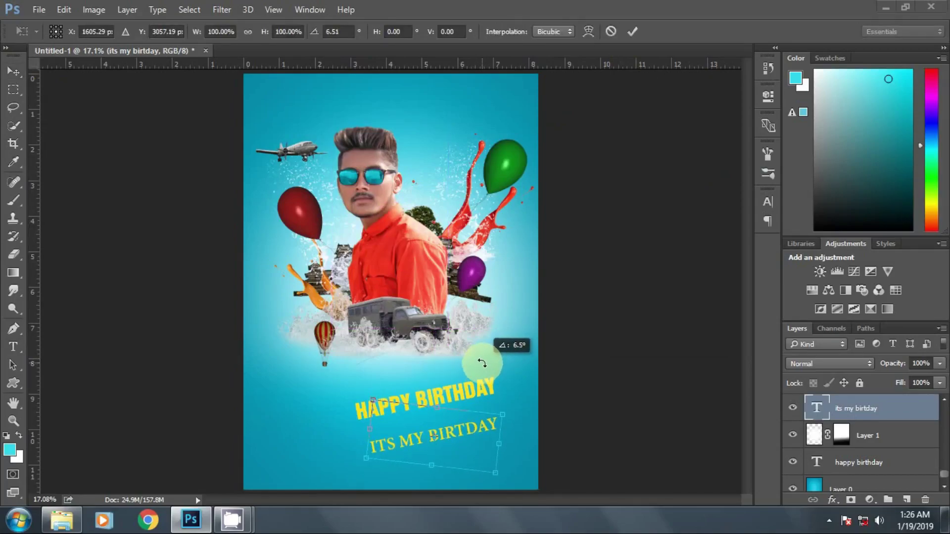
mouse_move(471, 431)
mouse_down()
mouse_move(478, 439)
mouse_move(452, 423)
mouse_up()
click(247, 34)
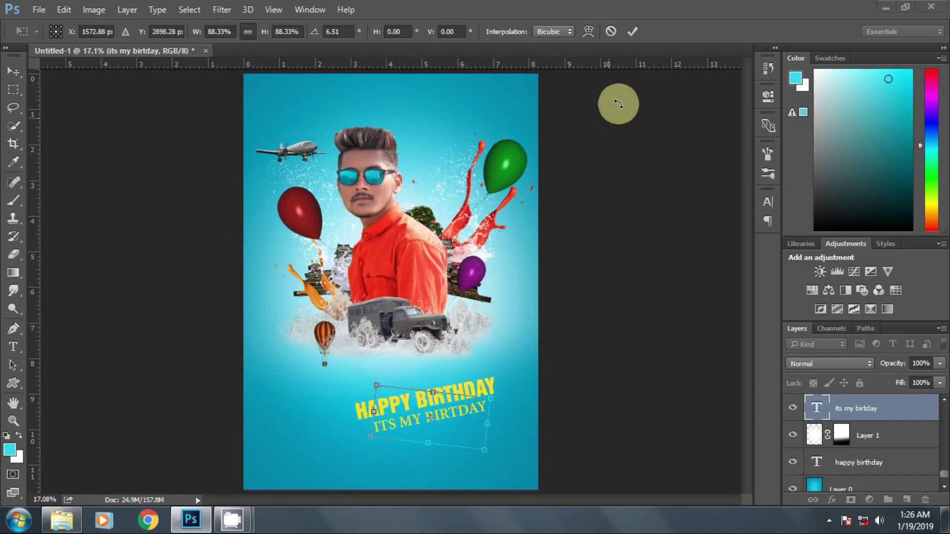
click(634, 32)
right_click(855, 444)
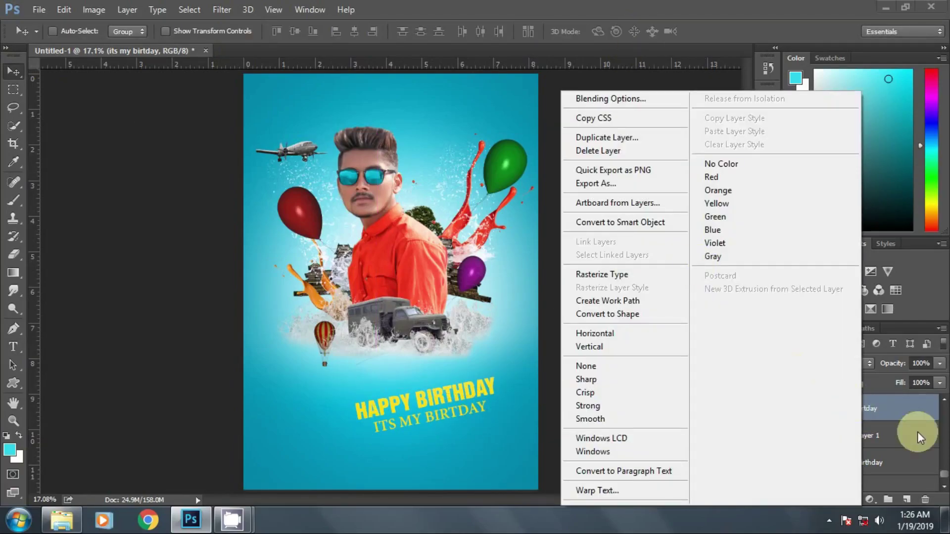
Add a Bevel & Emboss of size 16 to the HAPPY BIRTHDAY layer.
click(916, 430)
click(859, 464)
right_click(859, 464)
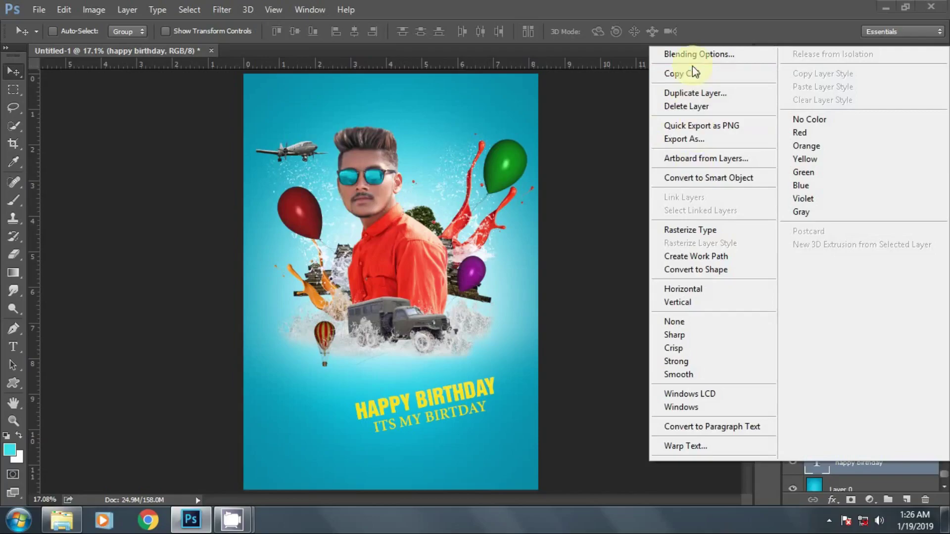
click(661, 127)
key(h)
drag(495, 55, 716, 94)
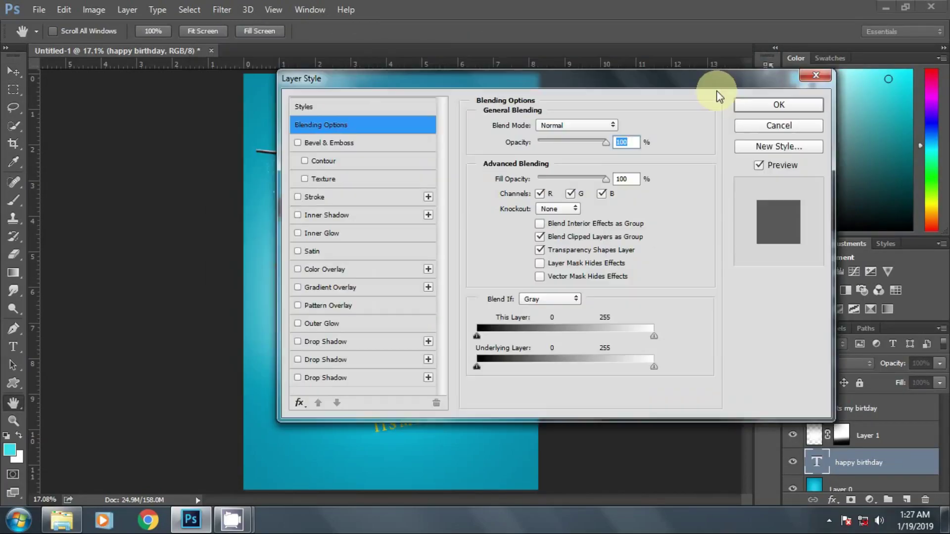
click(531, 160)
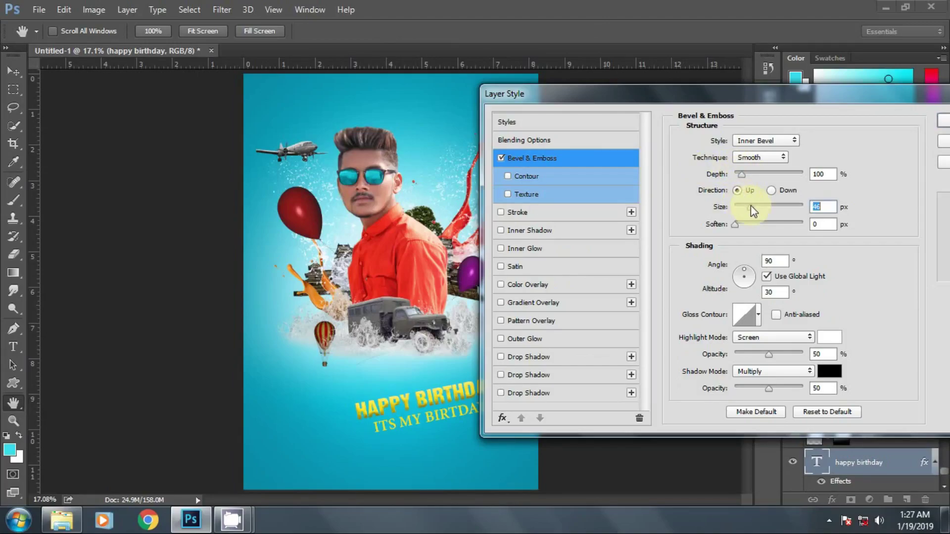
drag(750, 206, 744, 210)
Add a drop shadow to HAPPY BIRTHDAY at a 153° angle.
click(595, 357)
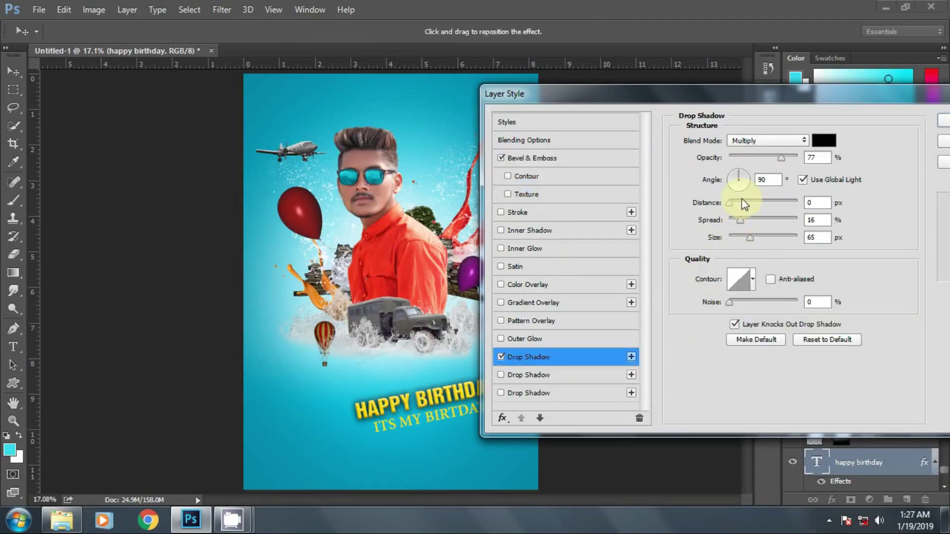
drag(761, 160, 748, 157)
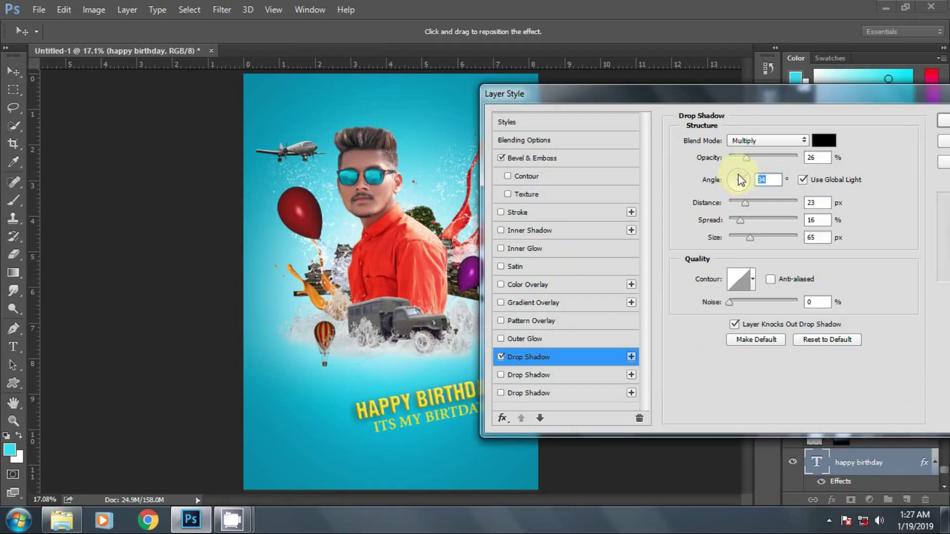
drag(745, 183, 733, 182)
key(shift+Tab)
key(shift+Up)
key(shift+Up)
key(shift+Up)
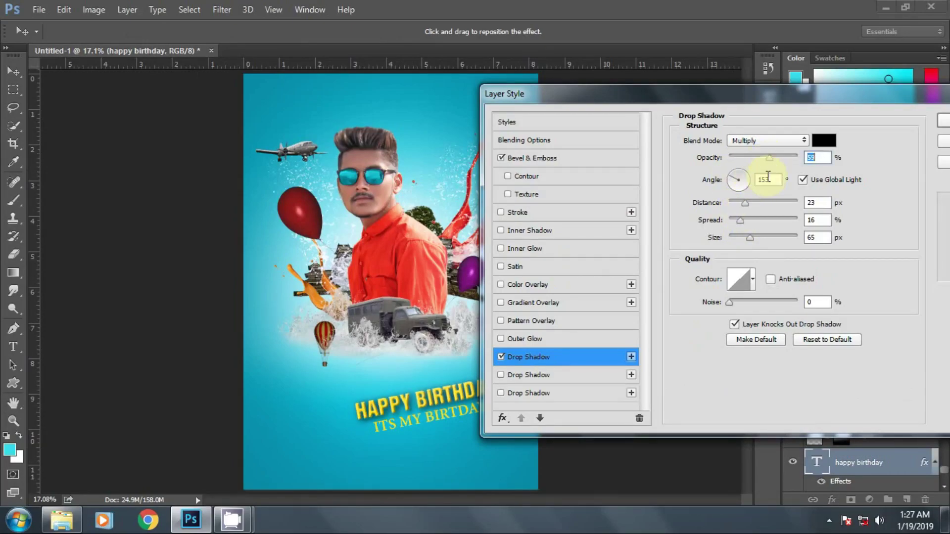
Tune the shadow to 46% opacity, 23 px distance and 21% spread, then apply the styles.
drag(741, 221, 734, 219)
click(735, 237)
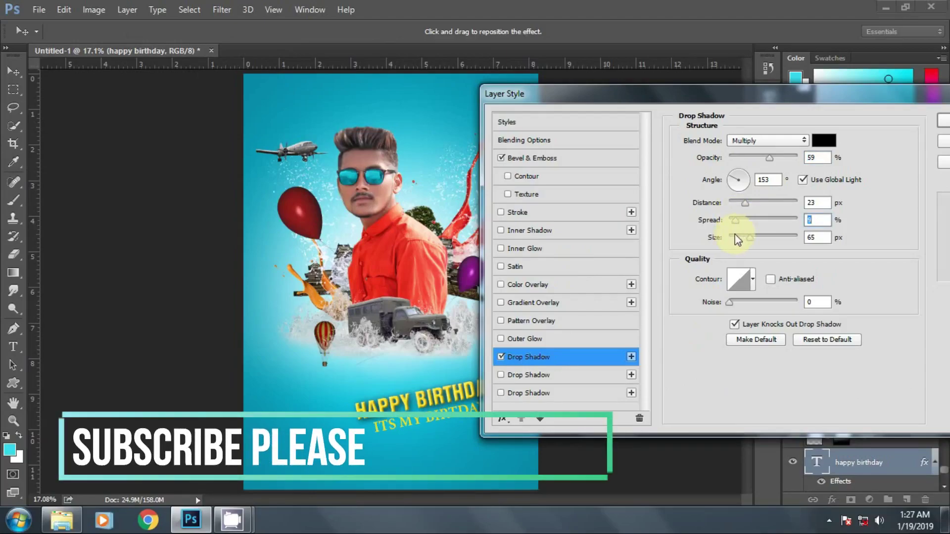
click(761, 159)
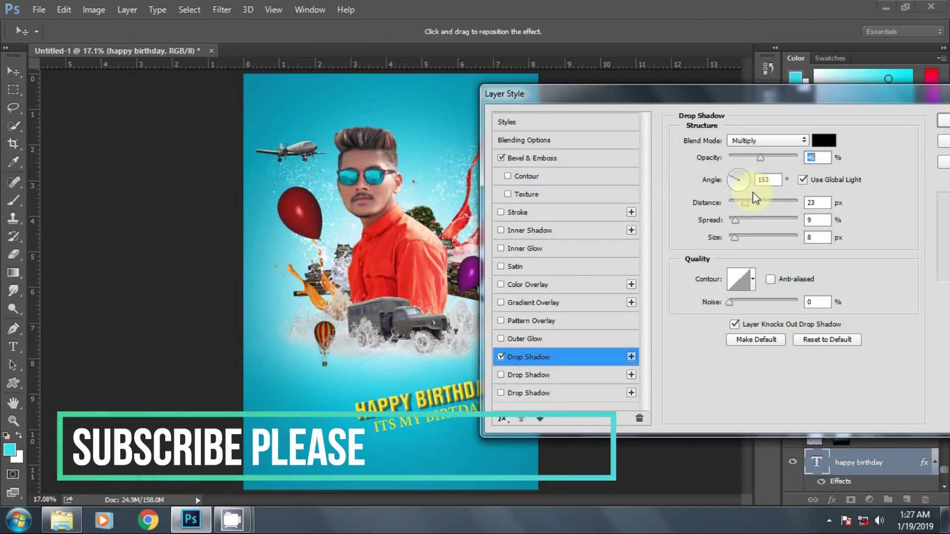
click(744, 219)
drag(744, 218, 746, 219)
click(745, 237)
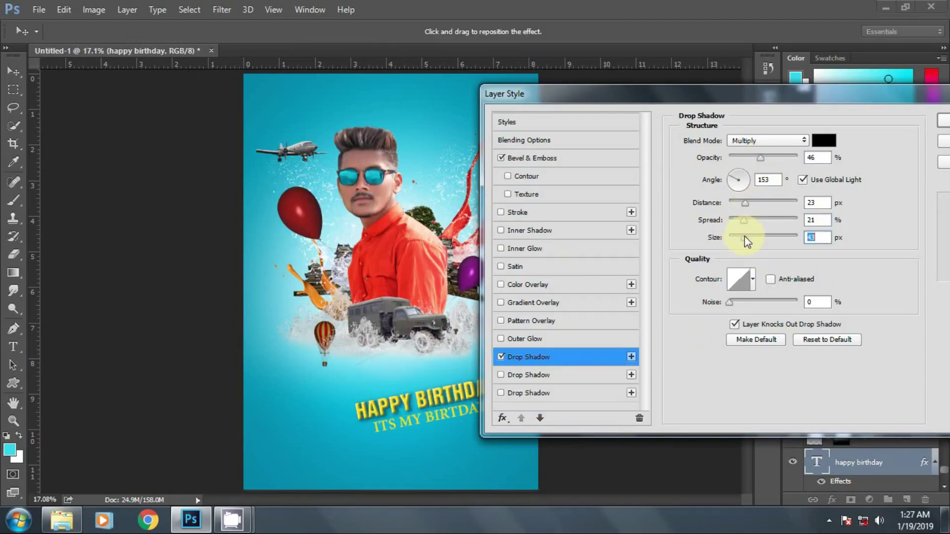
click(940, 120)
click(851, 403)
right_click(871, 403)
Give the ITS MY BIRTDAY layer a Bevel & Emboss and a drop shadow.
click(656, 103)
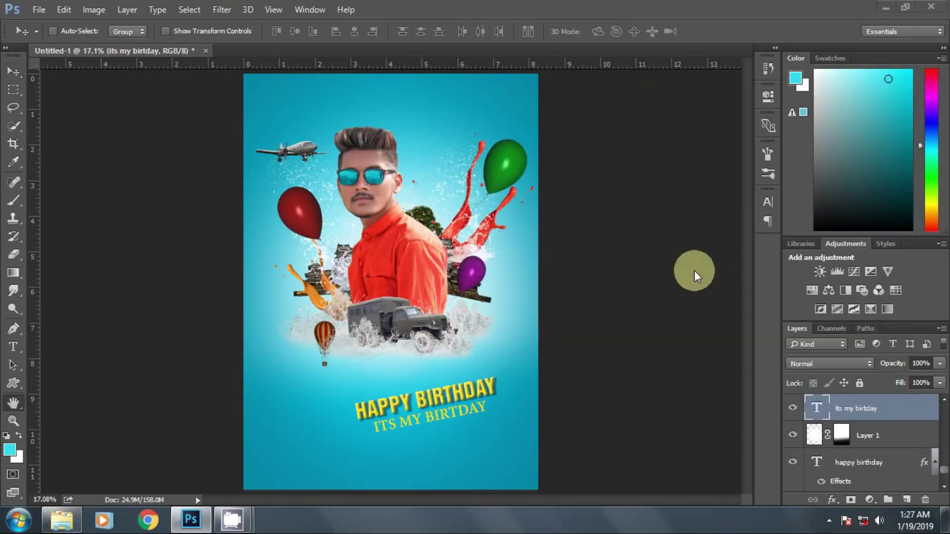
click(297, 118)
drag(331, 61, 637, 26)
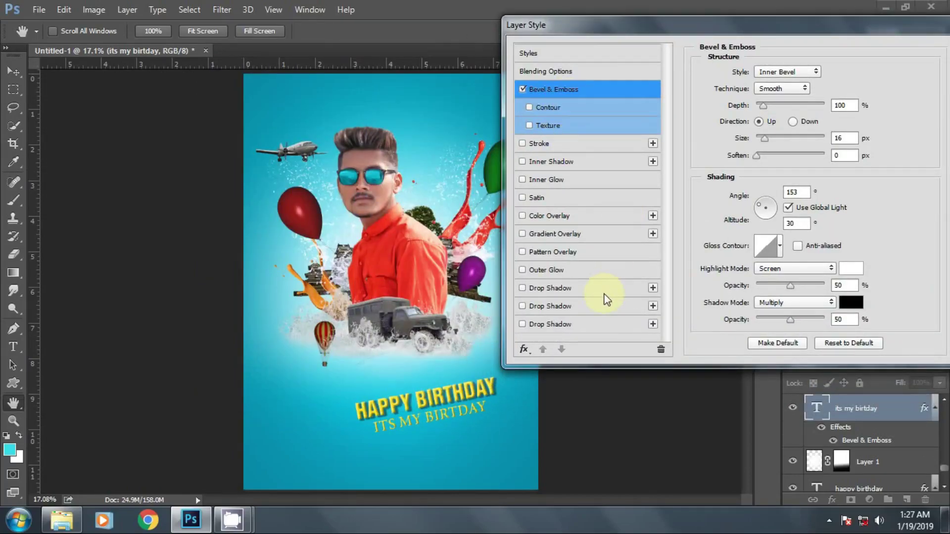
click(573, 288)
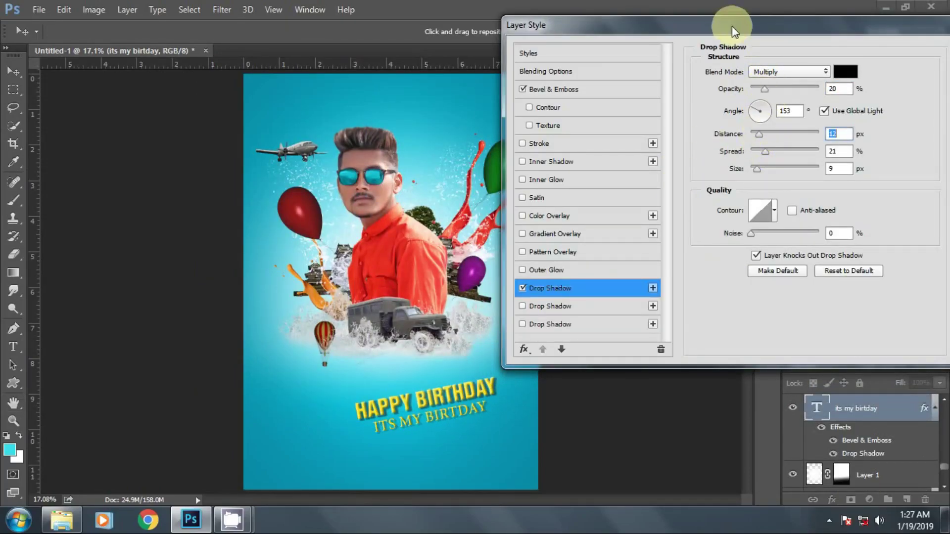
drag(732, 25, 603, 26)
click(846, 68)
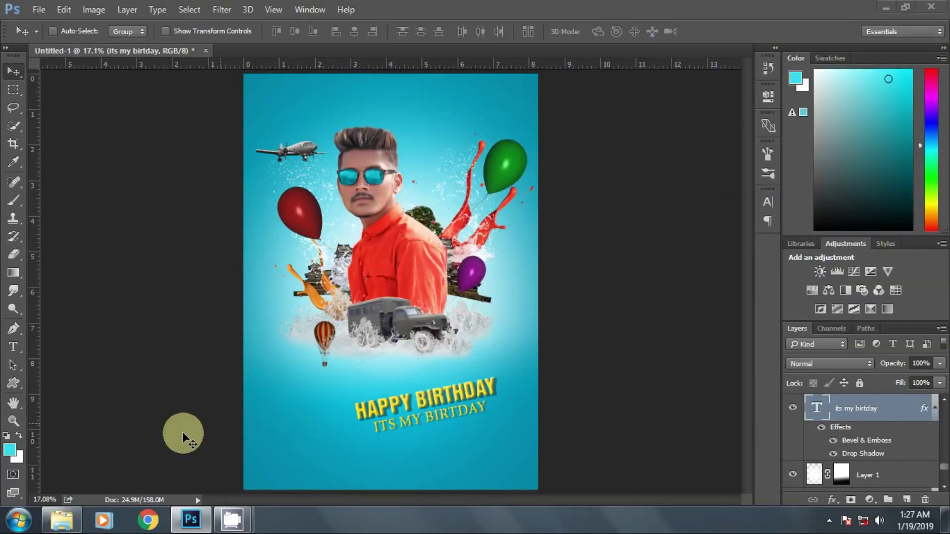
Zoom into the poster, then fit the whole poster to the screen.
click(14, 422)
click(376, 313)
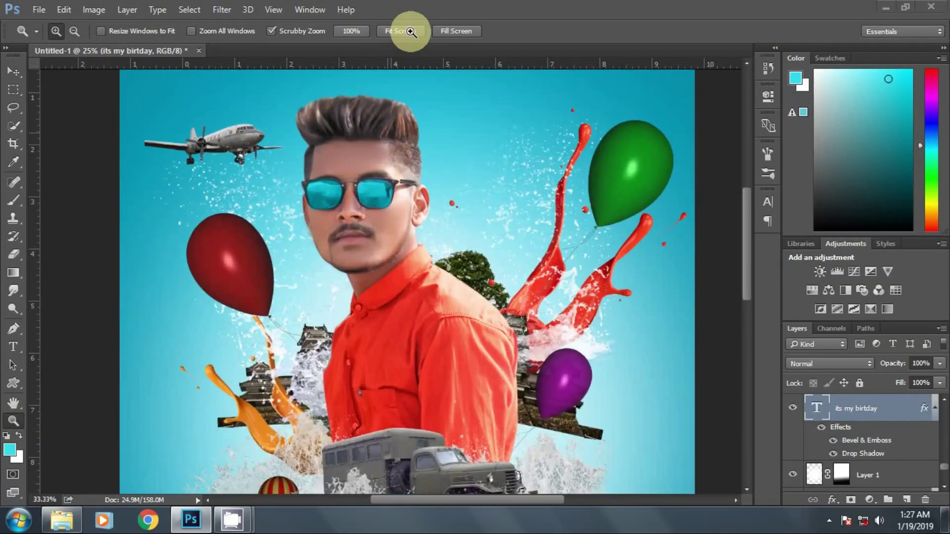
click(407, 31)
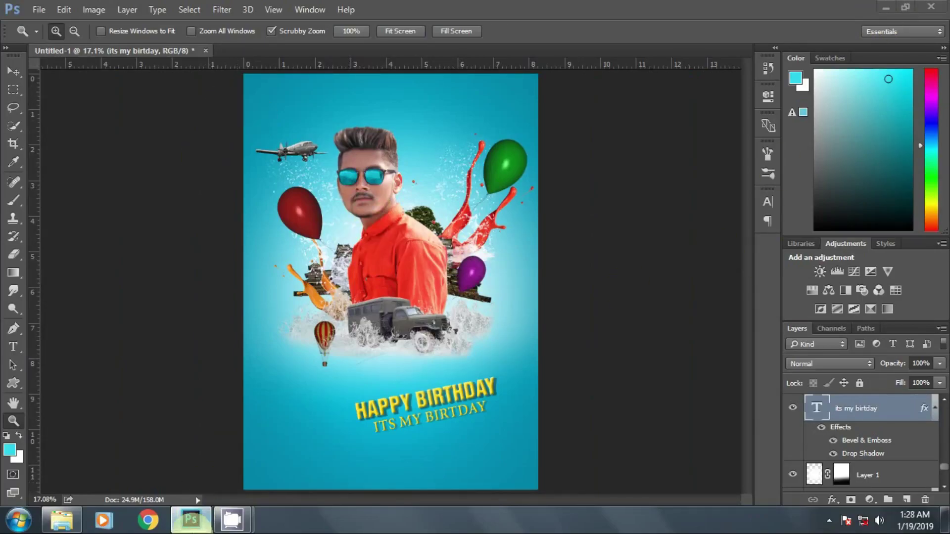
right_click(190, 521)
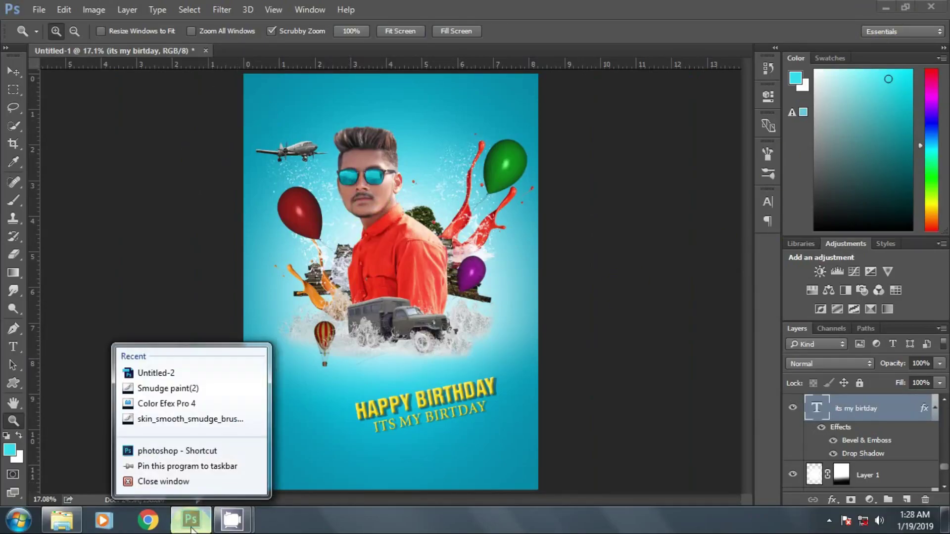
click(829, 522)
right_click(806, 450)
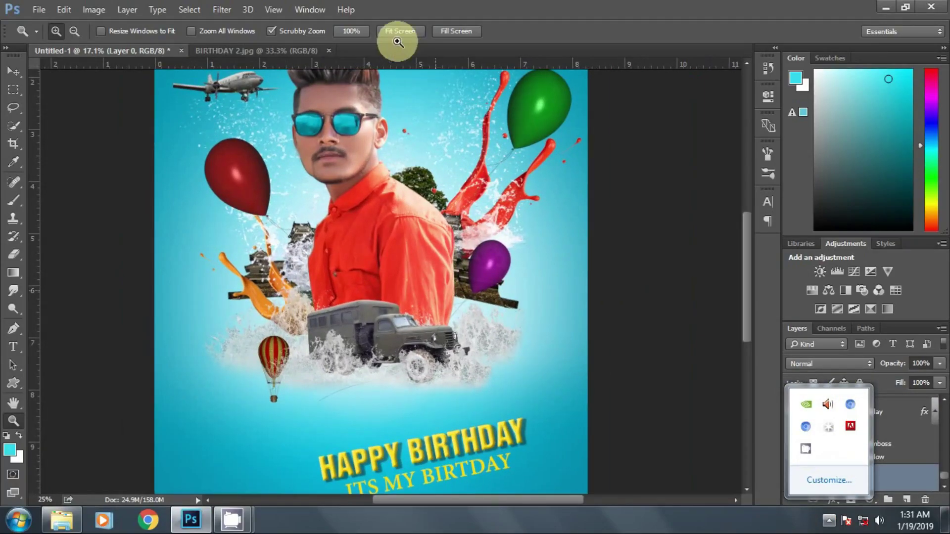
Add a Solid Color fill layer in darker teal #14aab7.
click(399, 31)
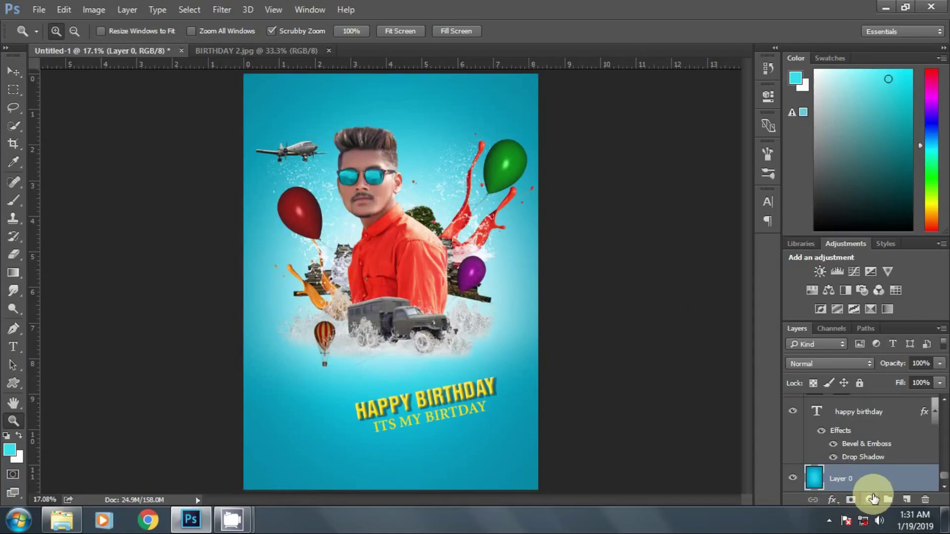
click(873, 499)
click(804, 193)
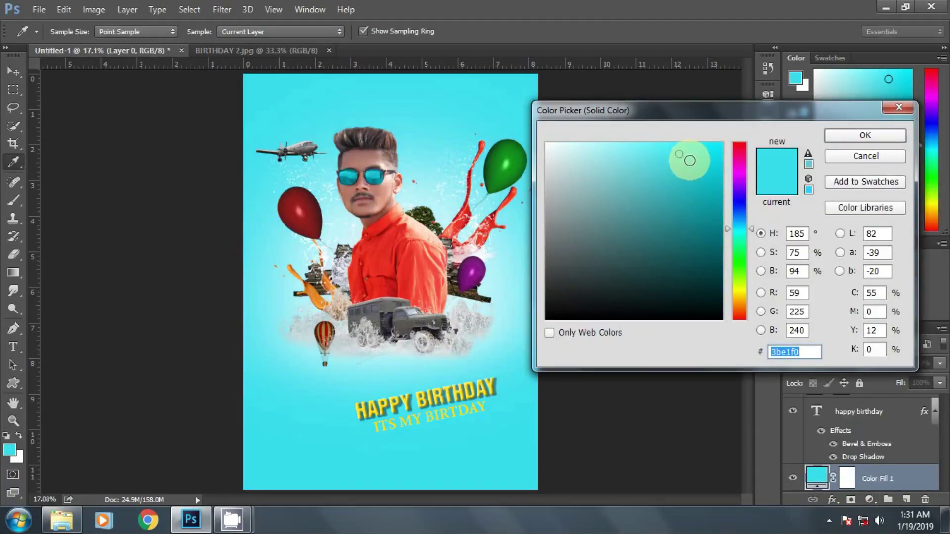
drag(686, 158, 704, 193)
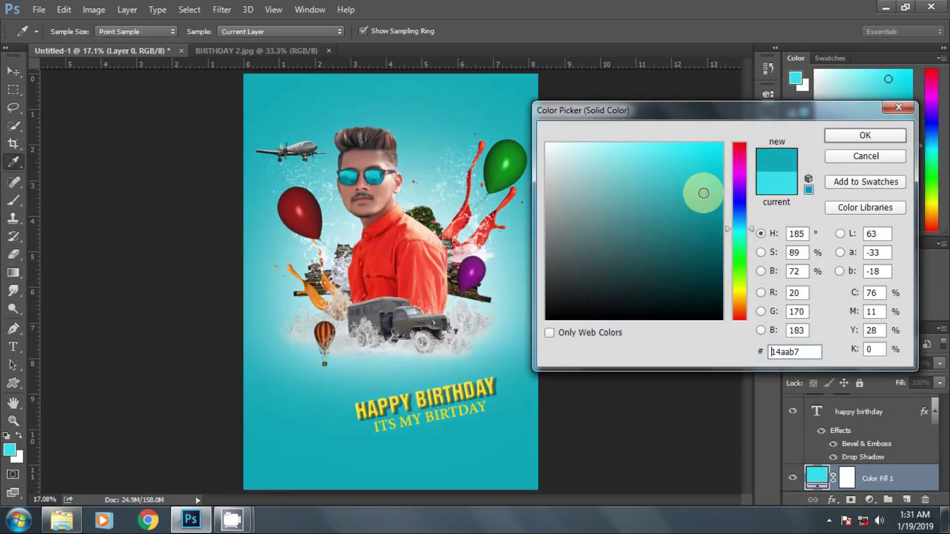
click(865, 136)
Merge the teal fill layer down into the background layer.
key(z)
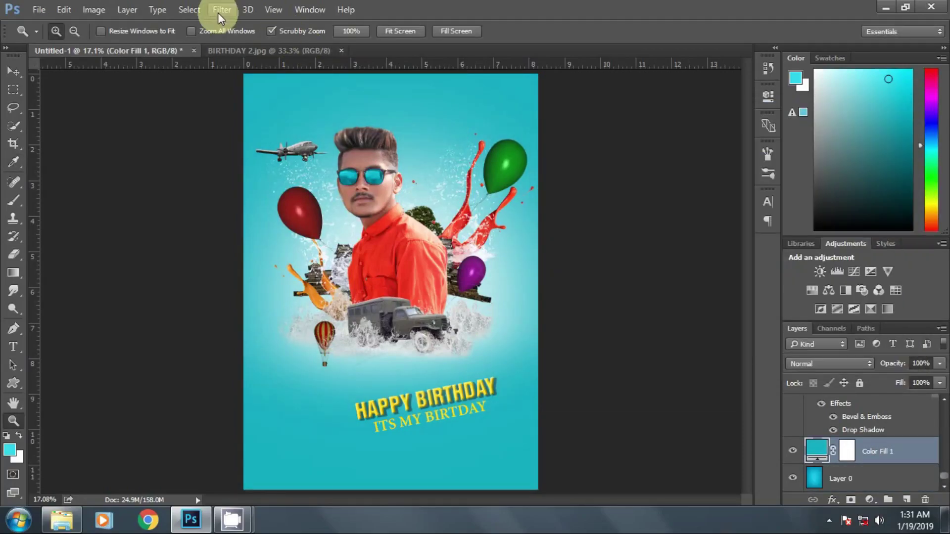
click(222, 10)
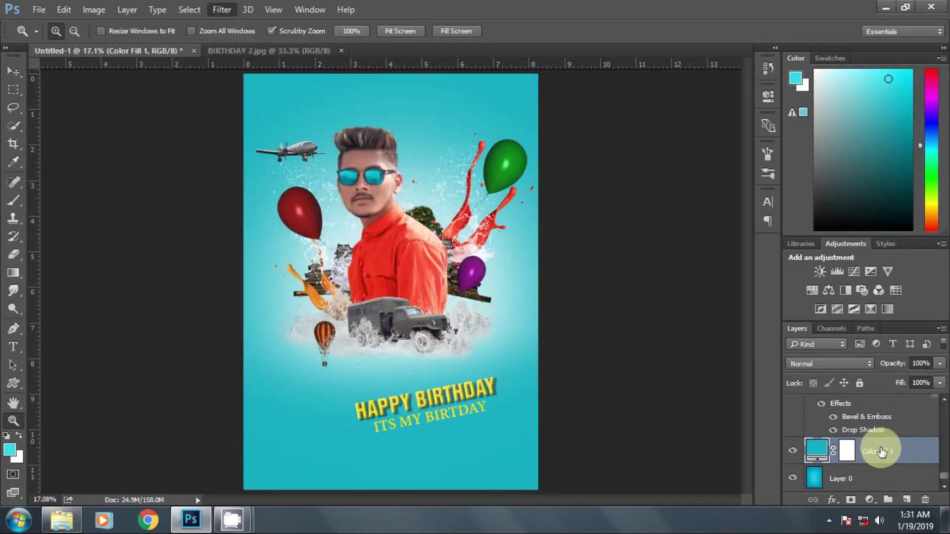
right_click(870, 452)
click(685, 405)
Apply a Camera Raw post-crop vignette: amount -53, midpoint 18, roundness +67, feather 57.
click(222, 9)
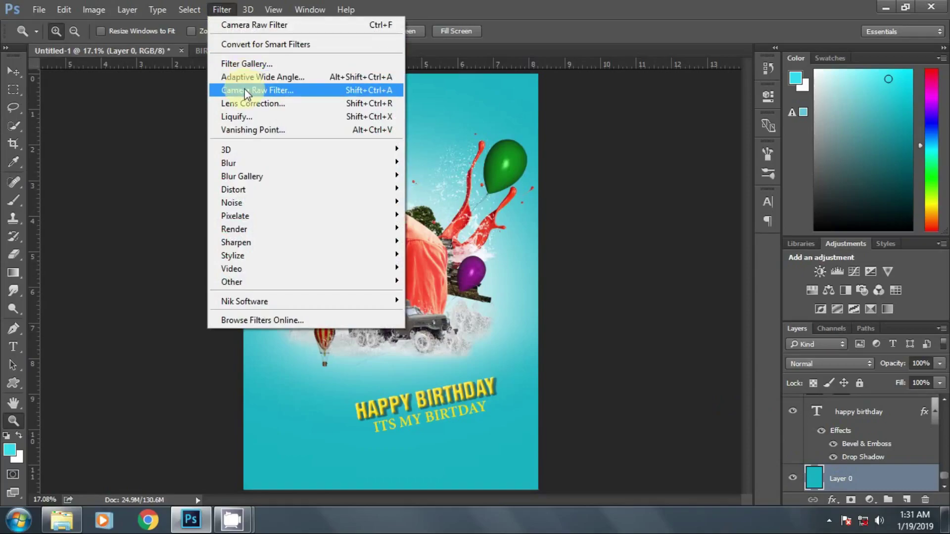
click(244, 89)
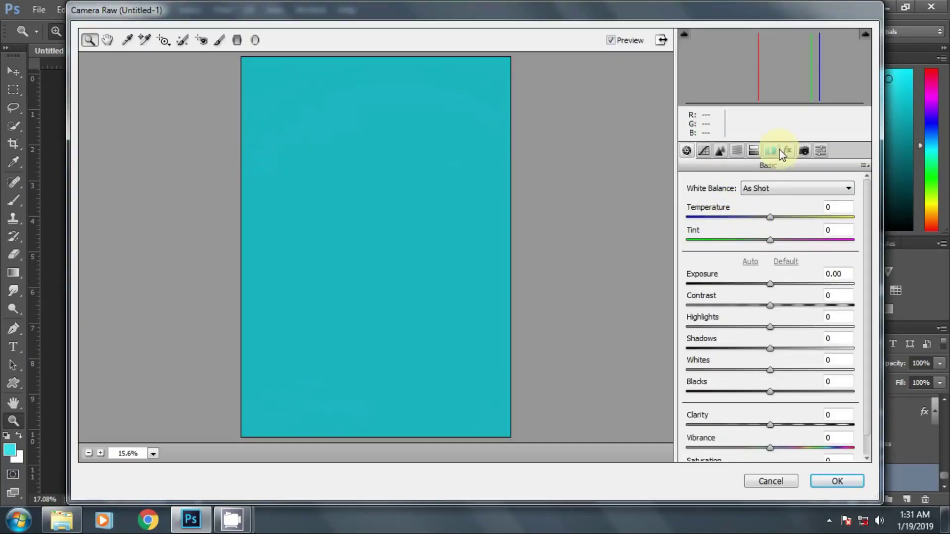
click(787, 151)
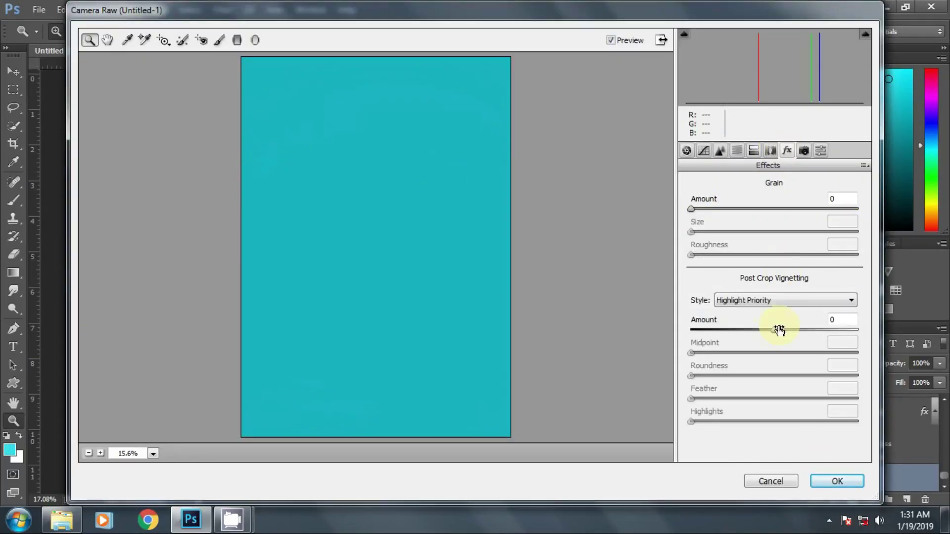
mouse_move(775, 330)
mouse_down()
mouse_move(751, 329)
mouse_move(733, 349)
mouse_move(738, 329)
mouse_move(726, 352)
mouse_up()
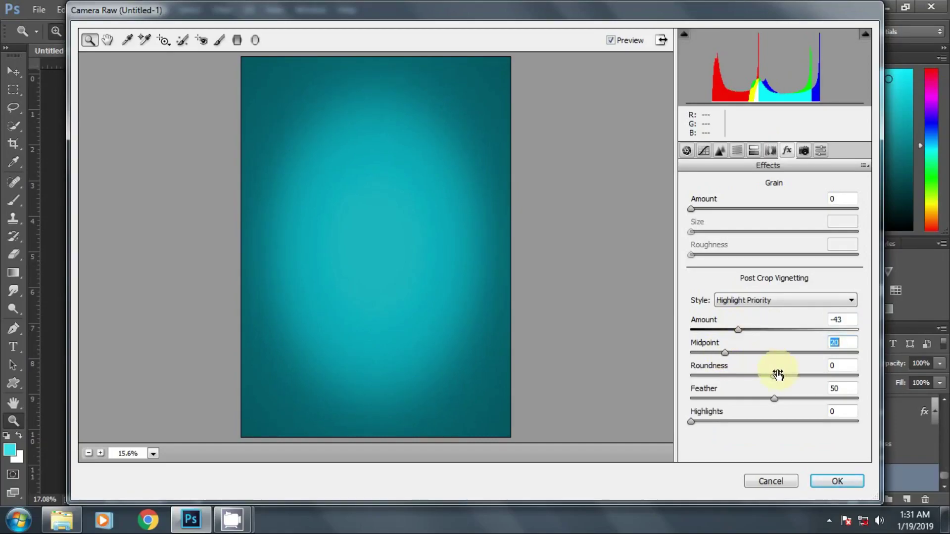
drag(786, 376, 830, 384)
mouse_move(738, 329)
mouse_down()
mouse_move(698, 353)
mouse_move(735, 329)
mouse_move(721, 352)
mouse_up()
mouse_move(759, 398)
mouse_down()
mouse_move(748, 398)
mouse_move(786, 399)
mouse_up()
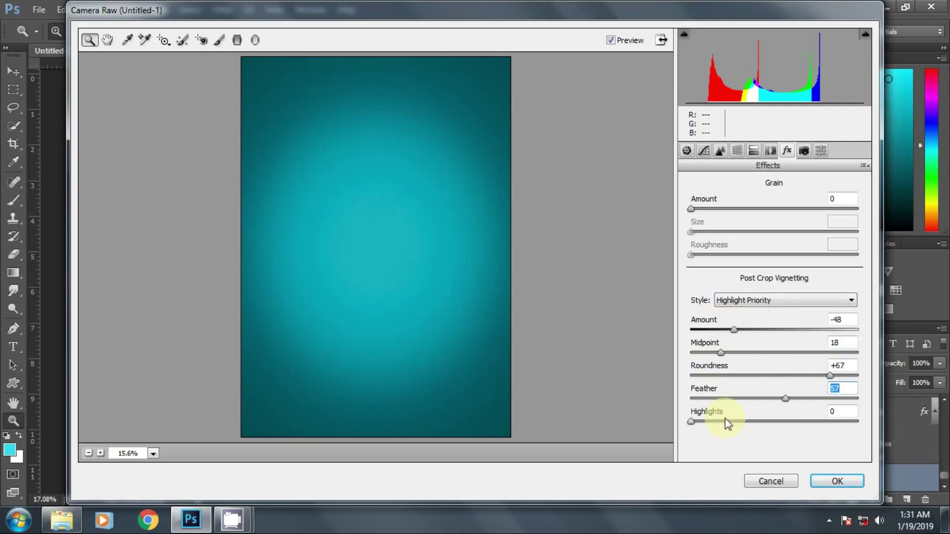
drag(734, 330, 730, 329)
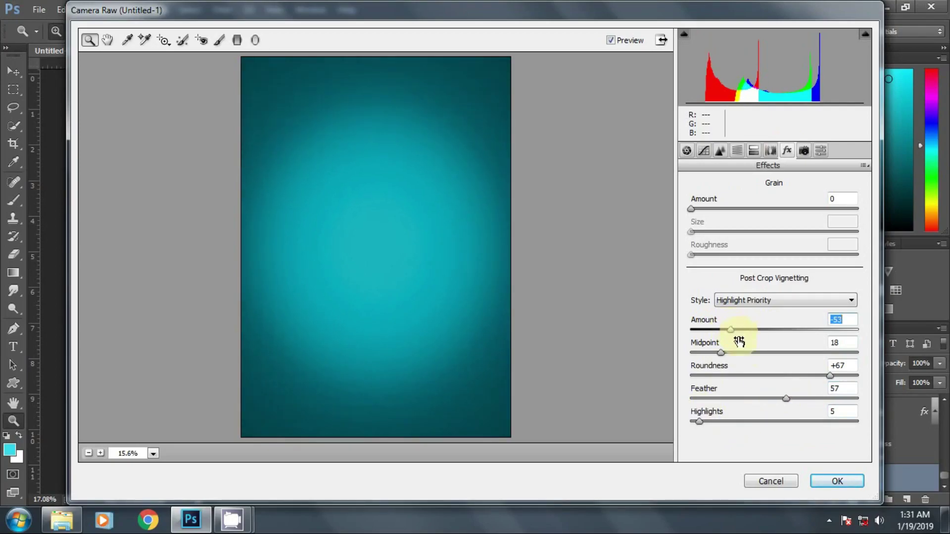
click(825, 481)
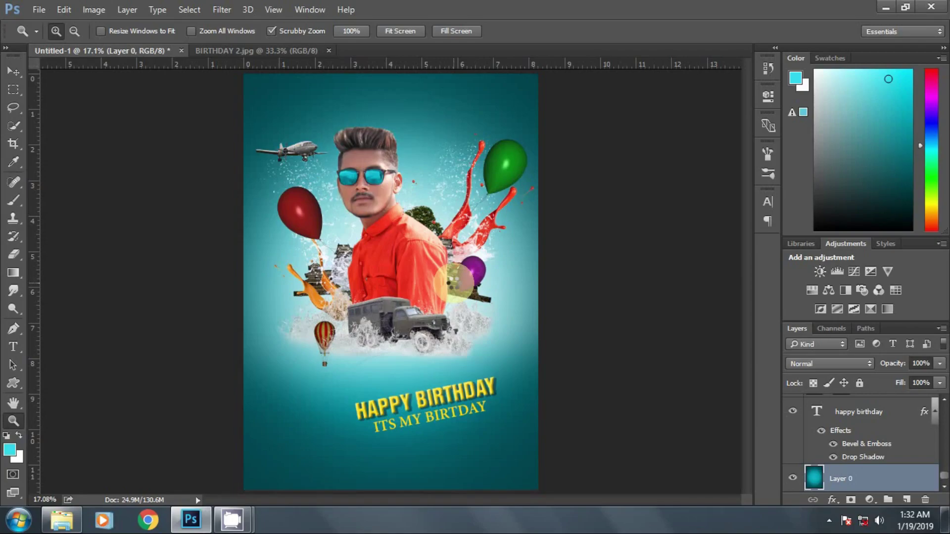
Hide the teal background and both text layers, leaving only the collage visible.
click(406, 31)
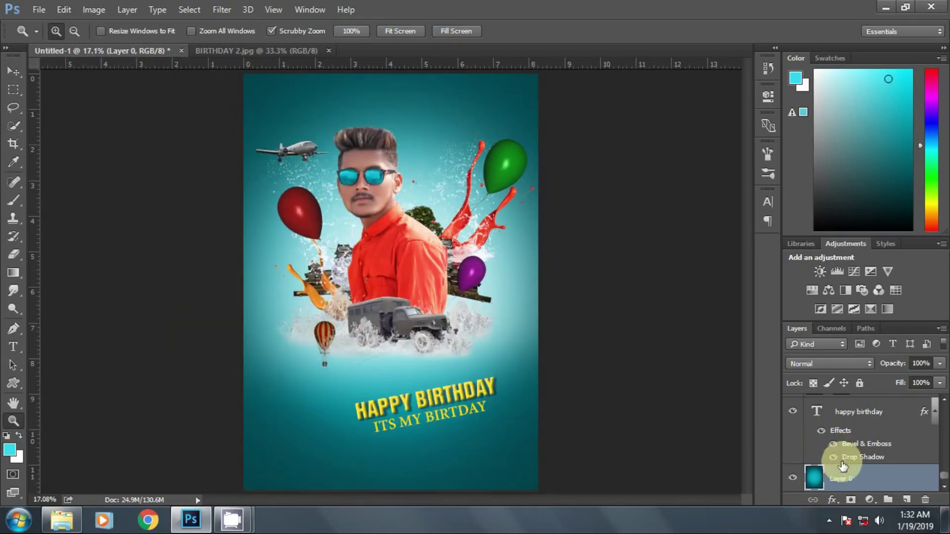
click(413, 194)
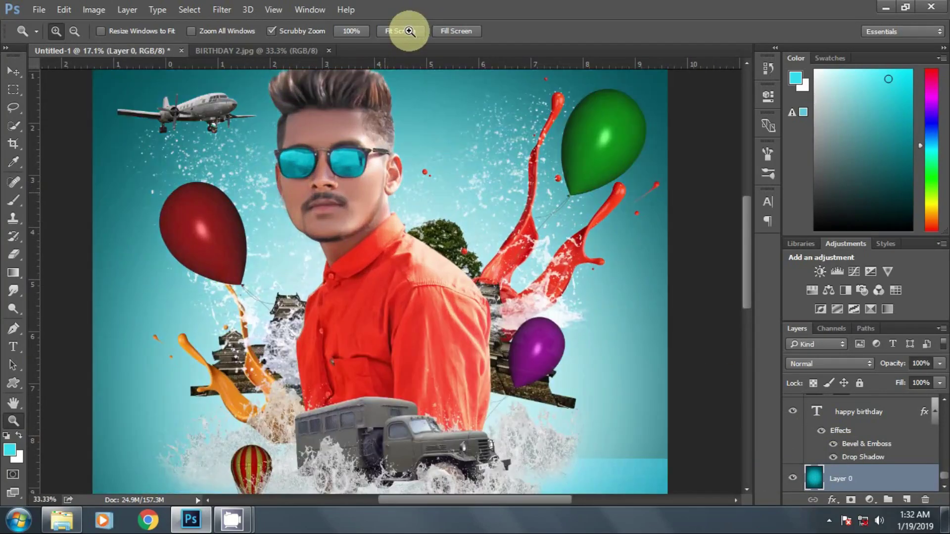
click(406, 33)
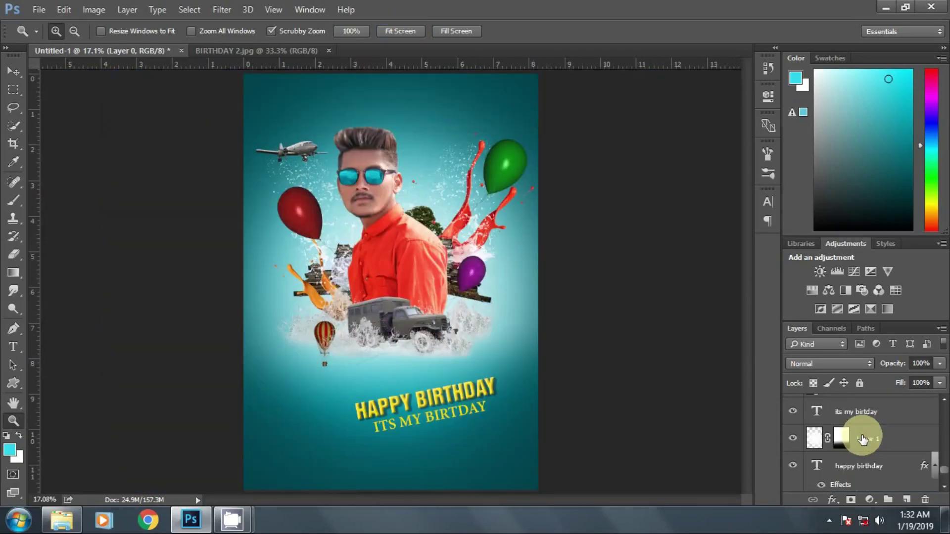
click(792, 479)
scroll(803, 477, up, 2)
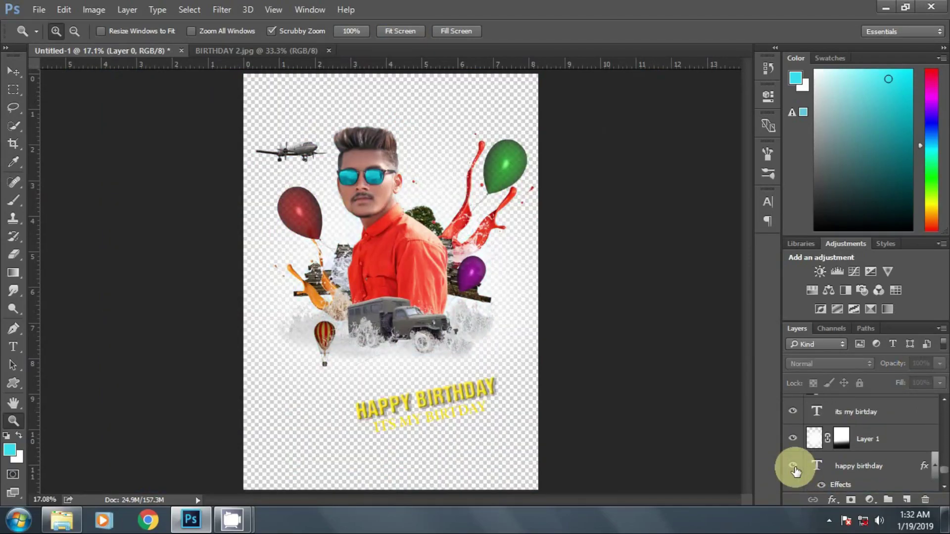
click(794, 467)
scroll(796, 469, up, 2)
scroll(797, 467, down, 1)
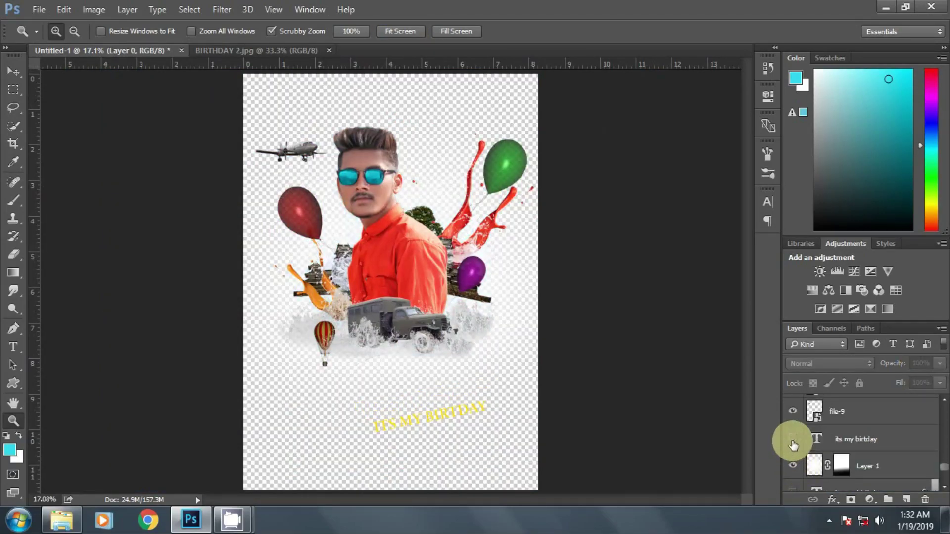
click(792, 439)
scroll(842, 445, down, 3)
Merge the visible collage elements into a single layer.
click(859, 416)
right_click(860, 418)
click(872, 439)
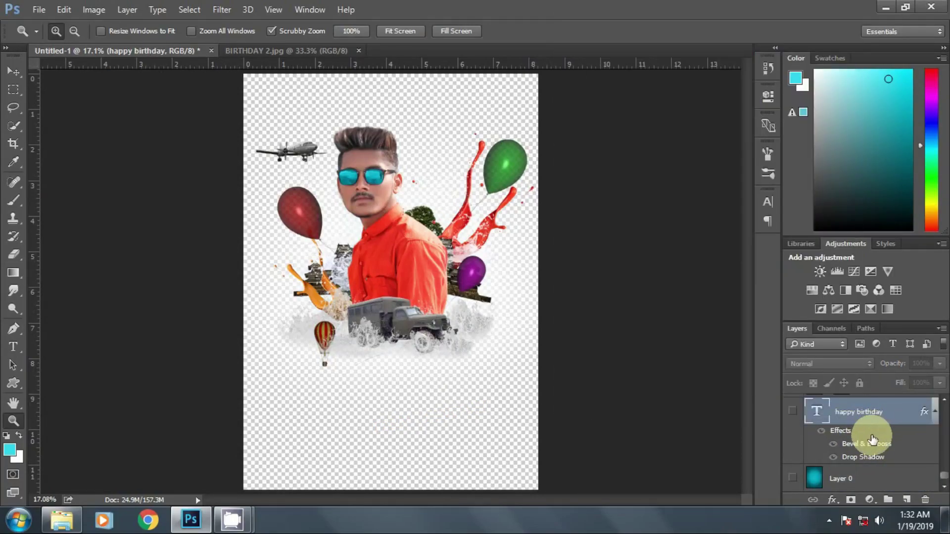
scroll(872, 438, up, 2)
right_click(868, 439)
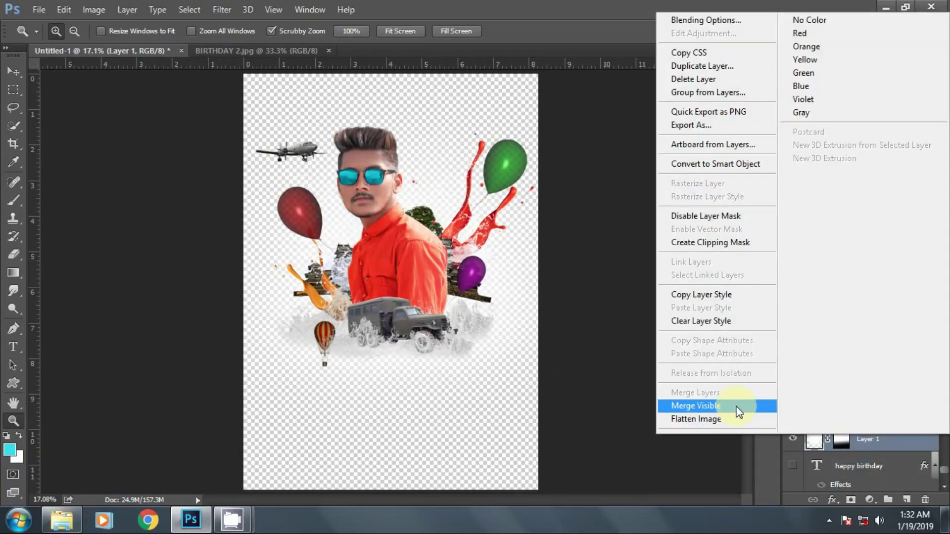
click(915, 439)
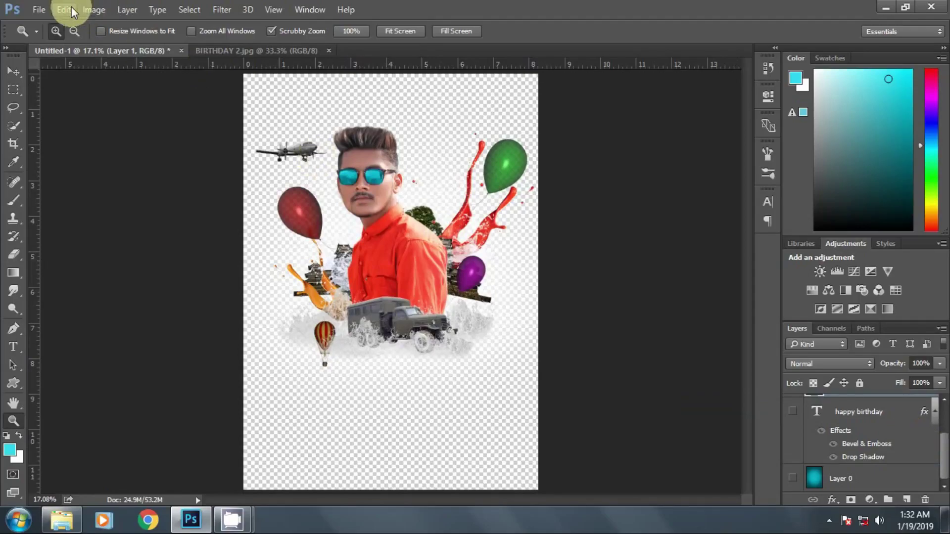
Scale the merged collage proportionally to 107% and shift it slightly lower.
click(64, 9)
click(119, 264)
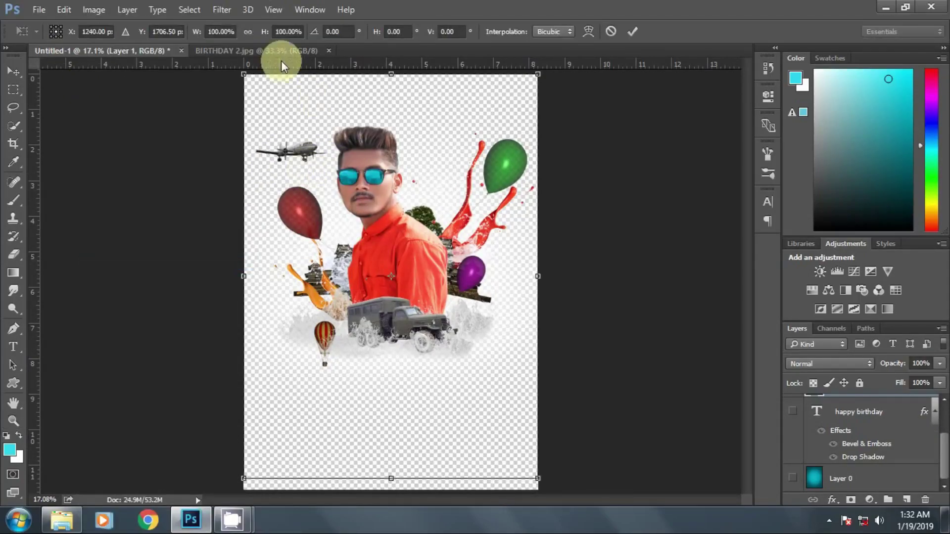
click(256, 33)
drag(259, 31, 270, 30)
drag(370, 162, 368, 180)
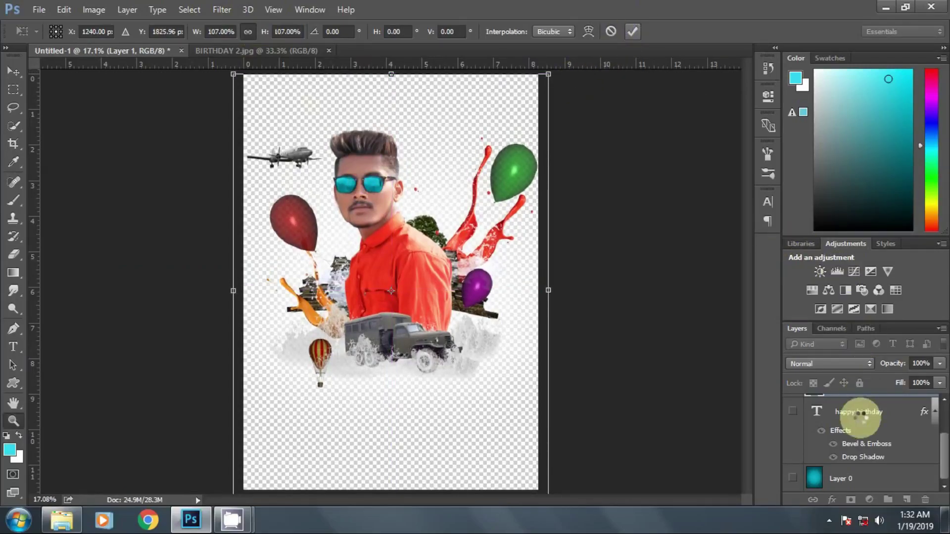
key(Return)
Show the teal background and both text layers again.
click(793, 478)
click(793, 411)
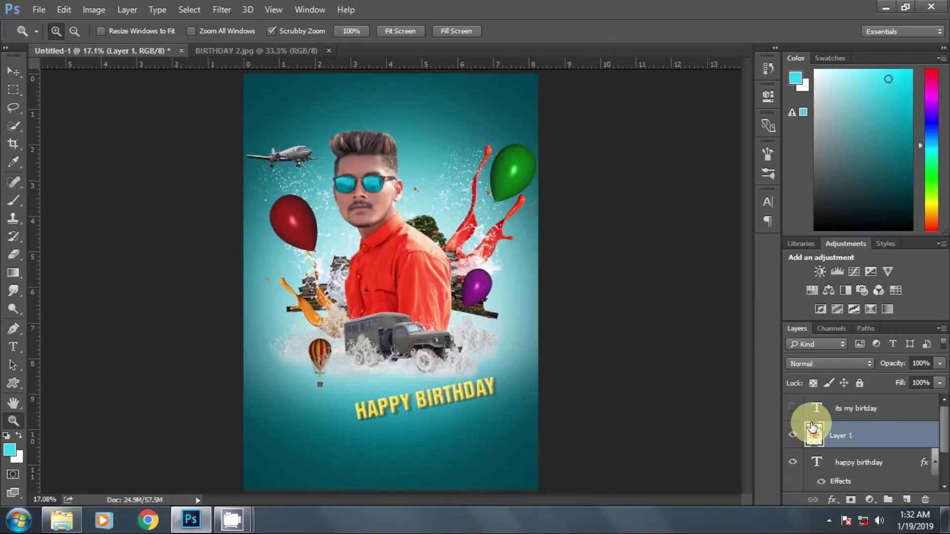
click(793, 408)
click(382, 243)
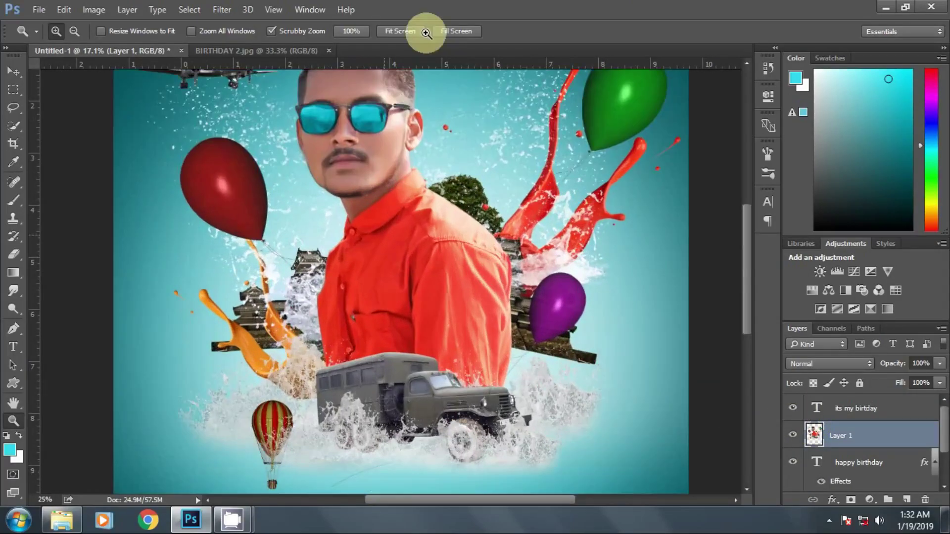